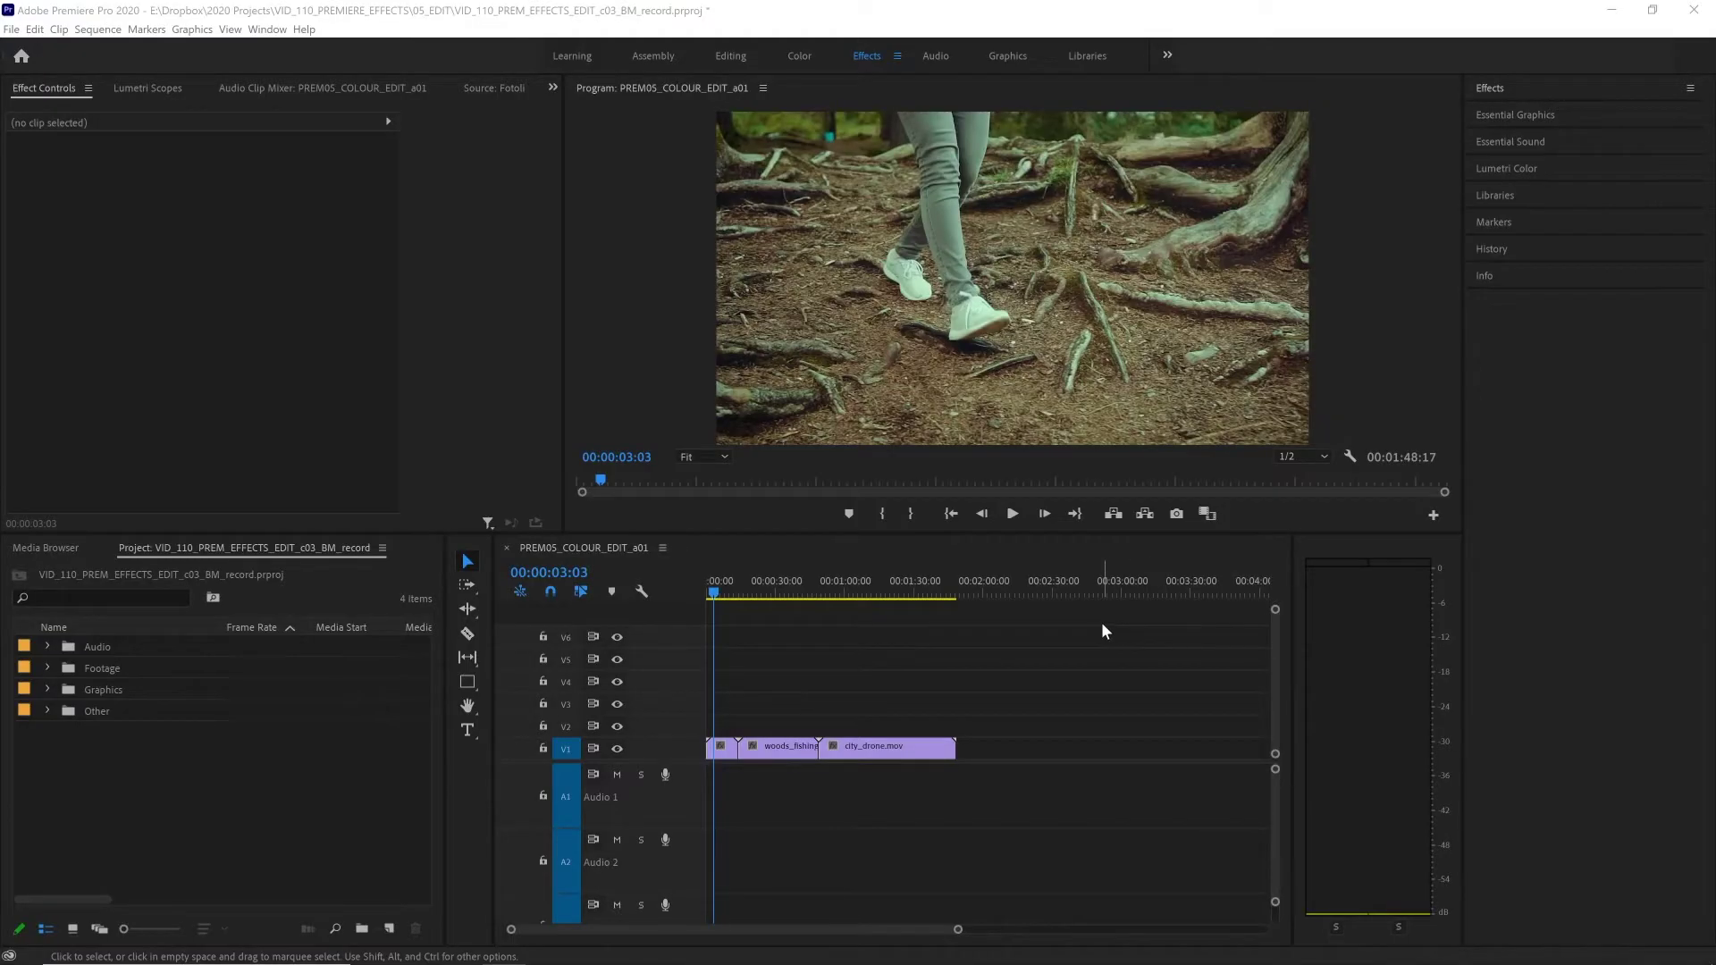
Step: Switch to the Color workspace, select forest_walk_a01.mp4 and expand Basic Correction, then play it back
left_click(798, 57)
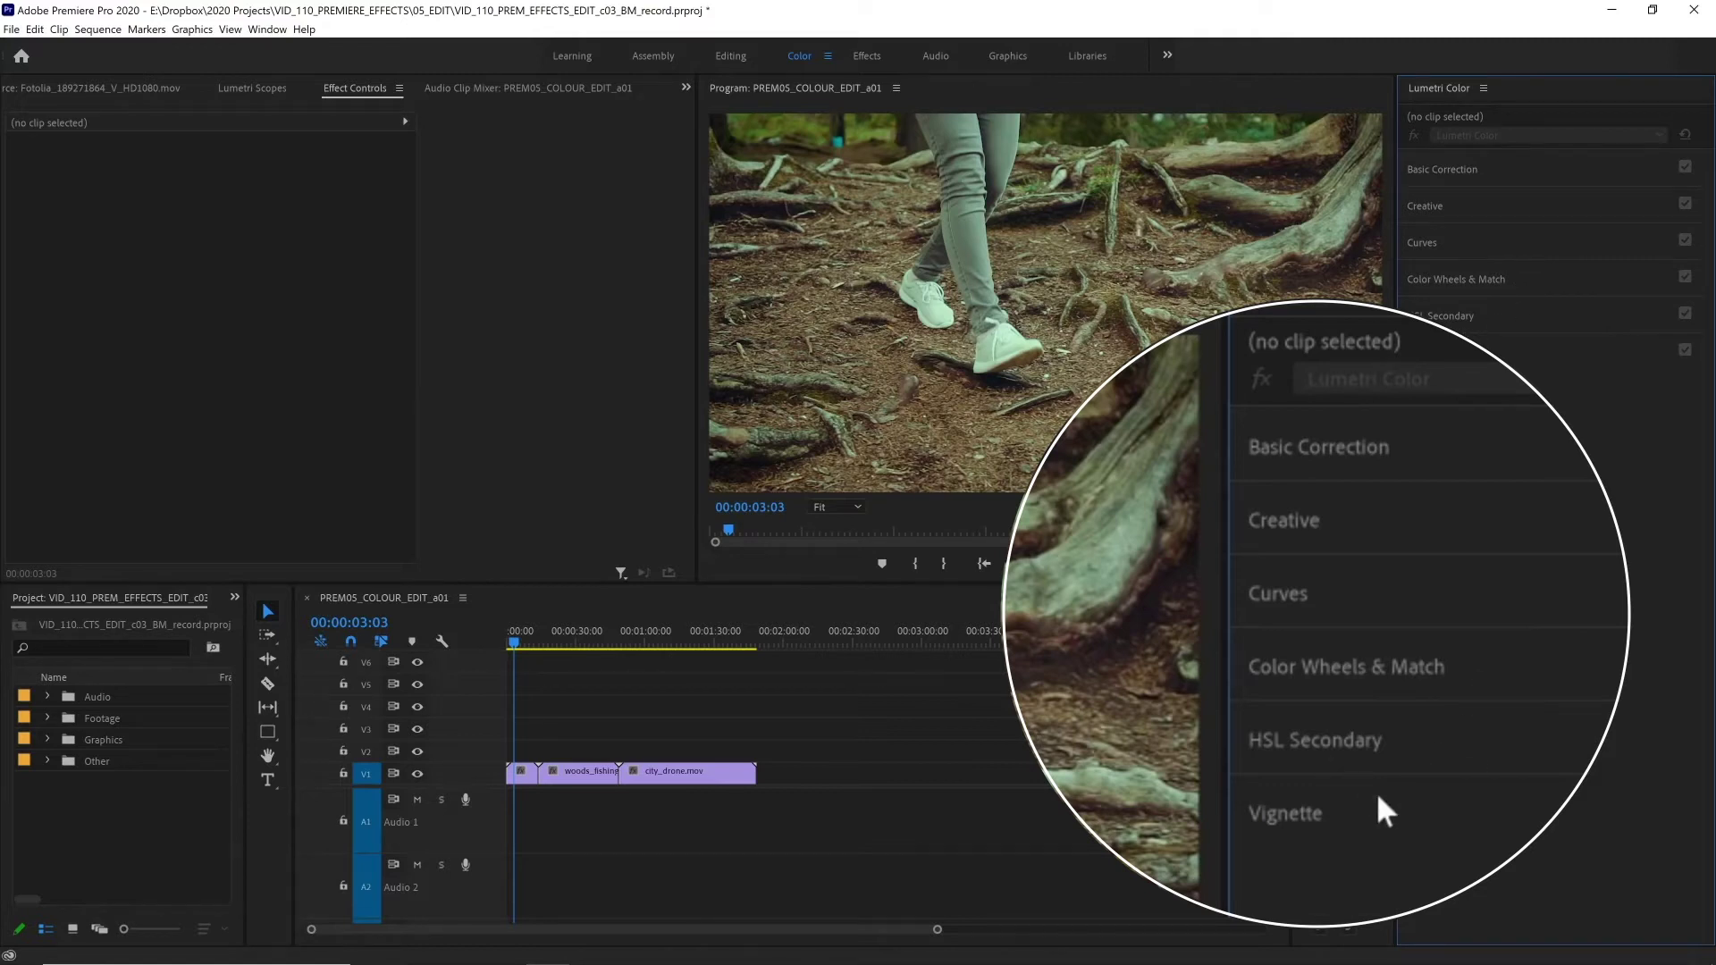
left_click(519, 774)
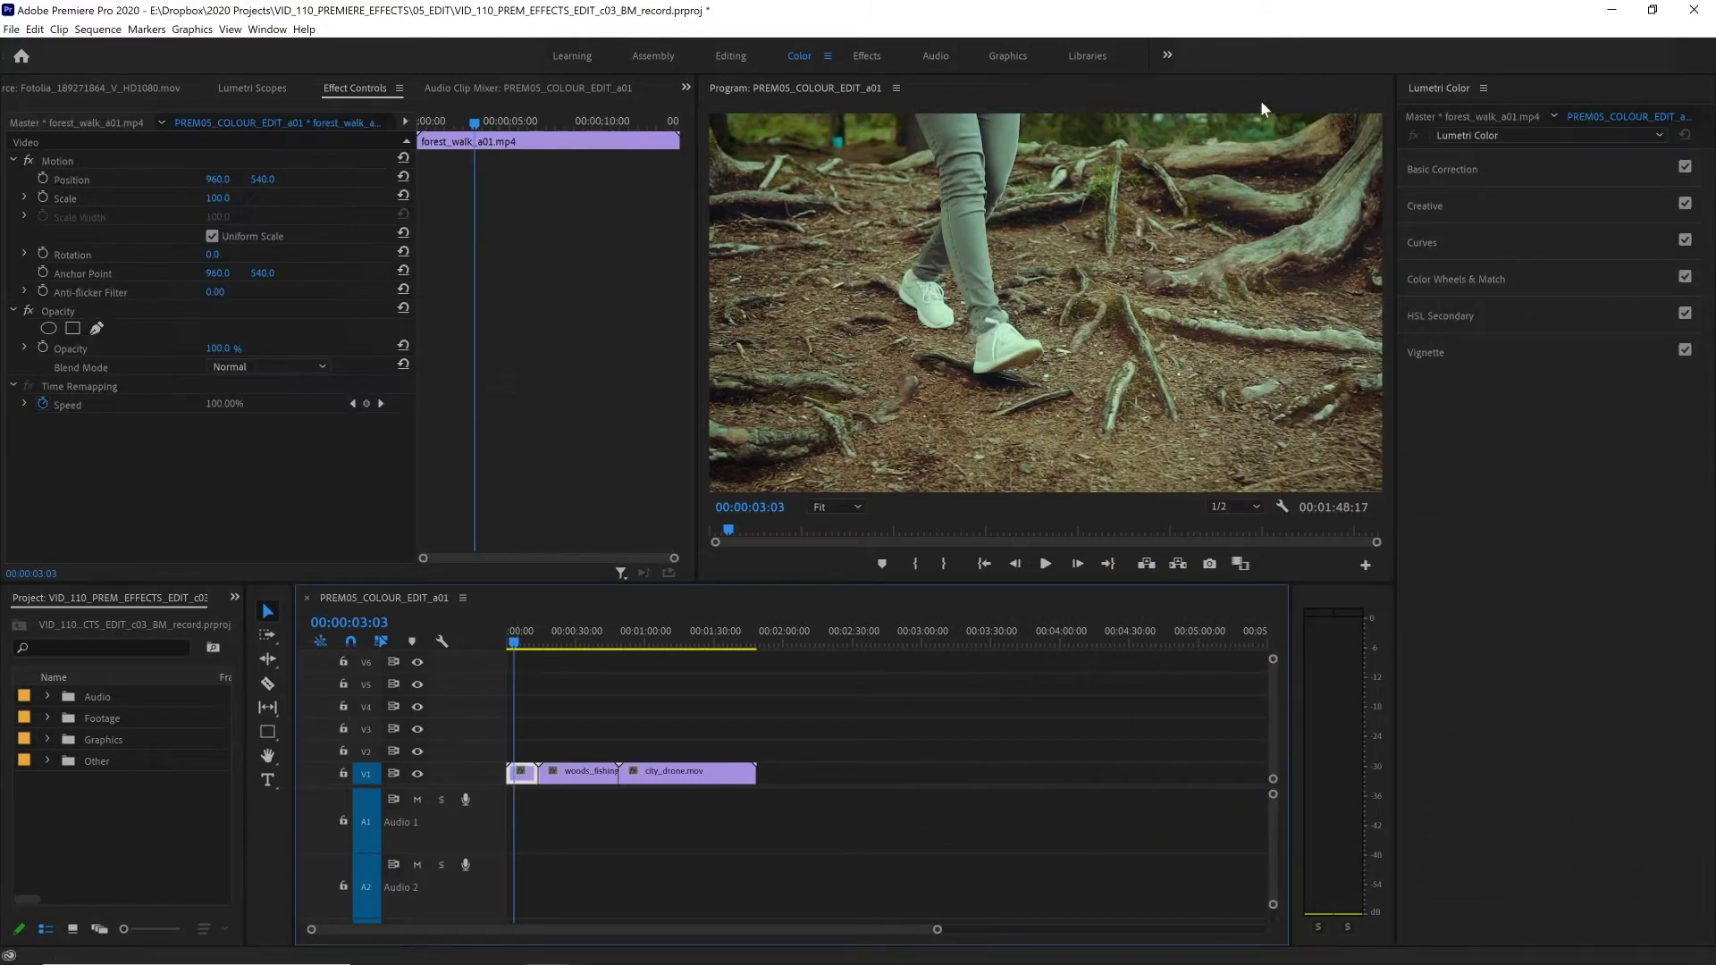
left_click(1466, 174)
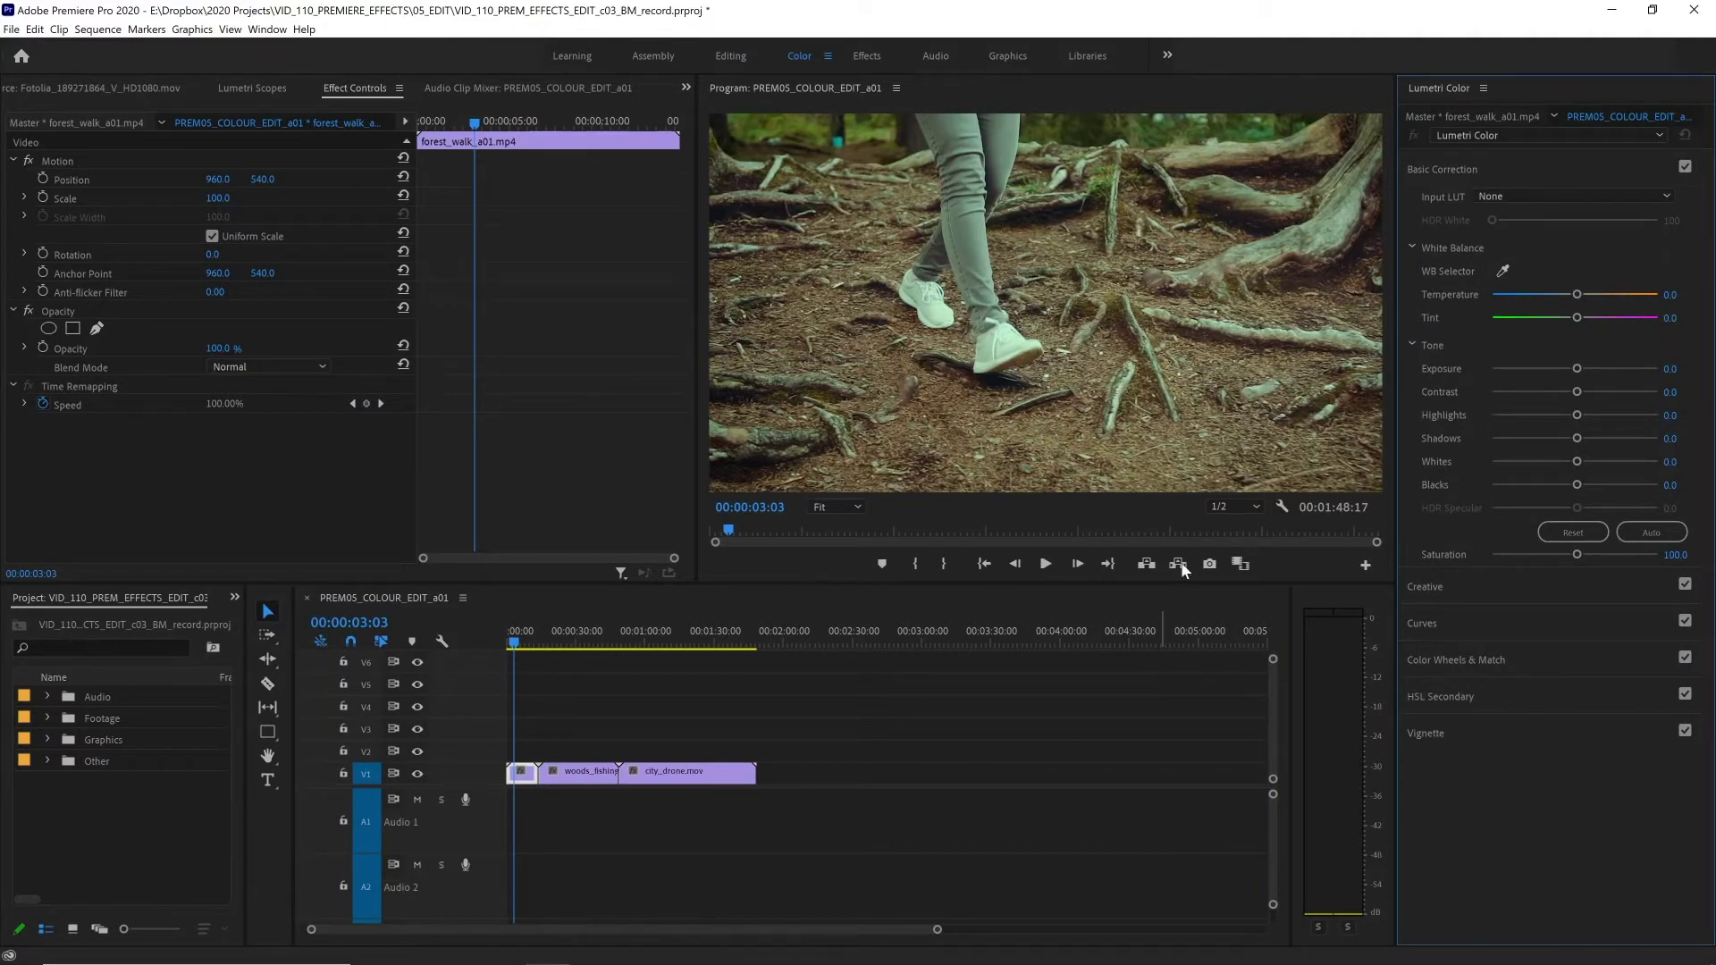
key("shift+k")
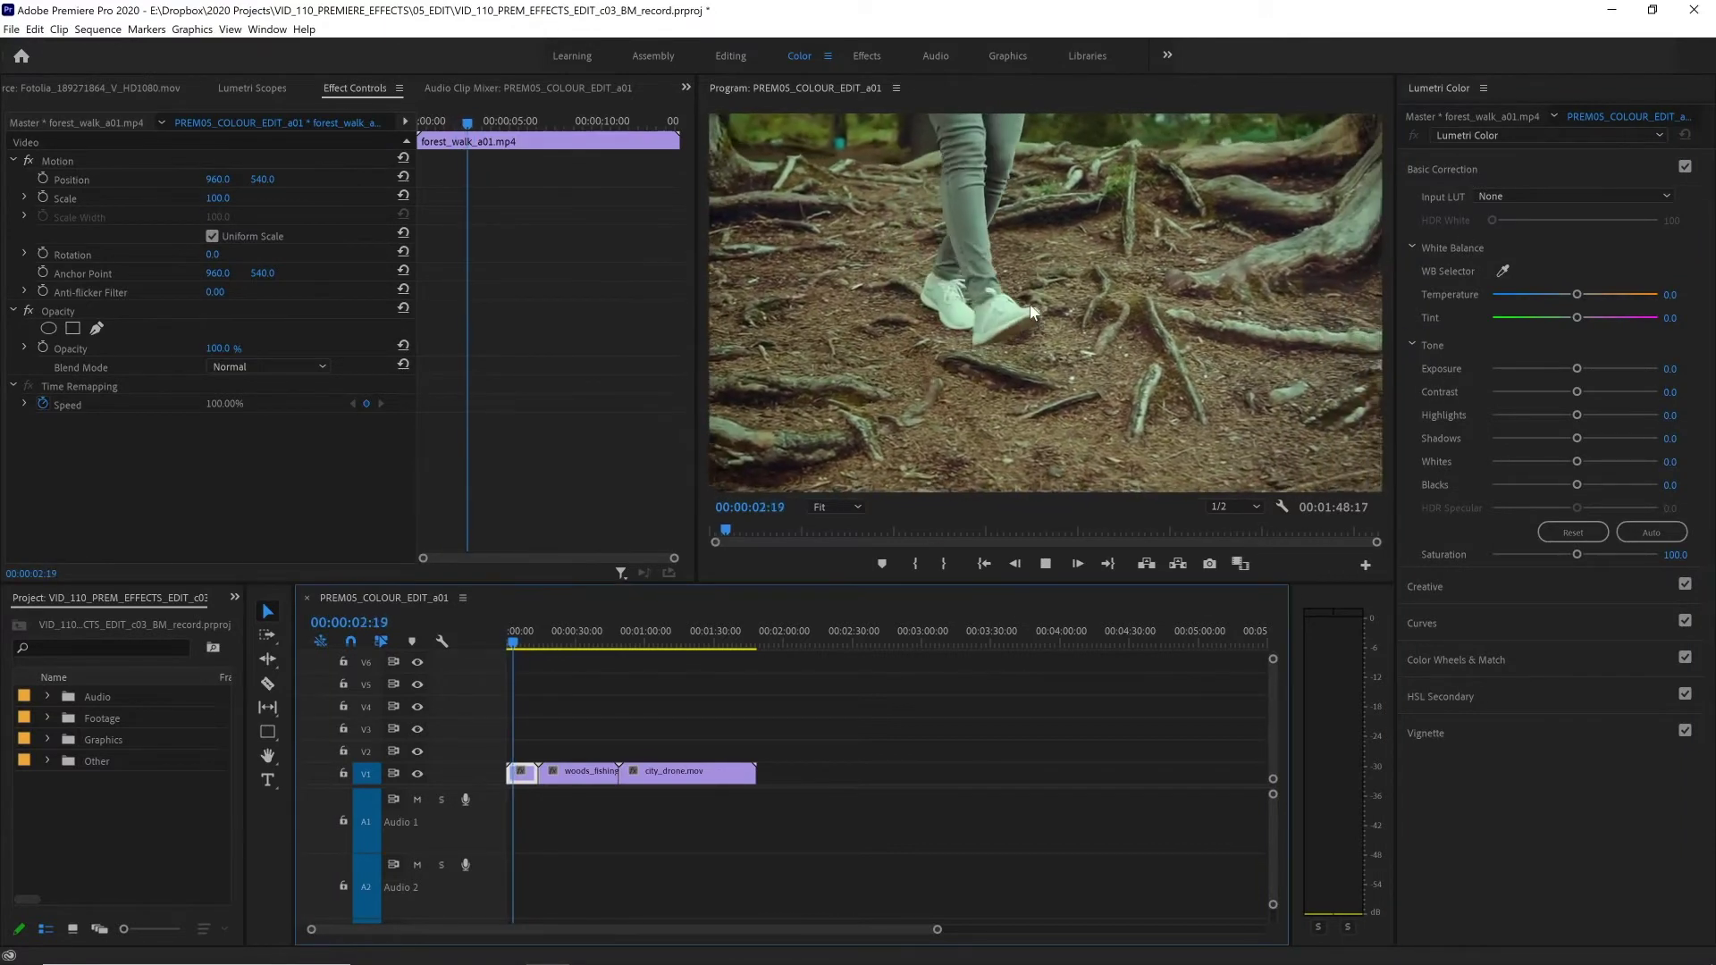
Step: White-balance forest_walk_a01.mp4 from the white shoe (Temperature 4.4, Tint 38.8), then select the Lumetri Color effect
left_click_drag(510, 643, 531, 655)
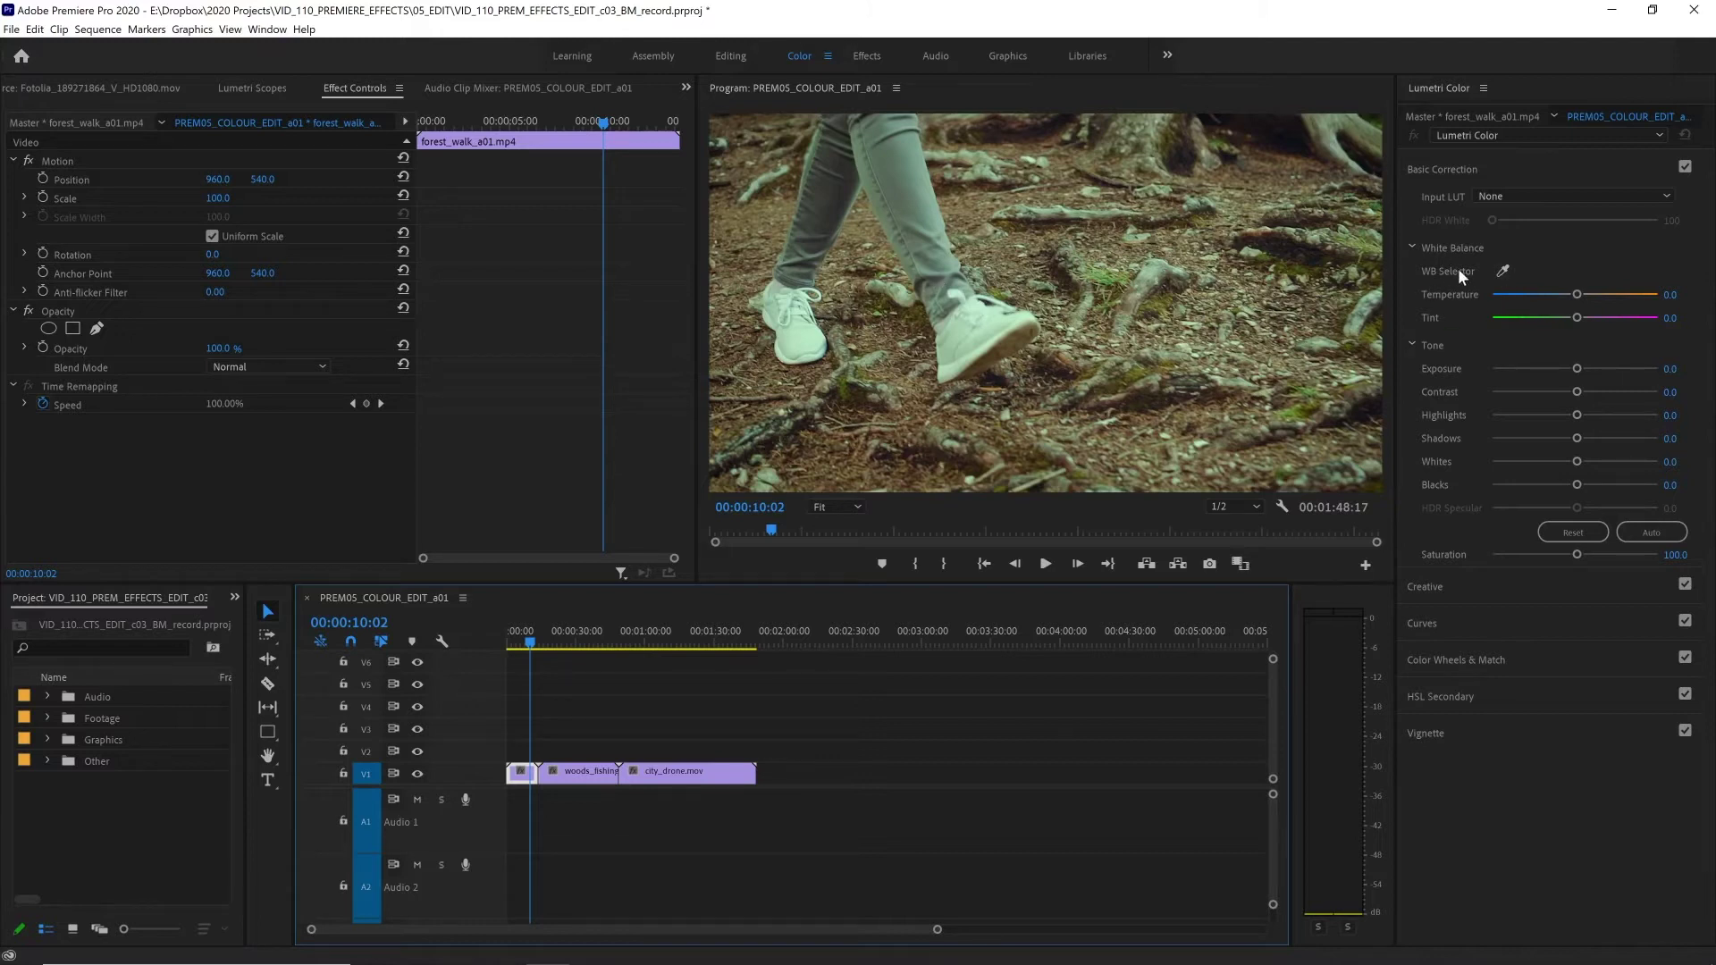
left_click(1503, 271)
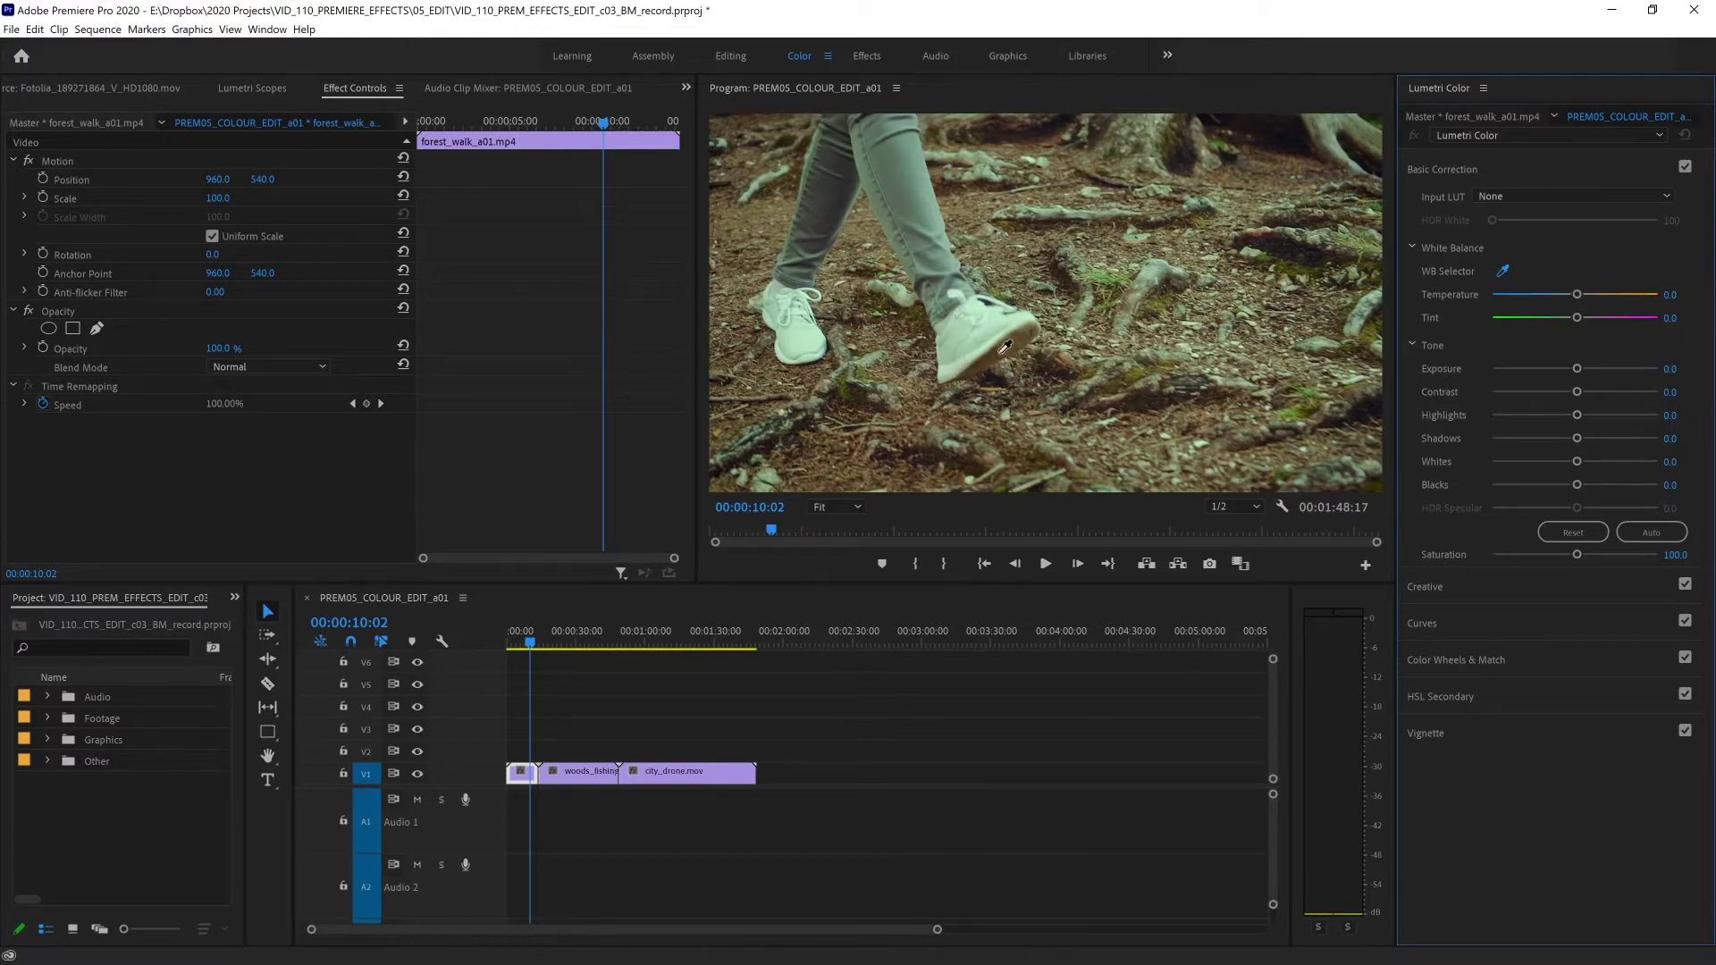
left_click(947, 367)
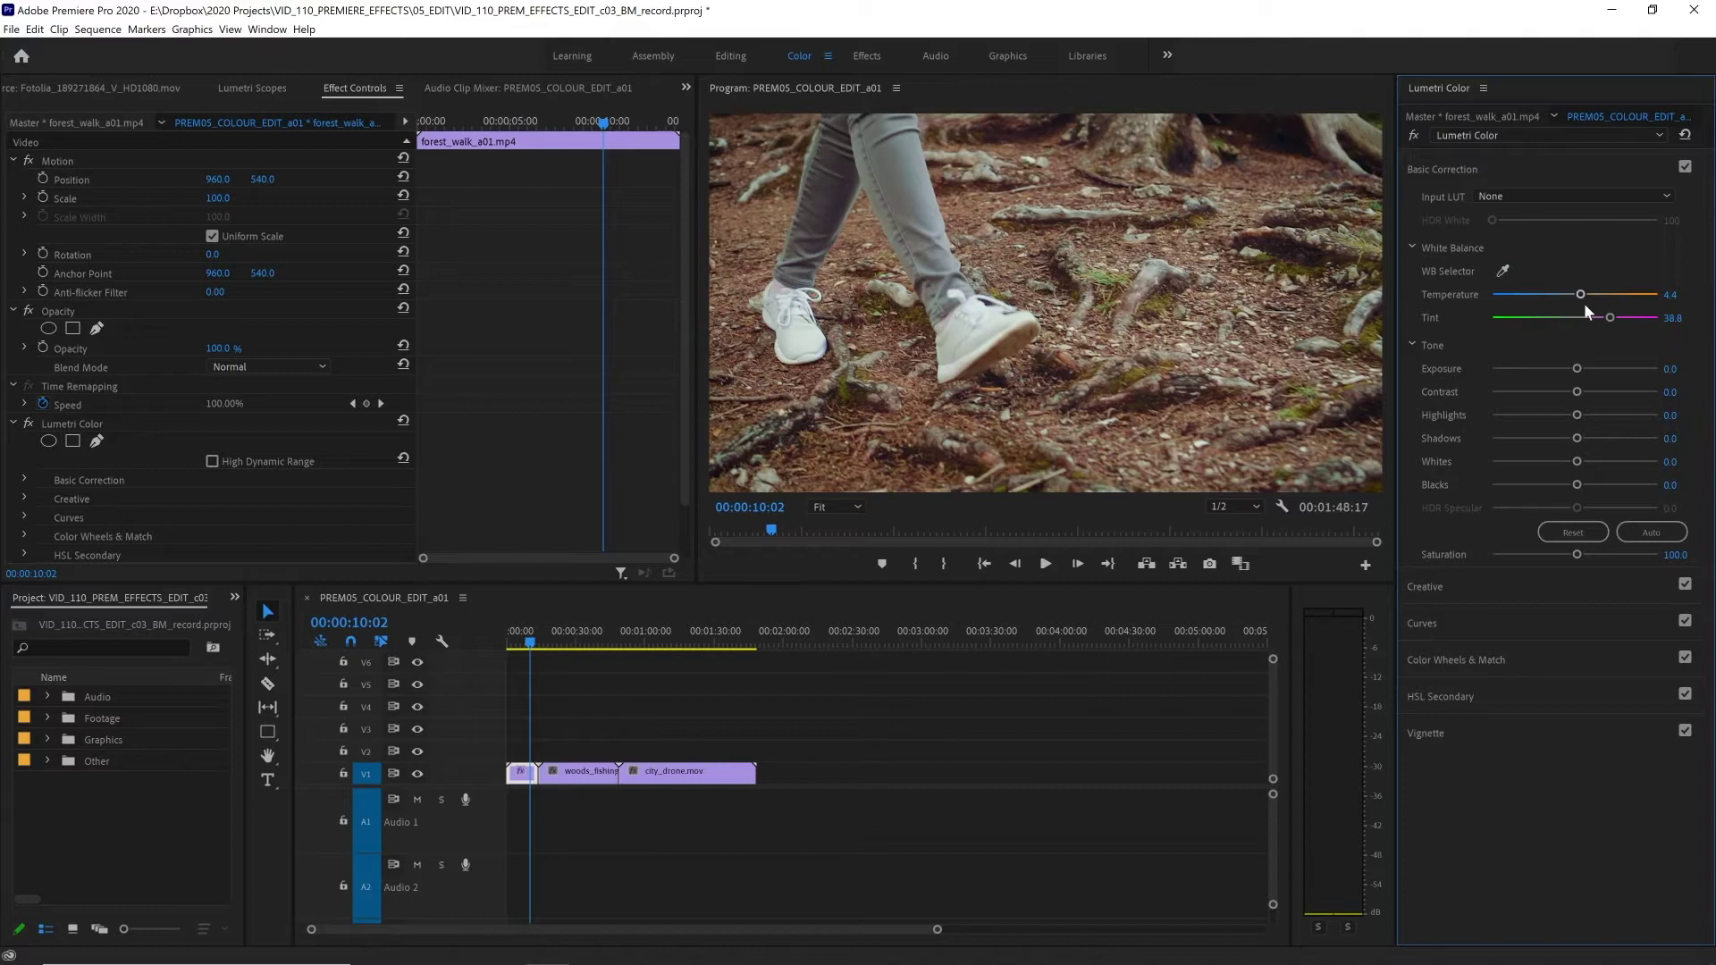
left_click_drag(528, 637, 521, 641)
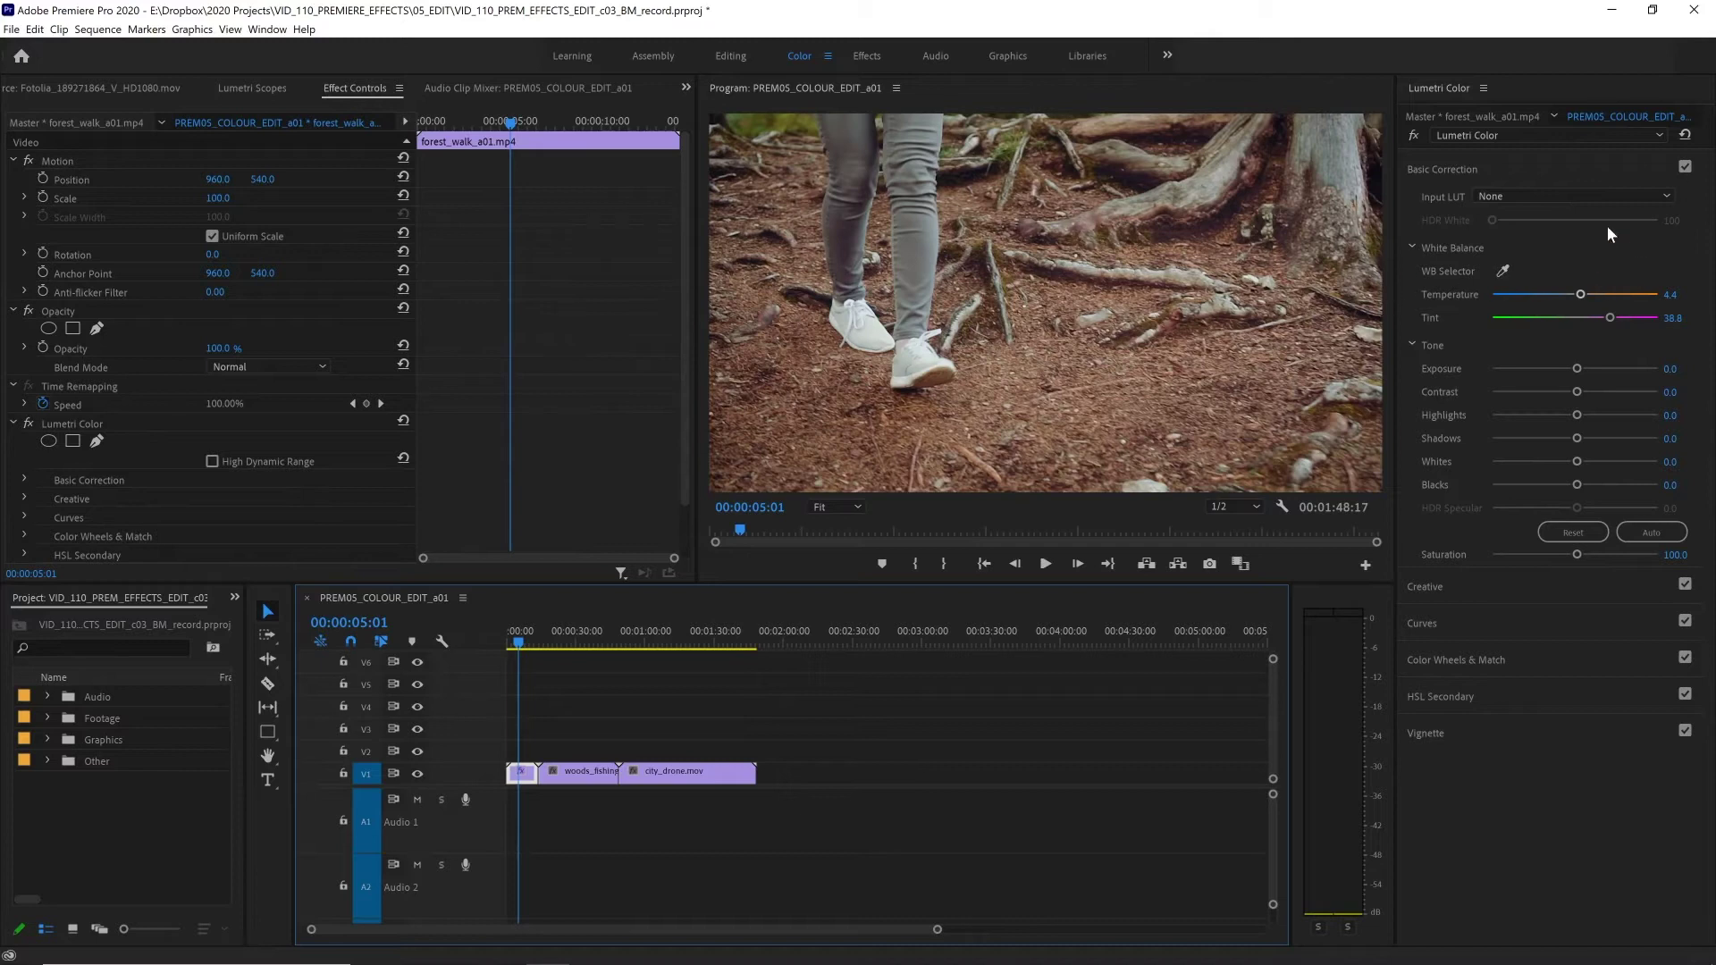
left_click(201, 424)
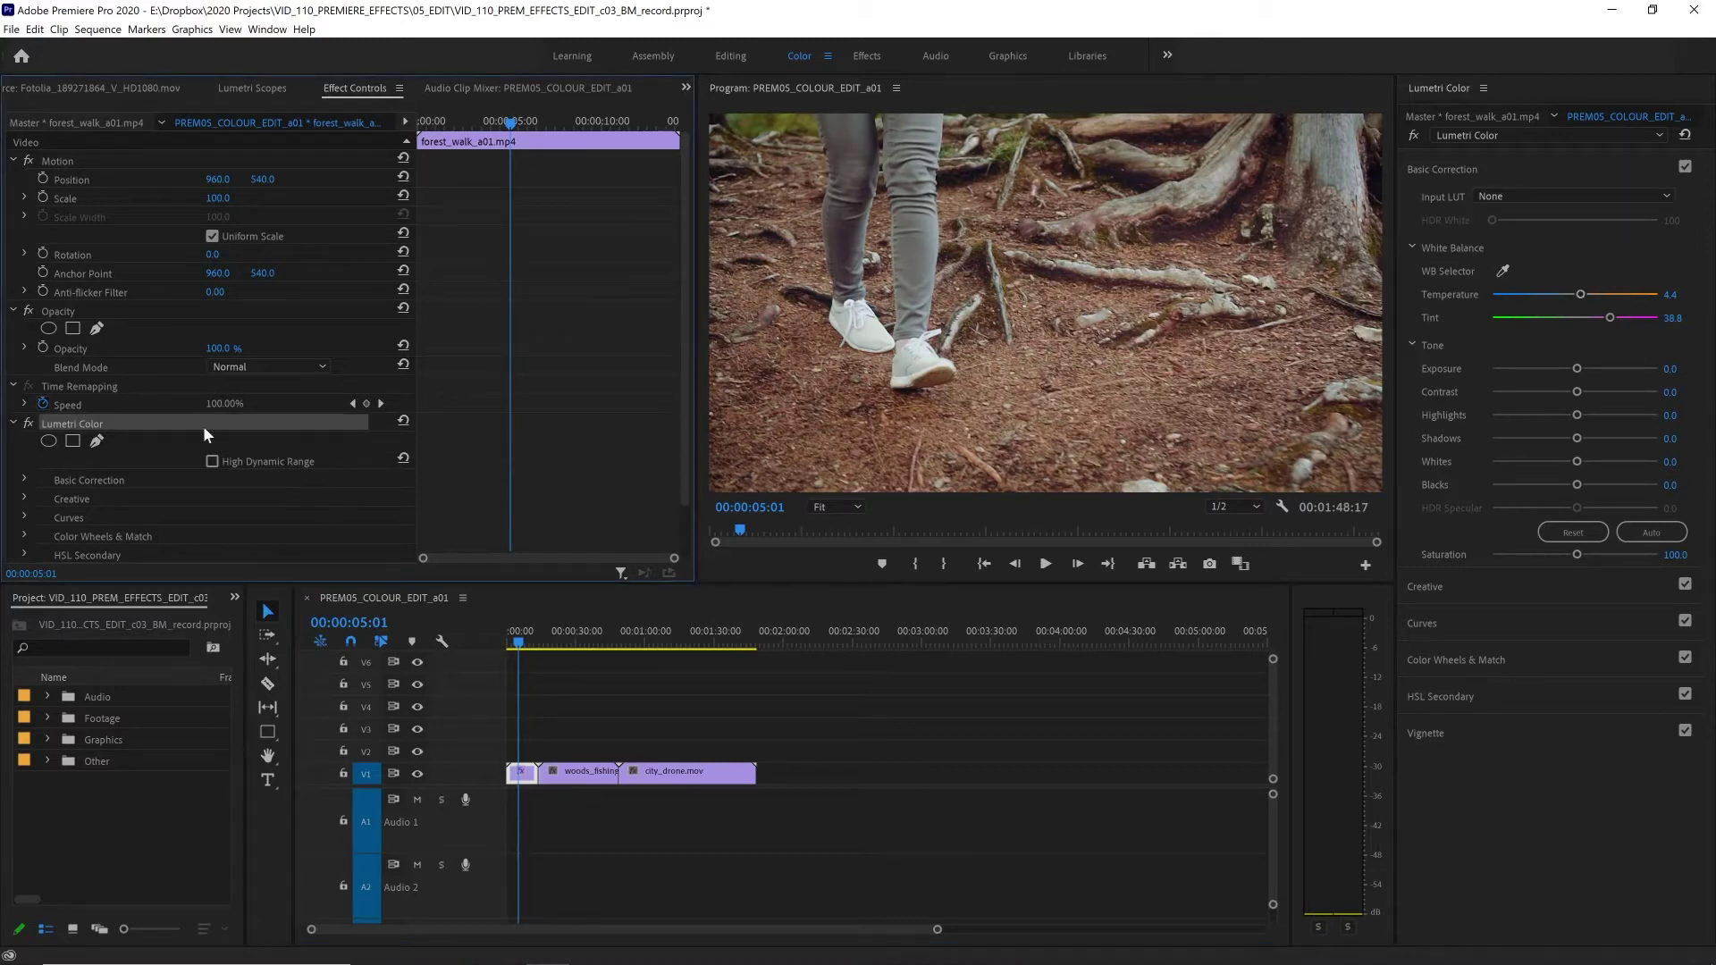
scroll(116, 372, "down", 3)
Step: On woods_fishing_a01.mp4, try manual exposure, contrast, highlights, shadows, whites and blacks adjustments
left_click_drag(547, 636, 567, 640)
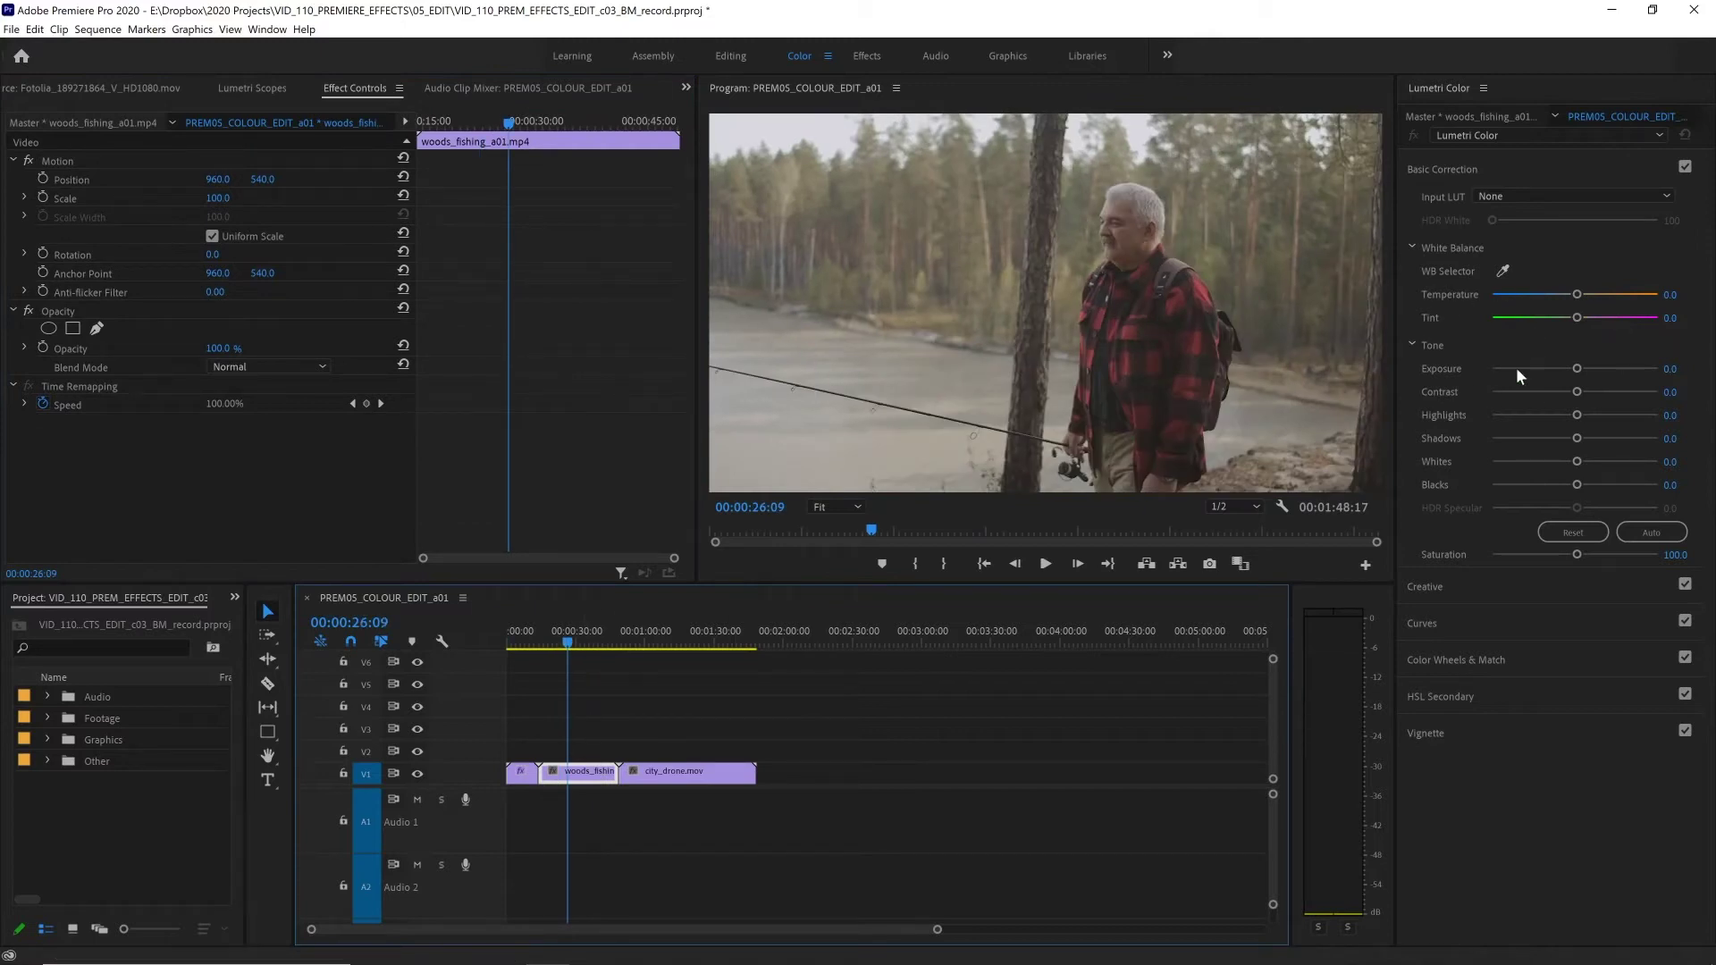
left_click_drag(1571, 367, 1619, 414)
left_click(1607, 414)
left_click_drag(1577, 438, 1567, 485)
mouse_move(1577, 462)
left_mouse_down()
mouse_move(1618, 461)
mouse_move(1589, 484)
left_mouse_up()
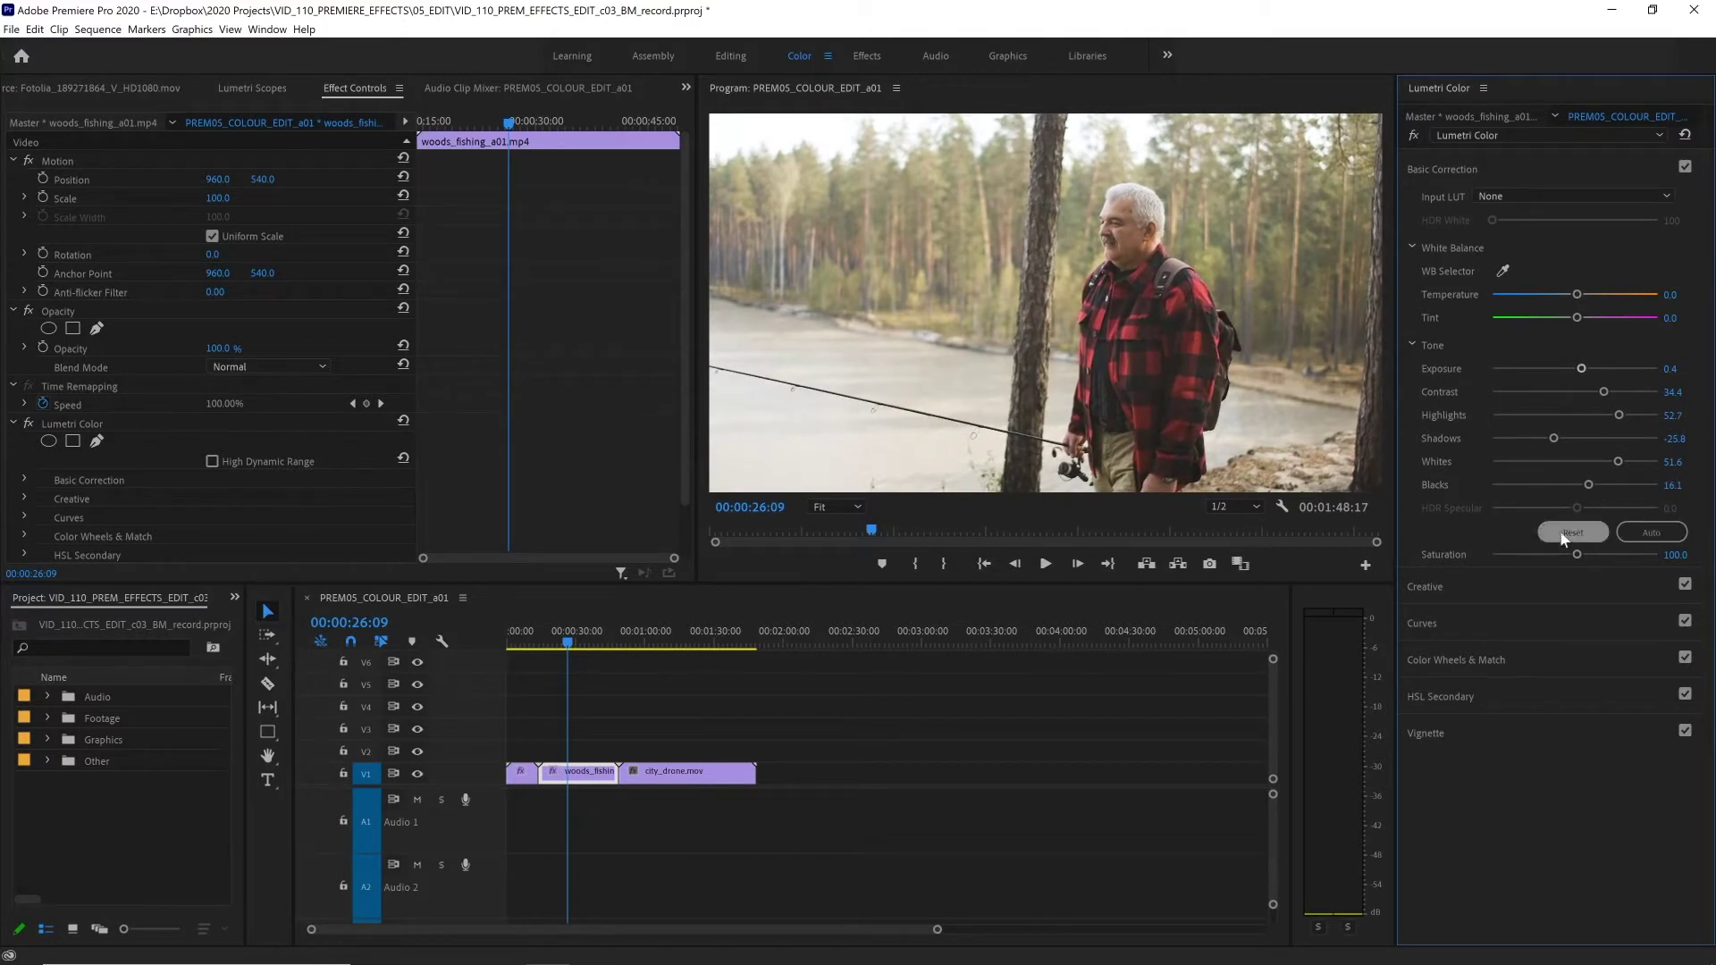
Step: Reset the tone, apply Auto (Exposure 0.5, Blacks -15.0) and set Saturation to 115.1
left_click(1649, 534)
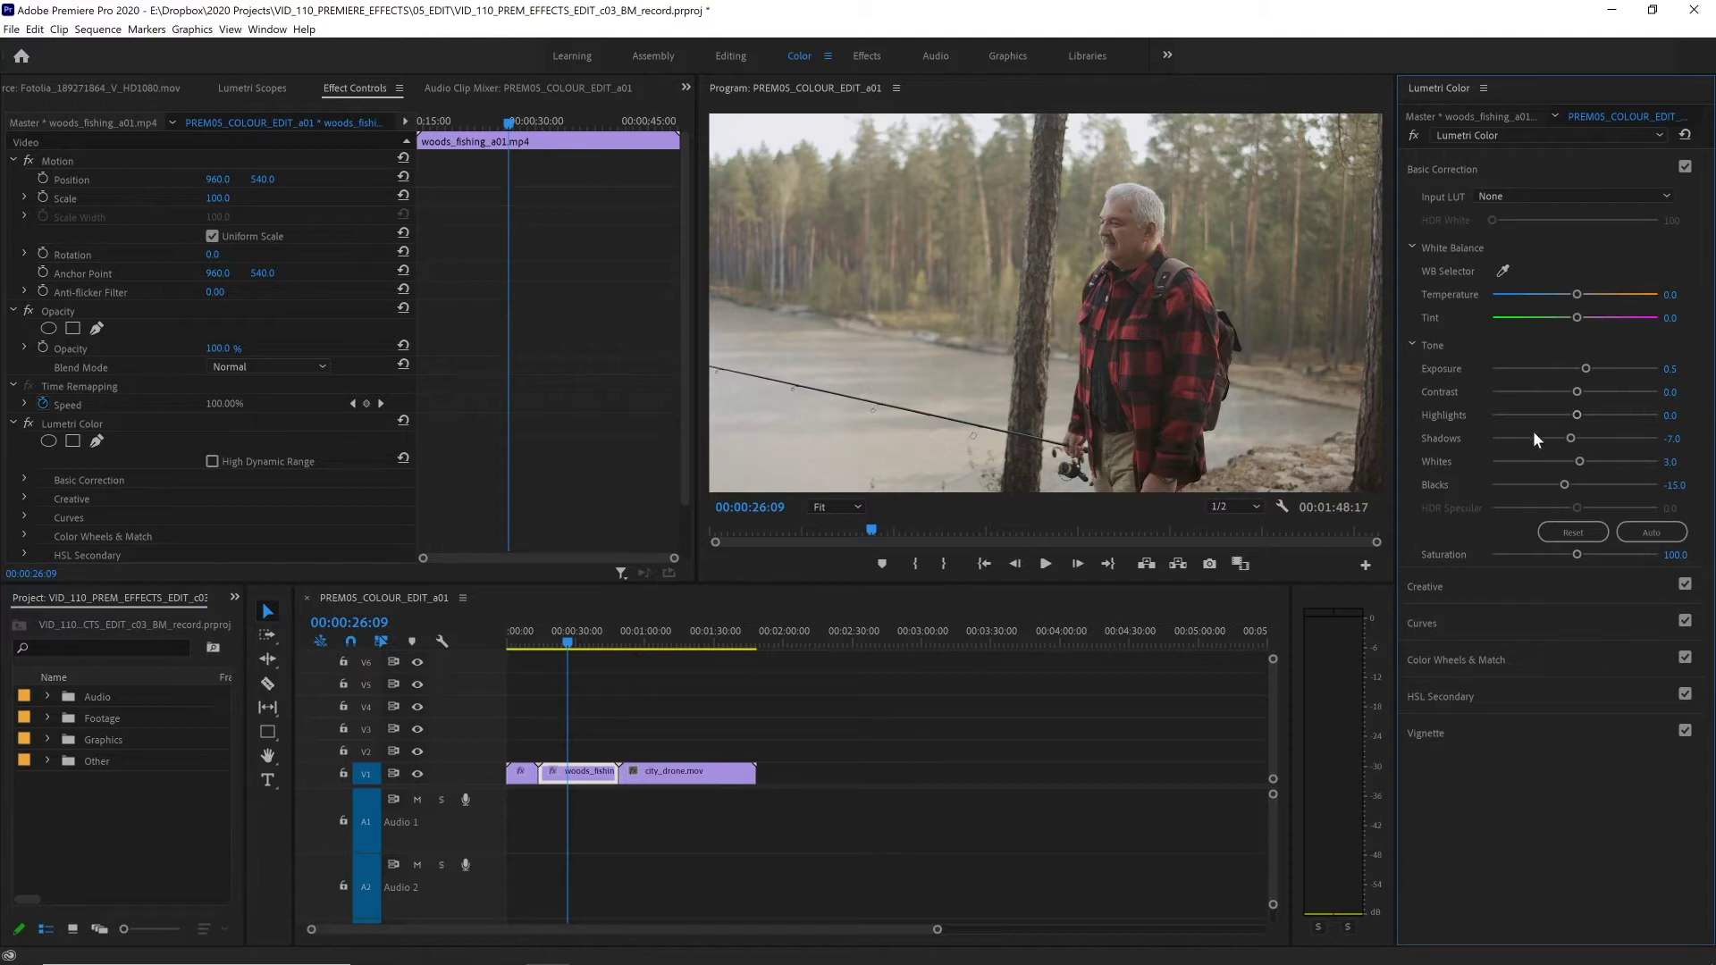
left_click(1584, 534)
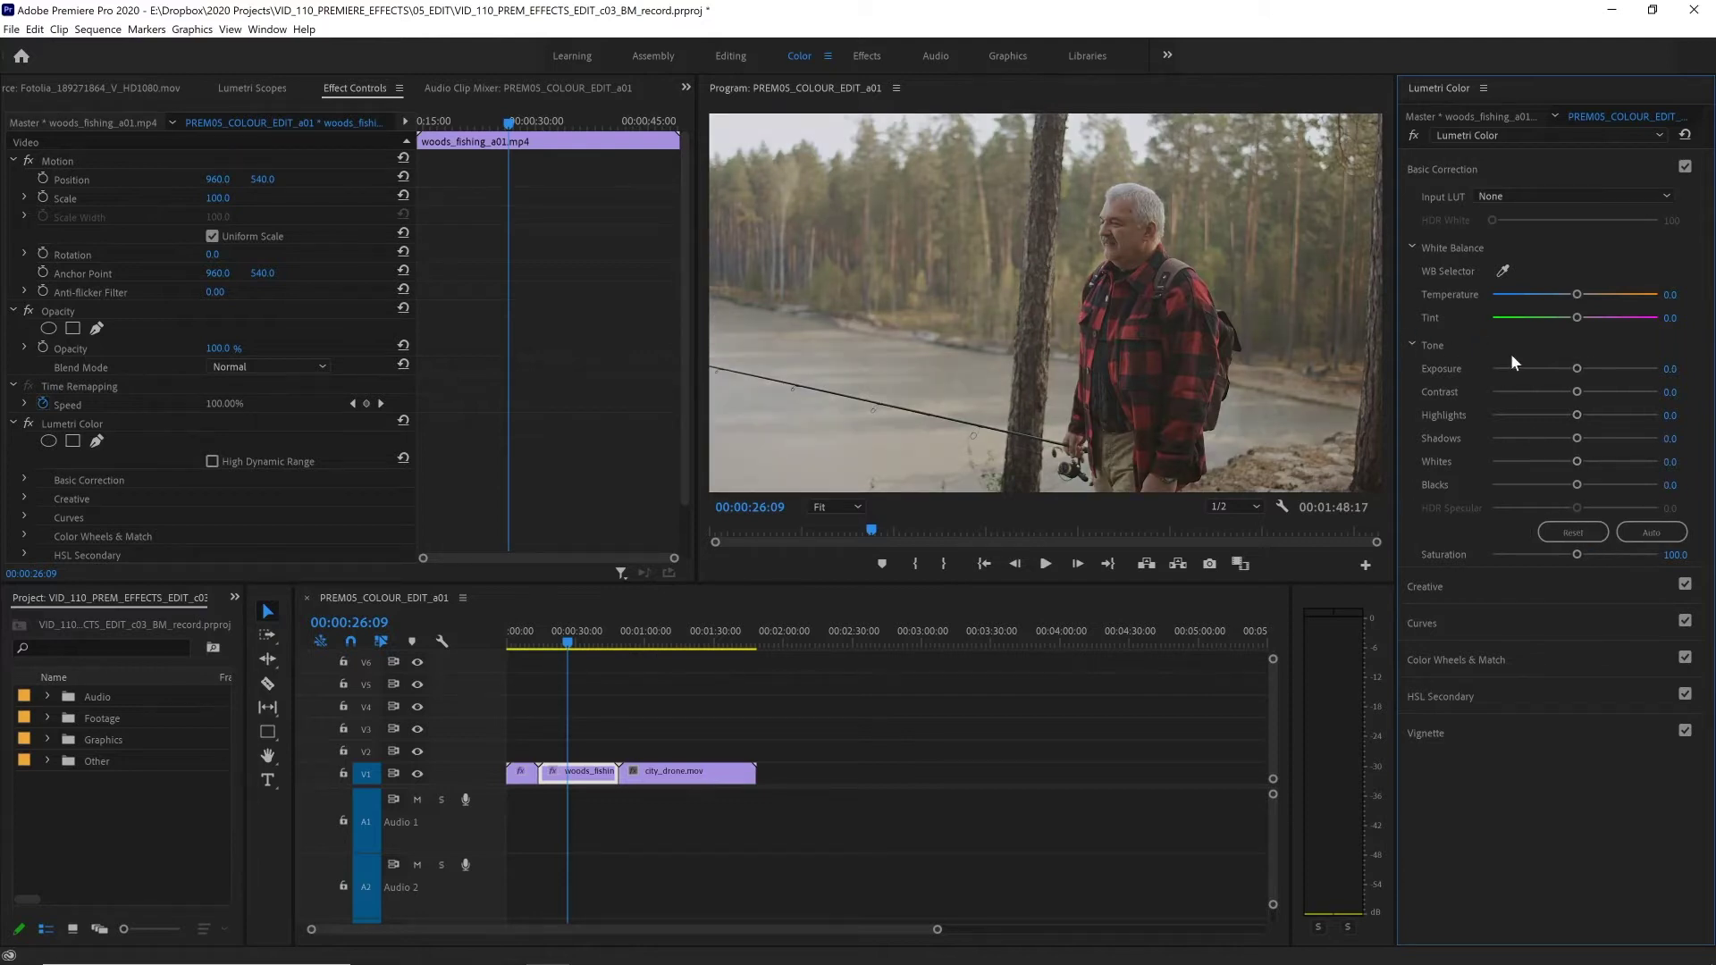
left_click(1650, 530)
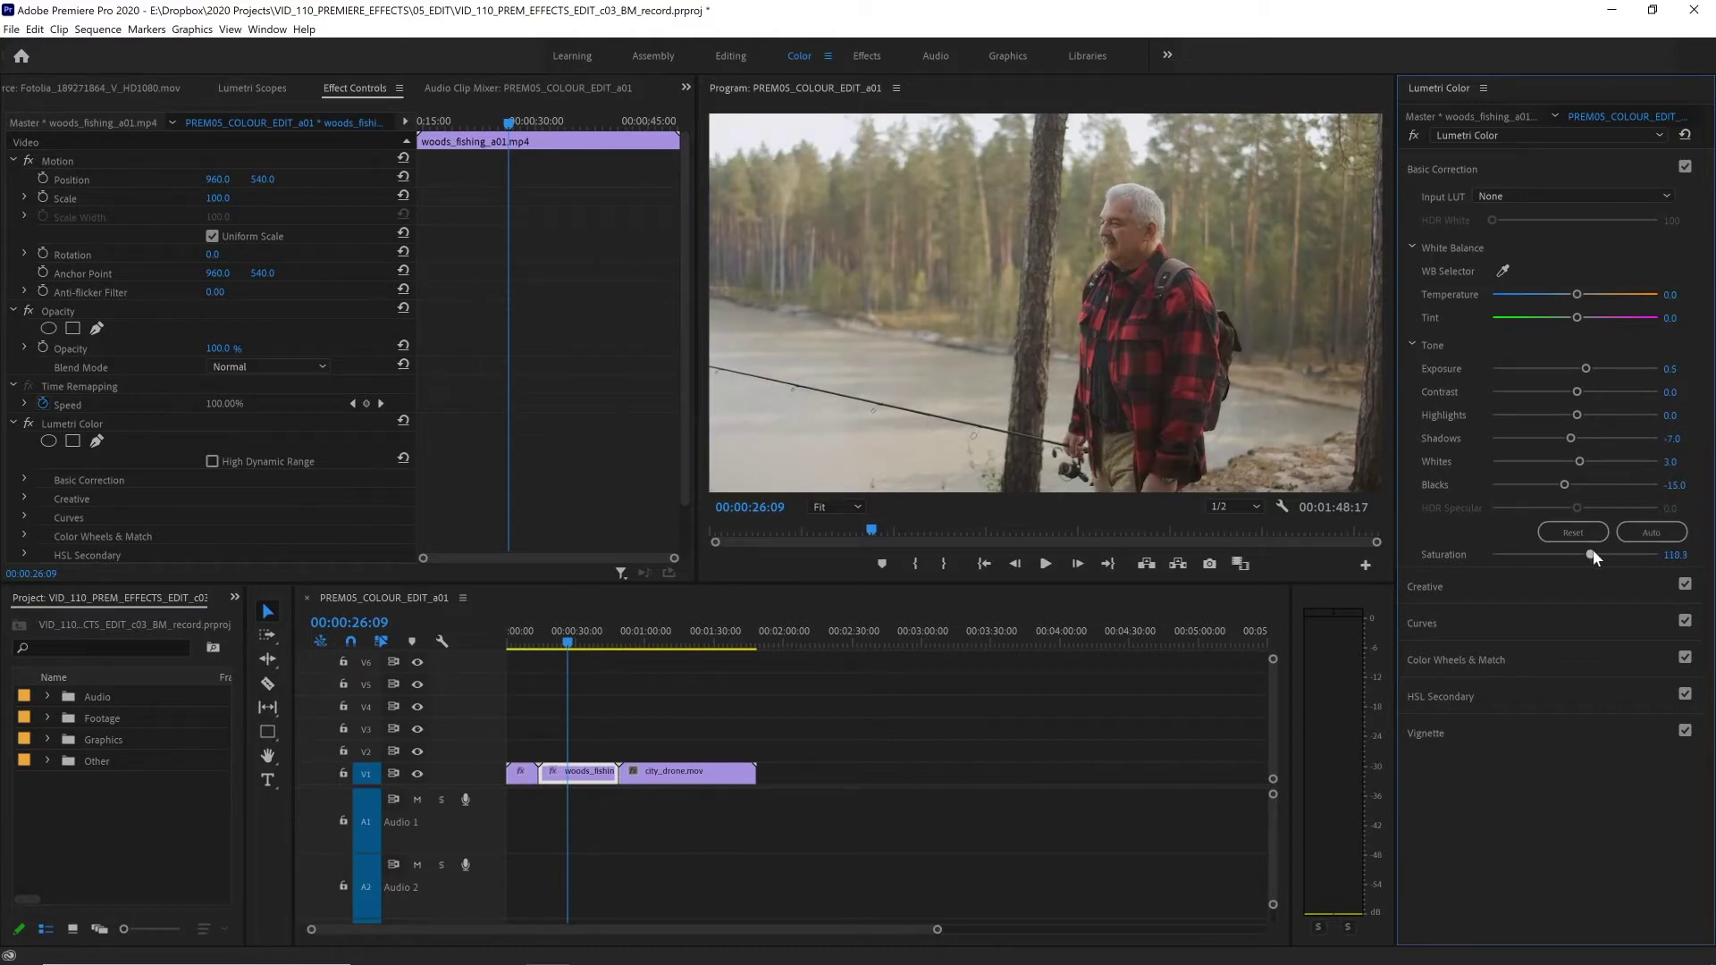
left_click_drag(1653, 555, 1584, 557)
Step: Browse the Creative looks and apply SL MATRIX GREEN
left_click(1532, 590)
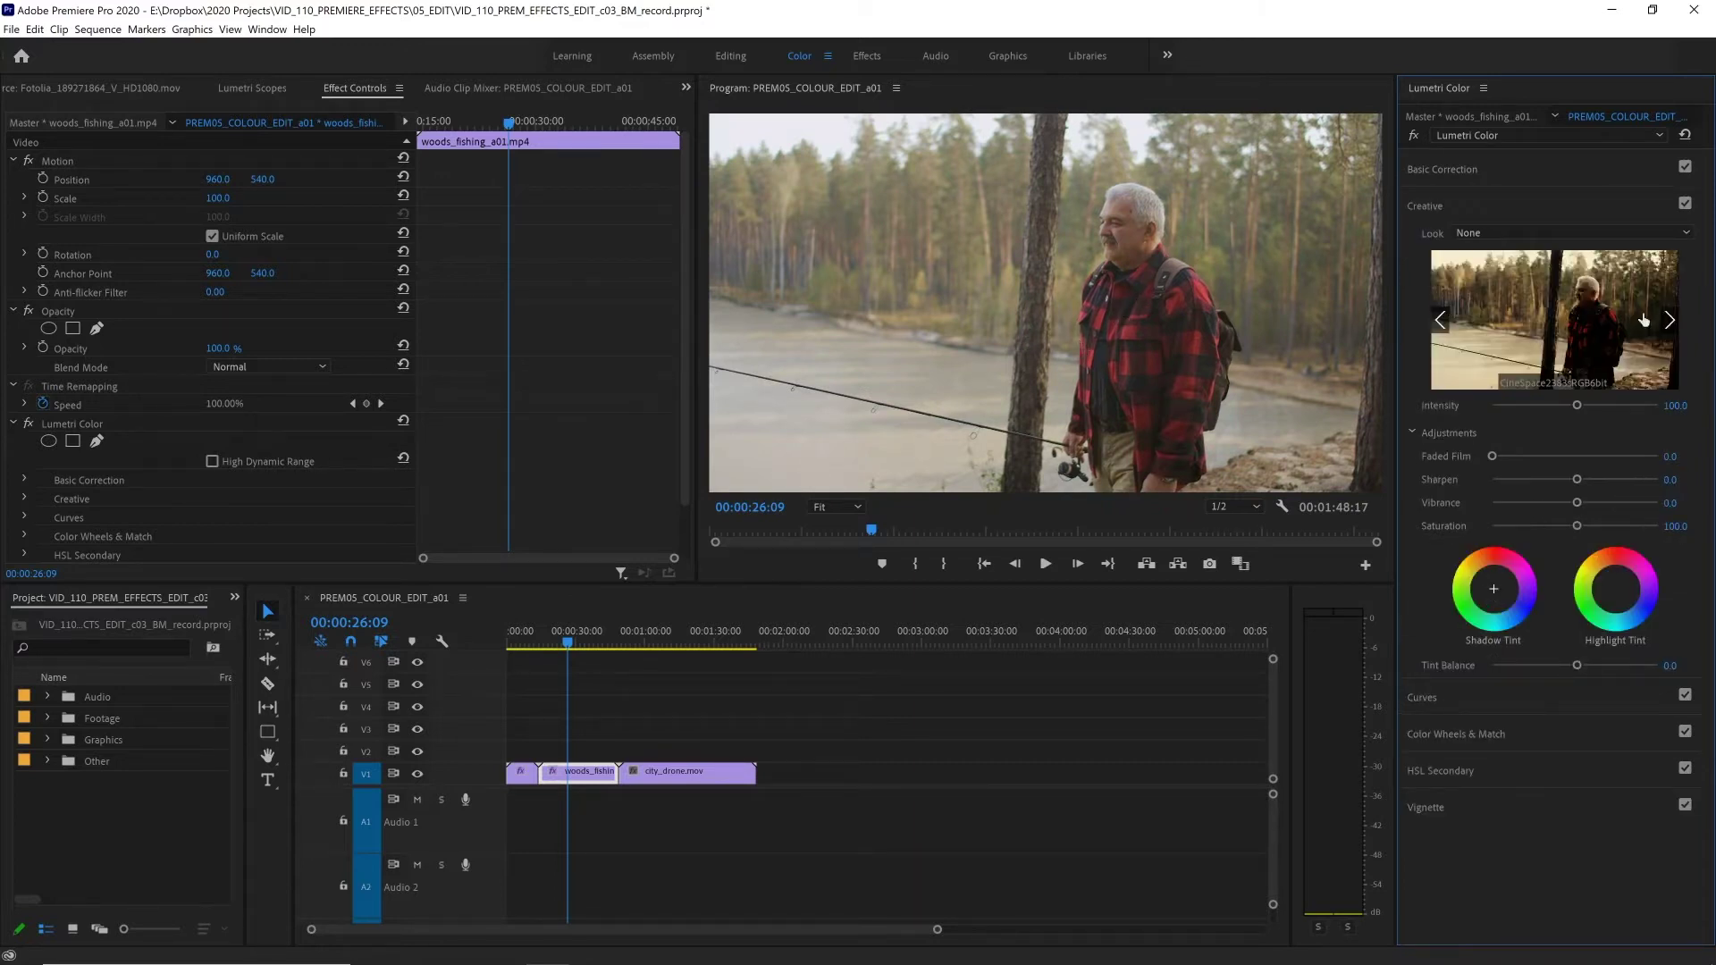
left_click(1670, 320)
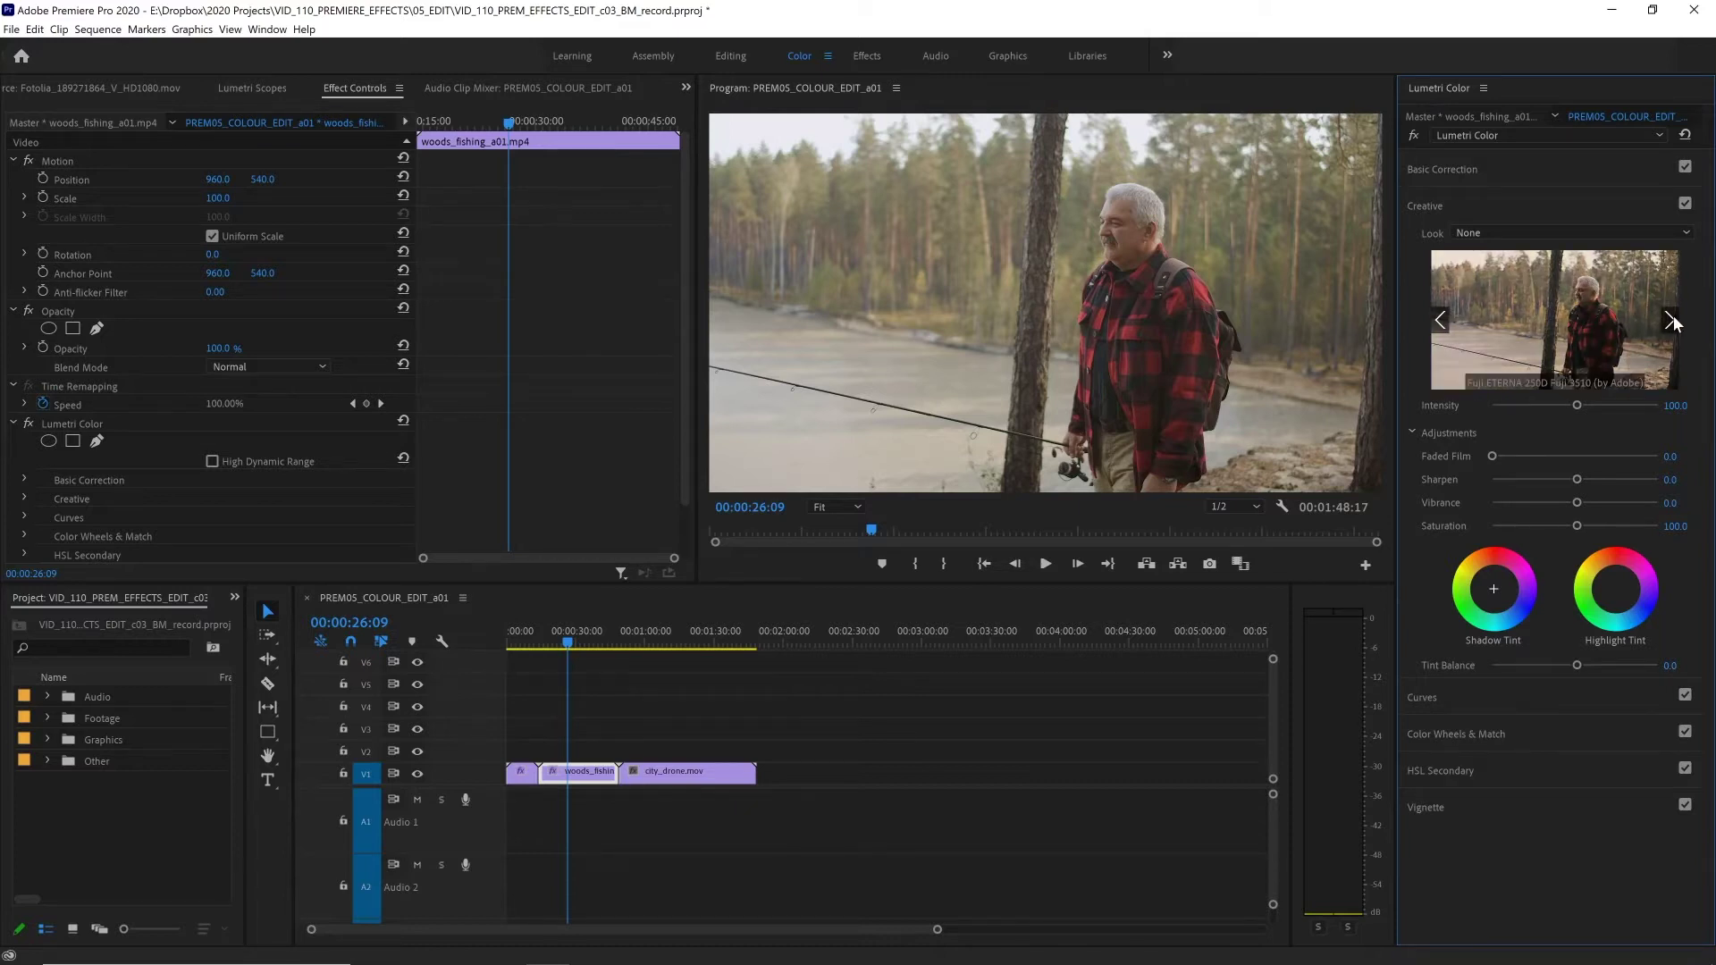
left_click(1669, 320)
left_click(1670, 320)
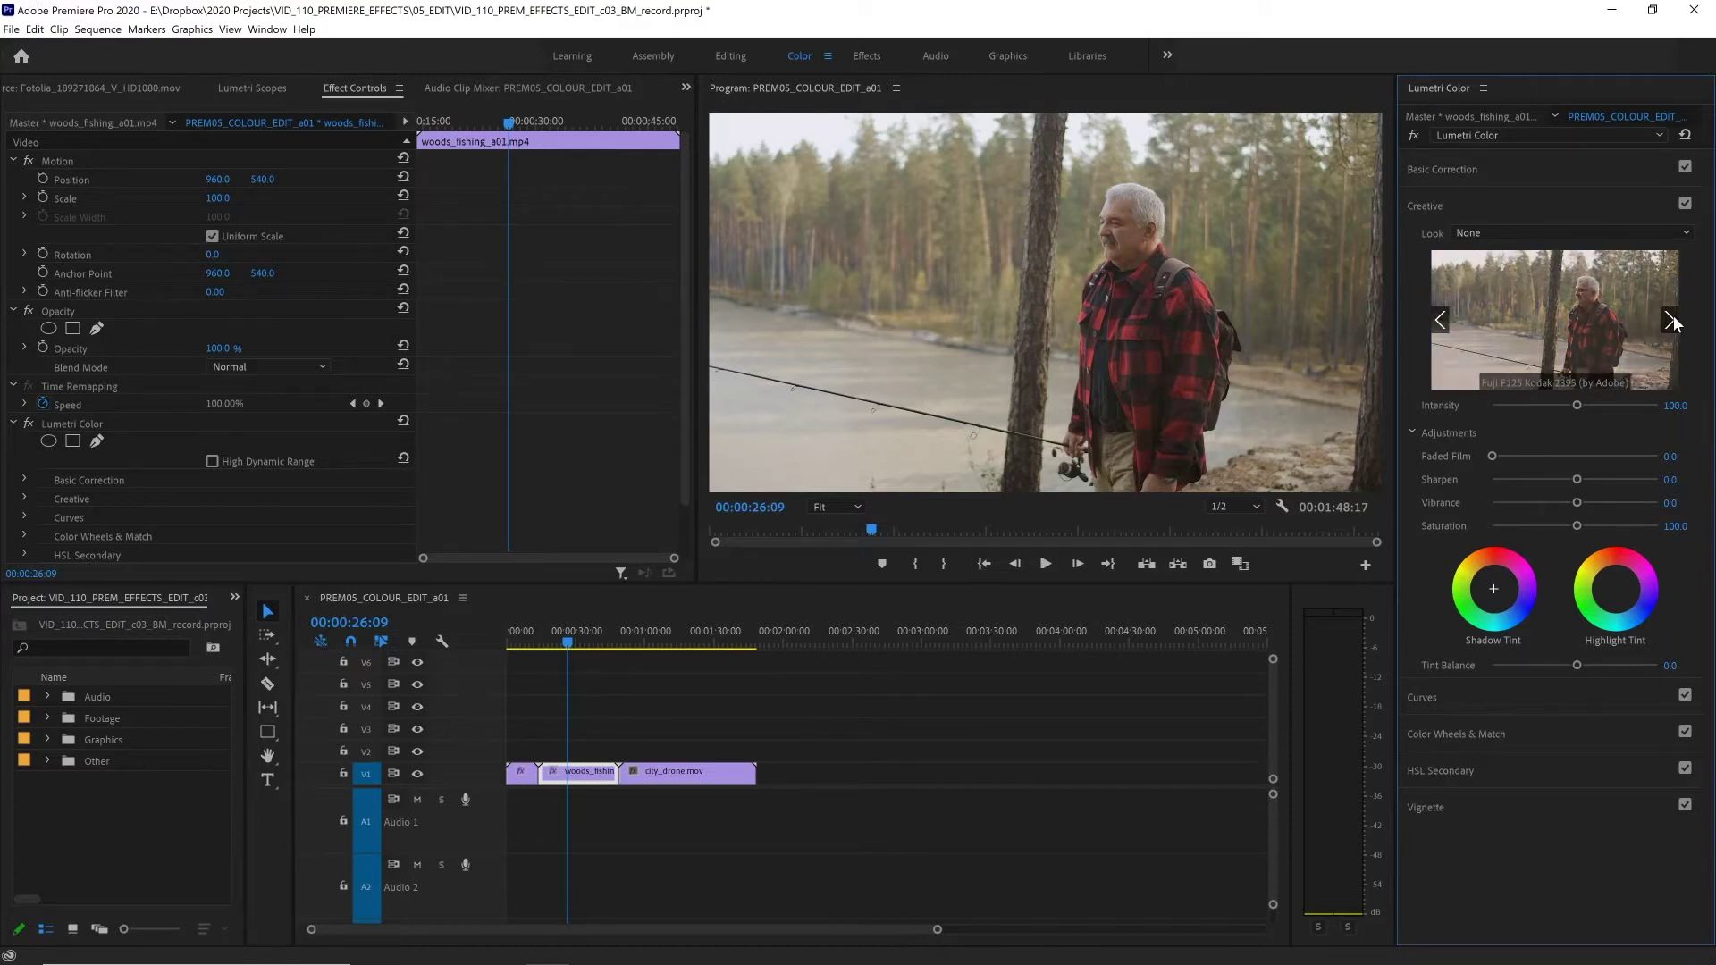
left_click(1669, 320)
left_click(1670, 320)
left_click(1669, 320)
left_click(1670, 320)
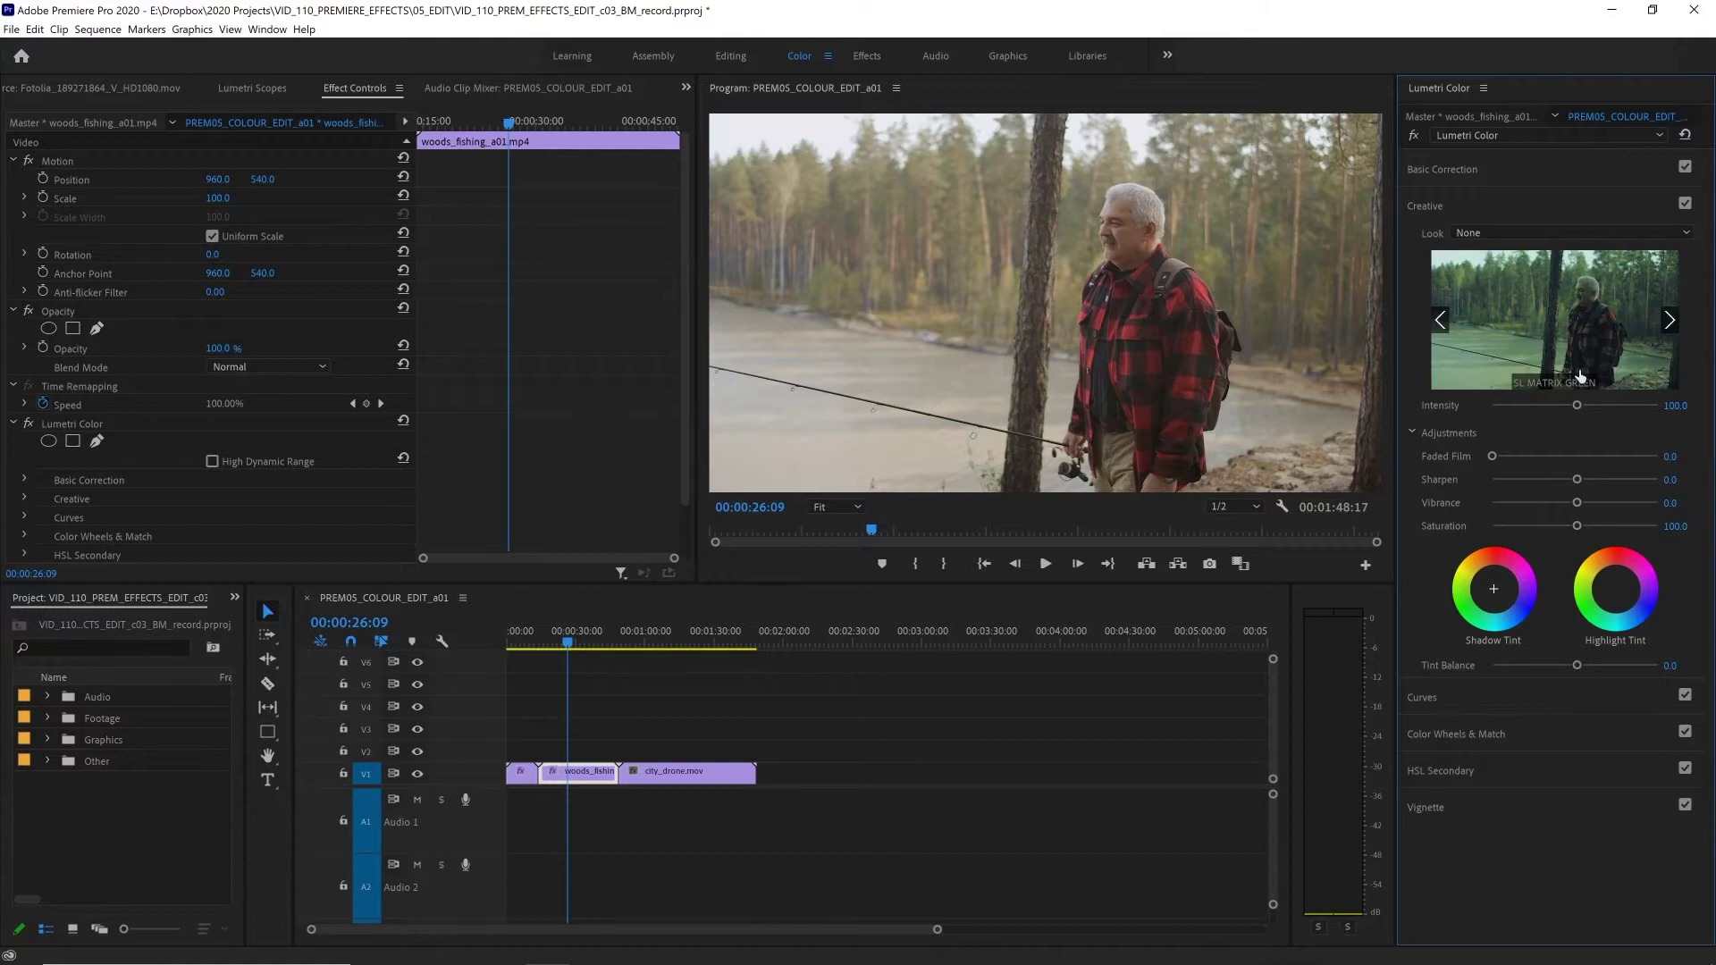
left_click(1570, 311)
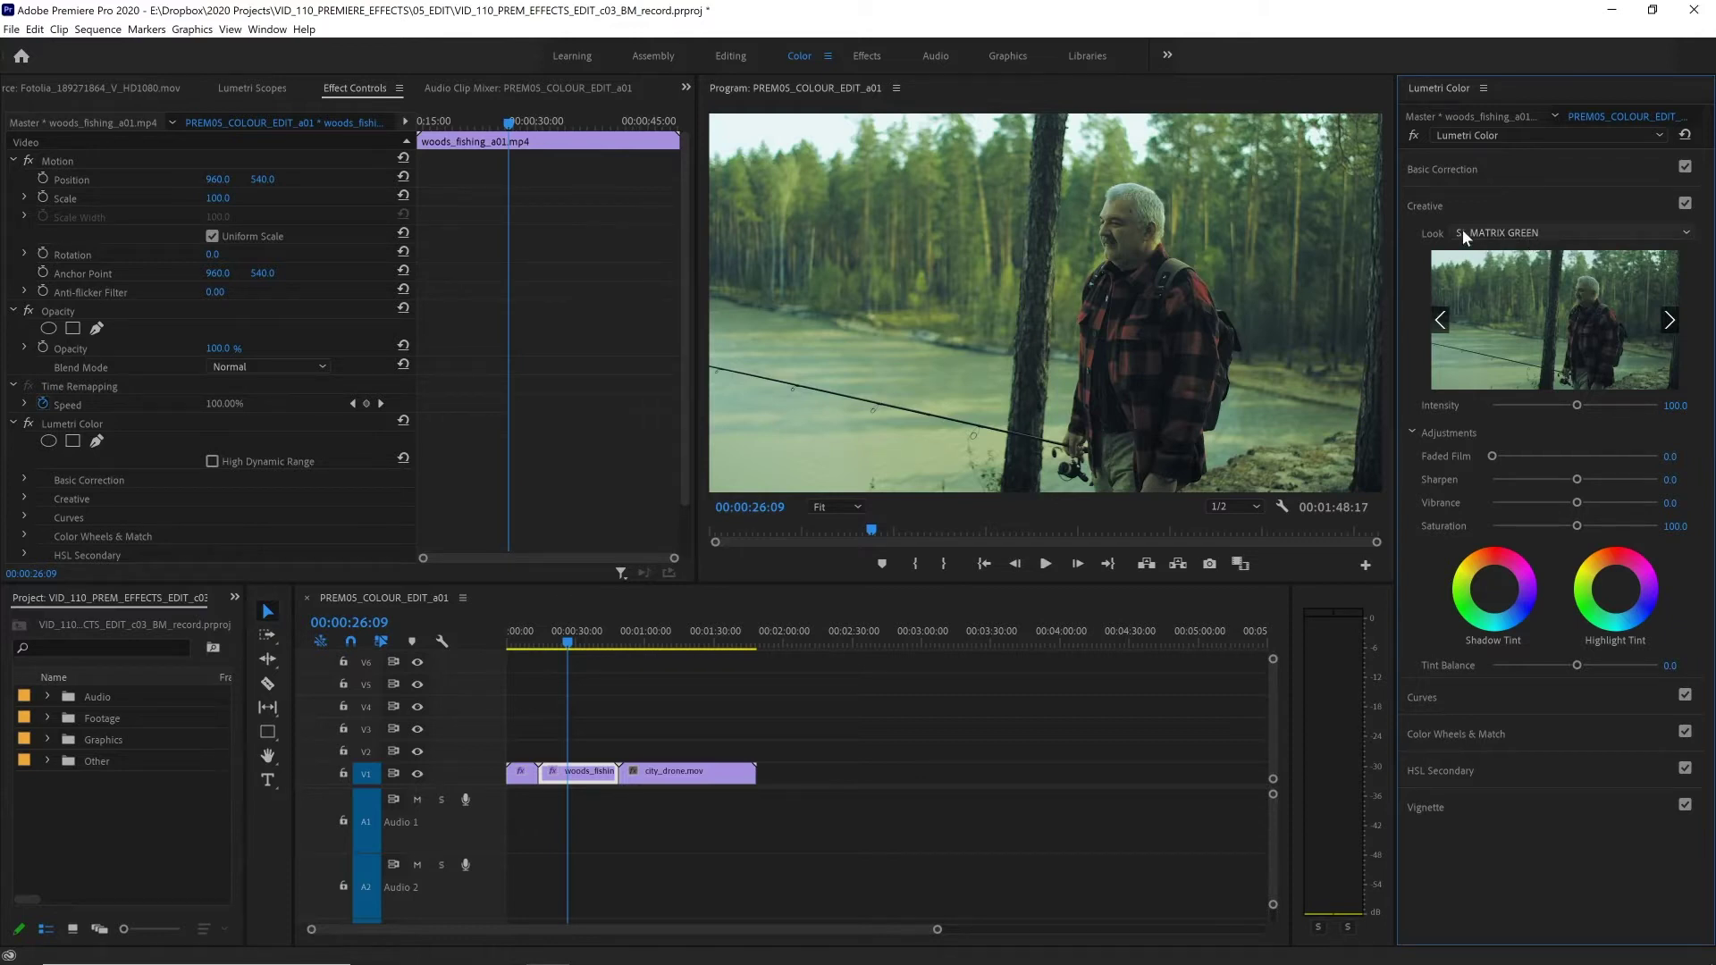
left_click(1504, 231)
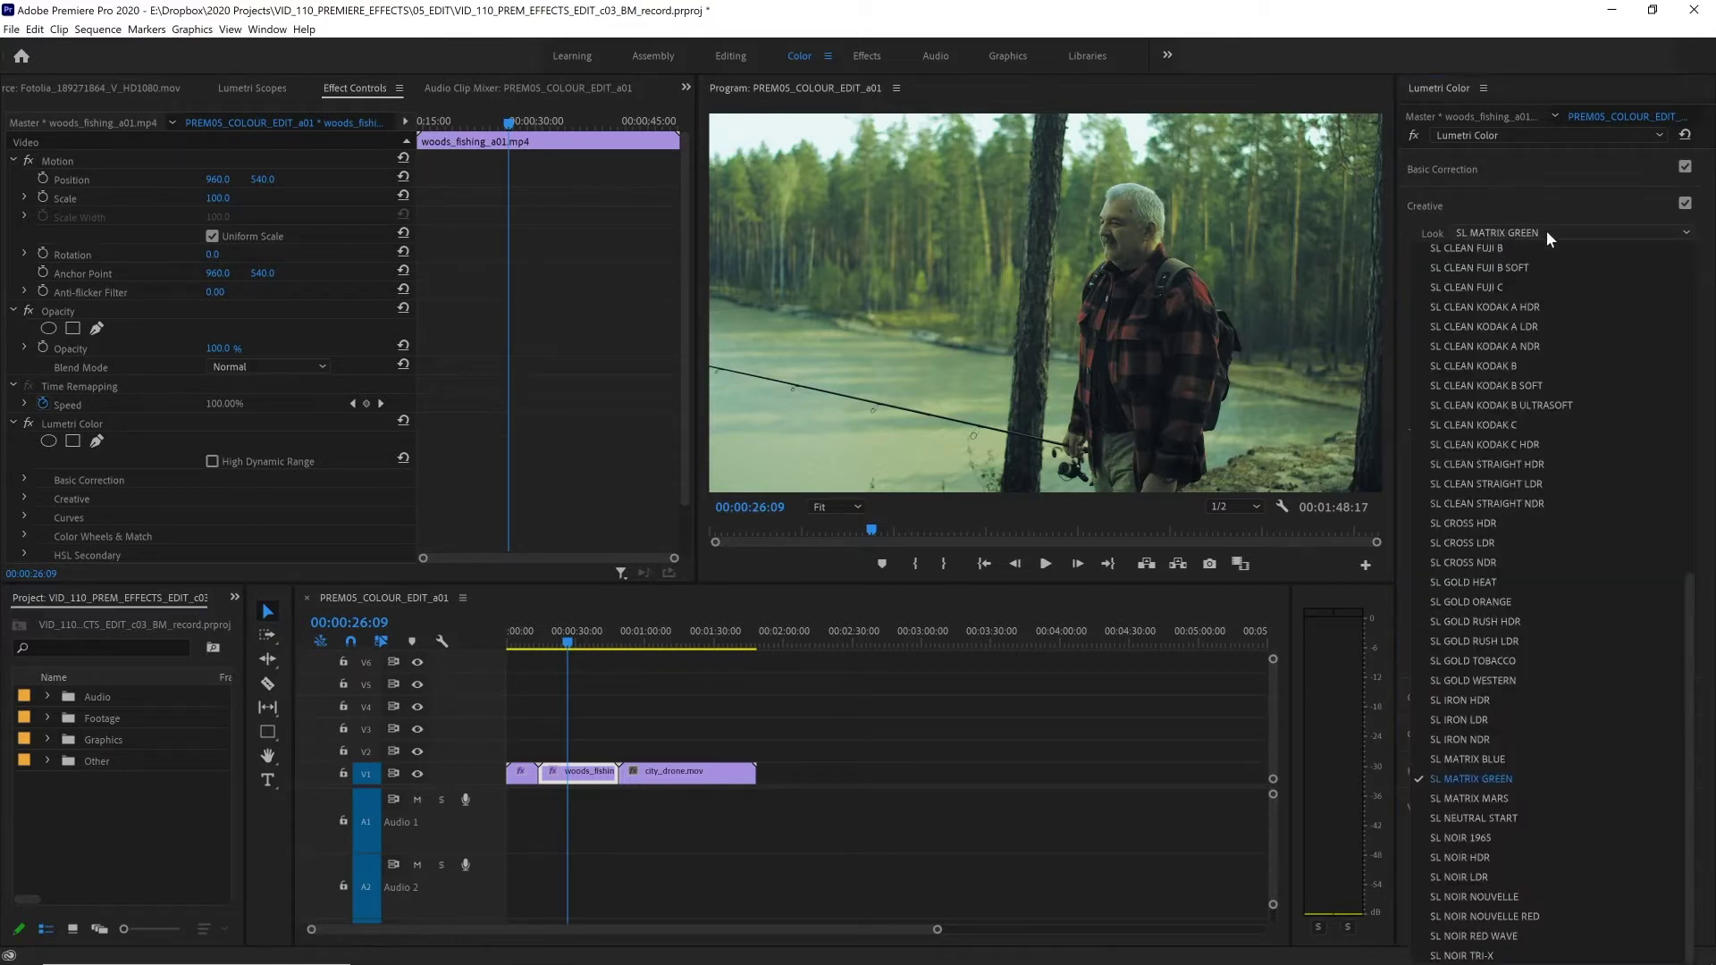
left_click(1477, 777)
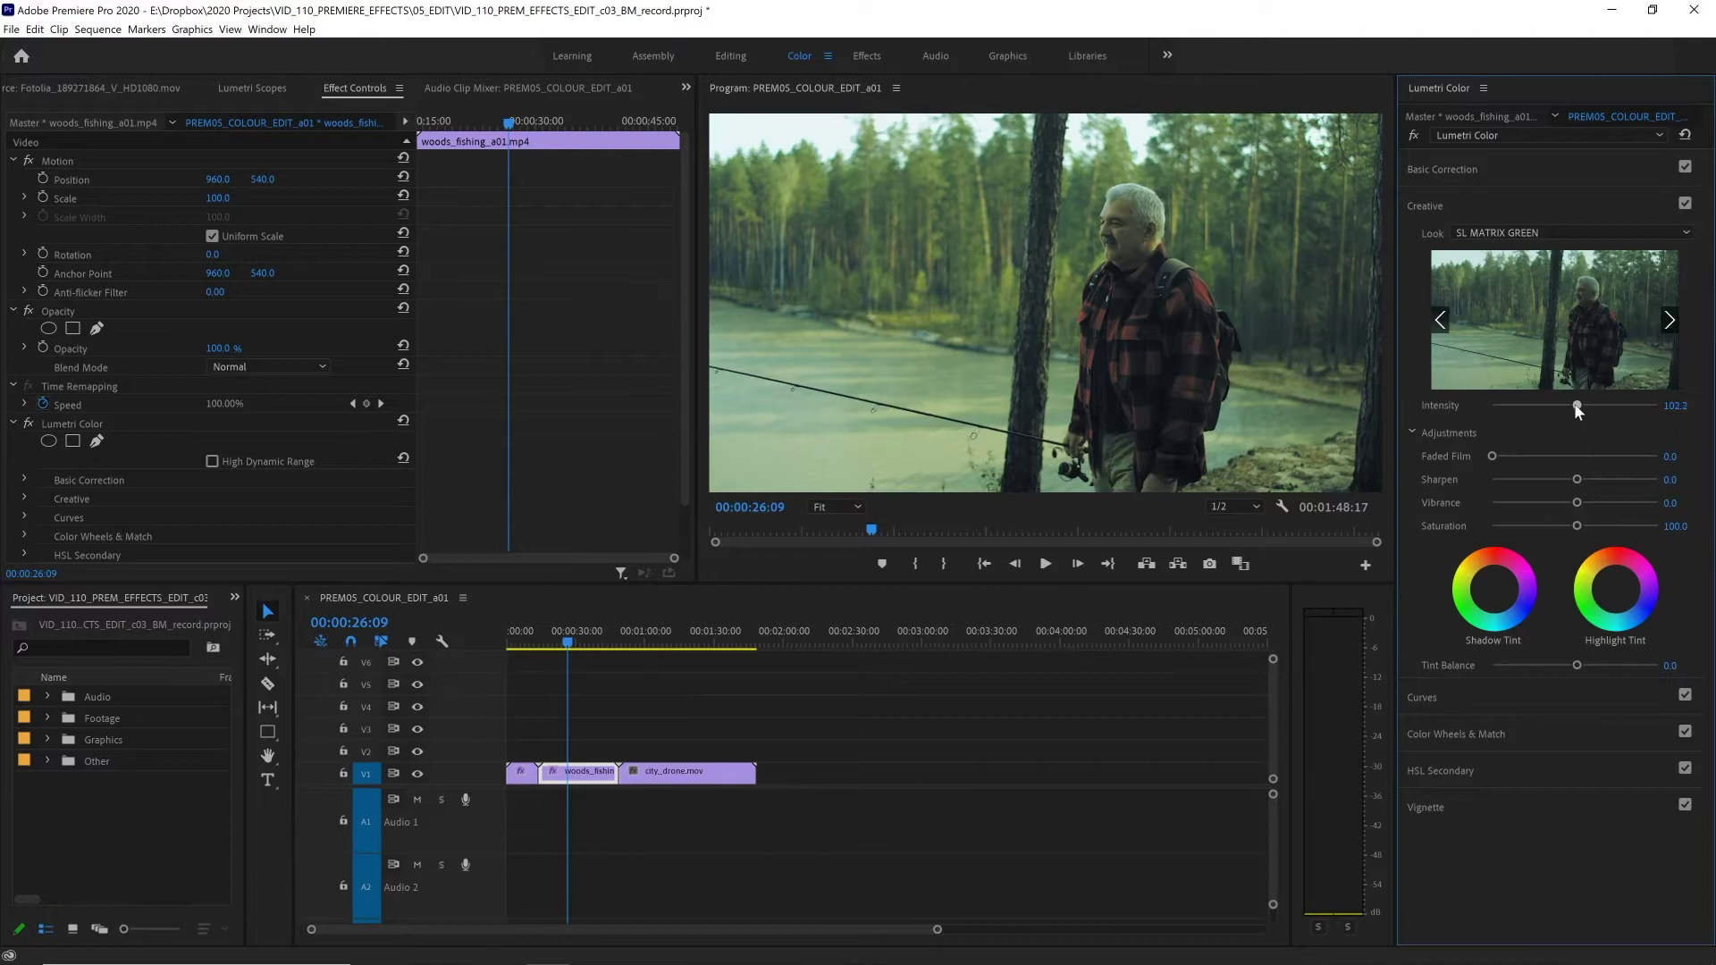
Step: Try look intensity up to 84.9, then set Look to None and Sharpen to 15.1
left_click_drag(1577, 405, 1668, 413)
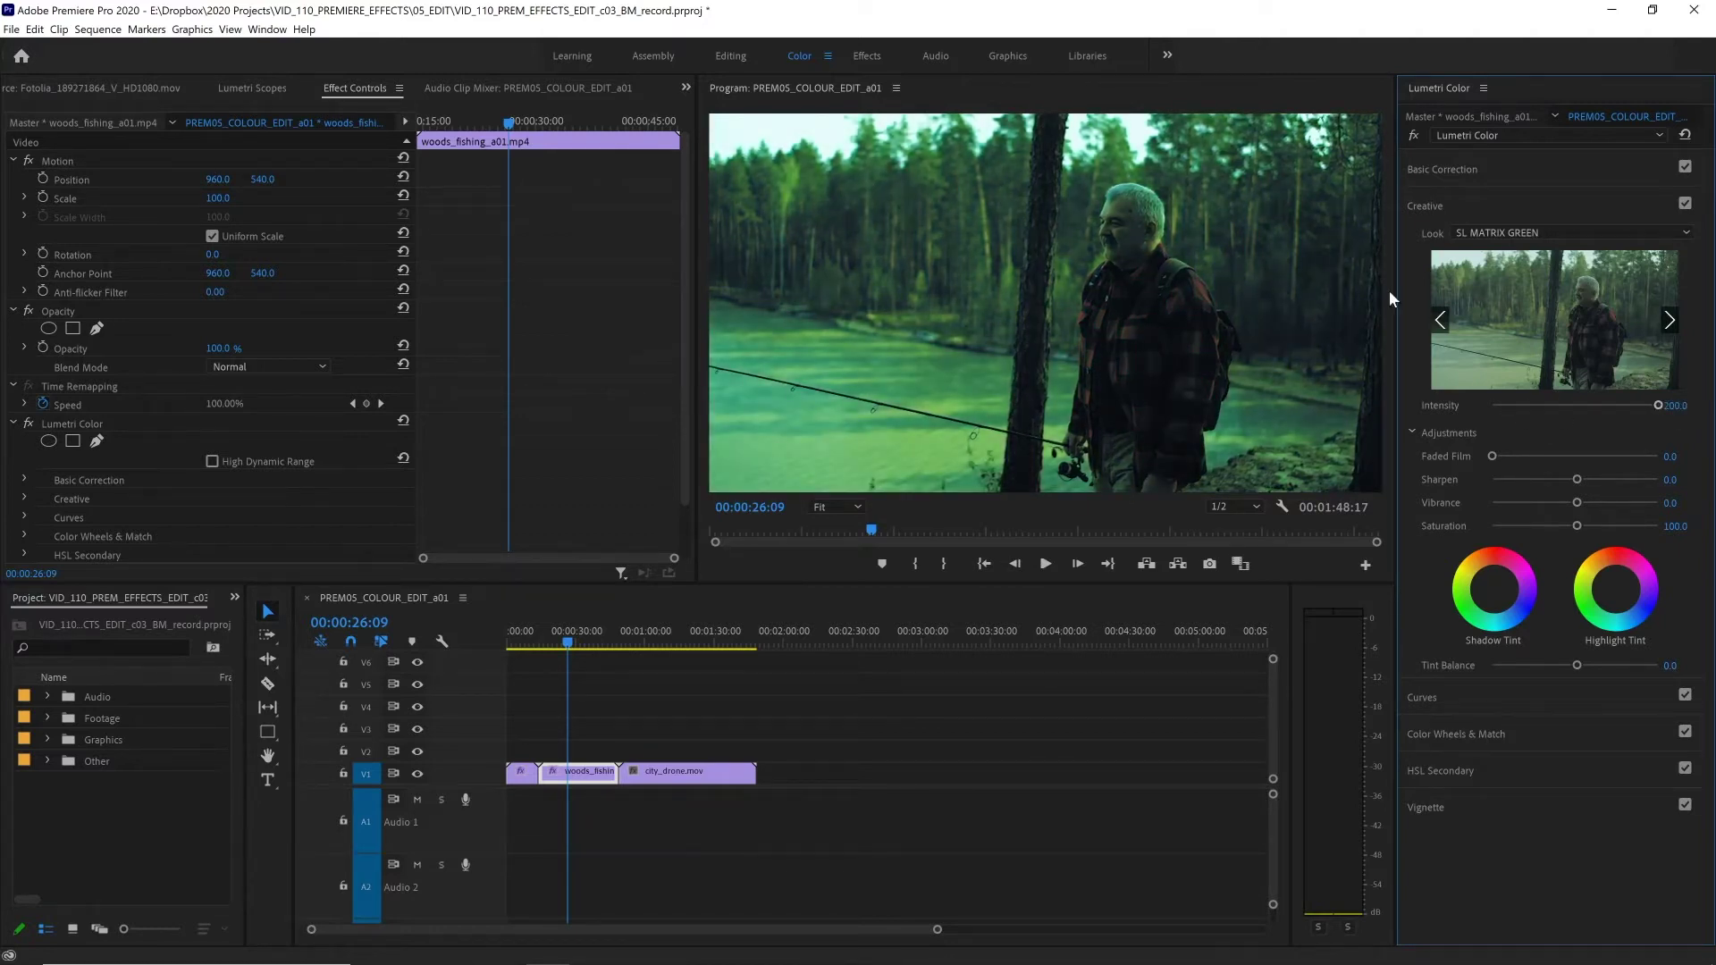
left_click(1563, 405)
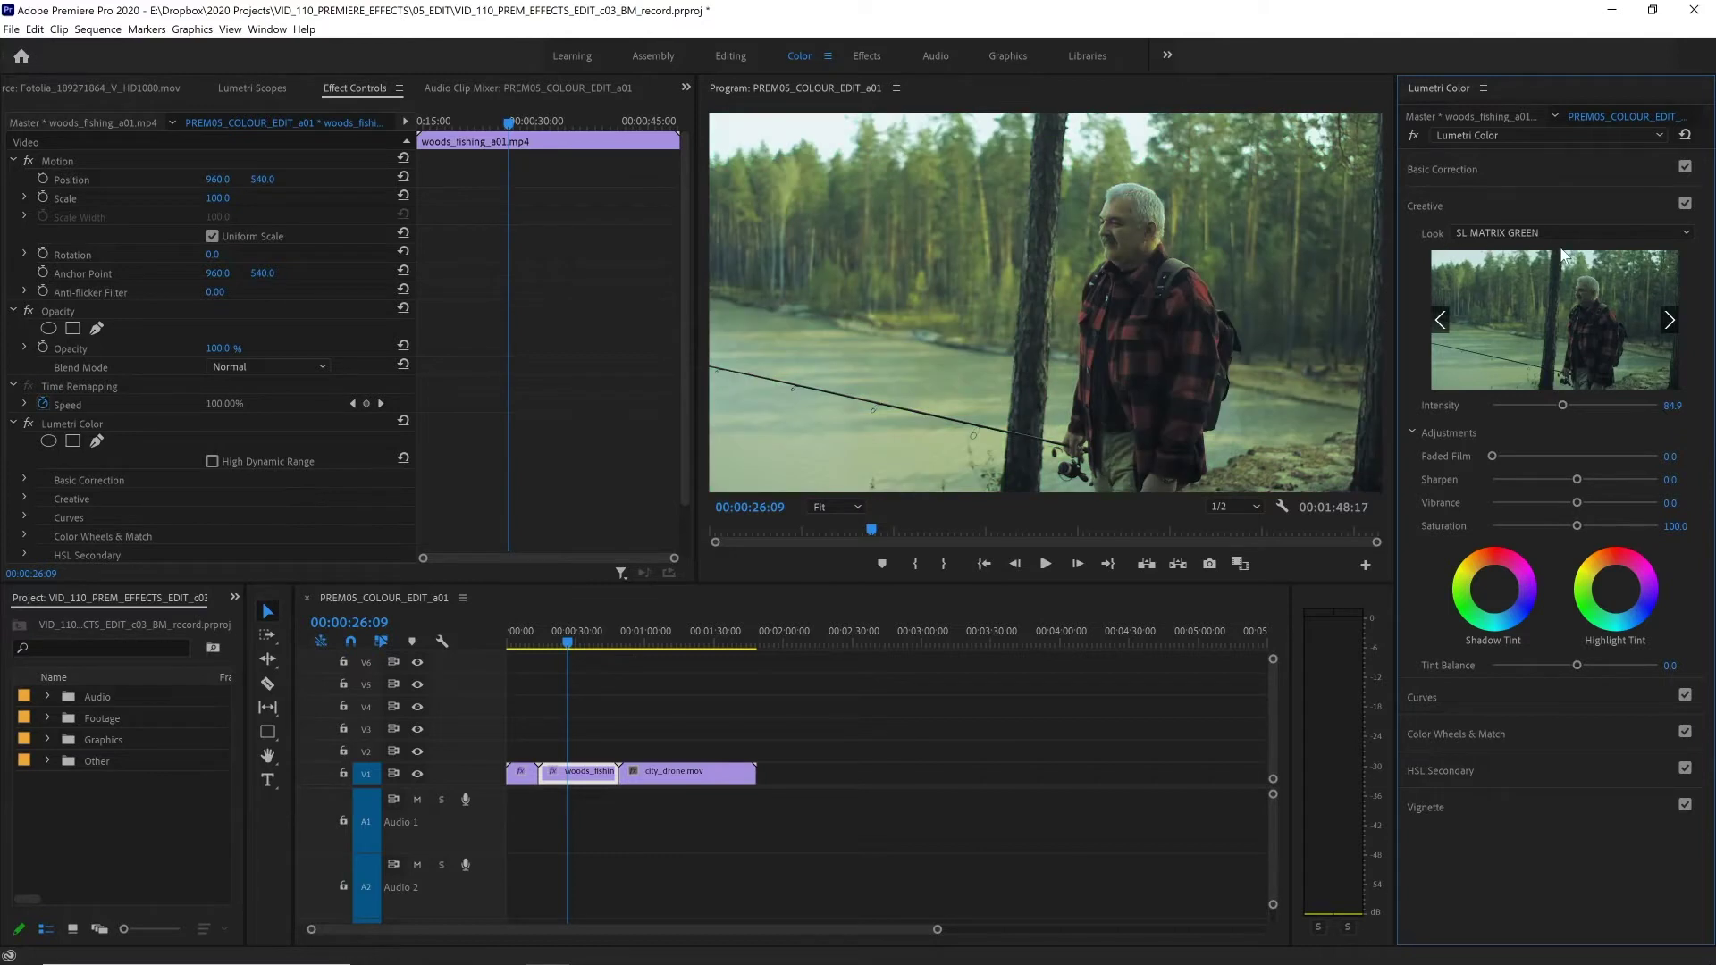
left_click(1601, 233)
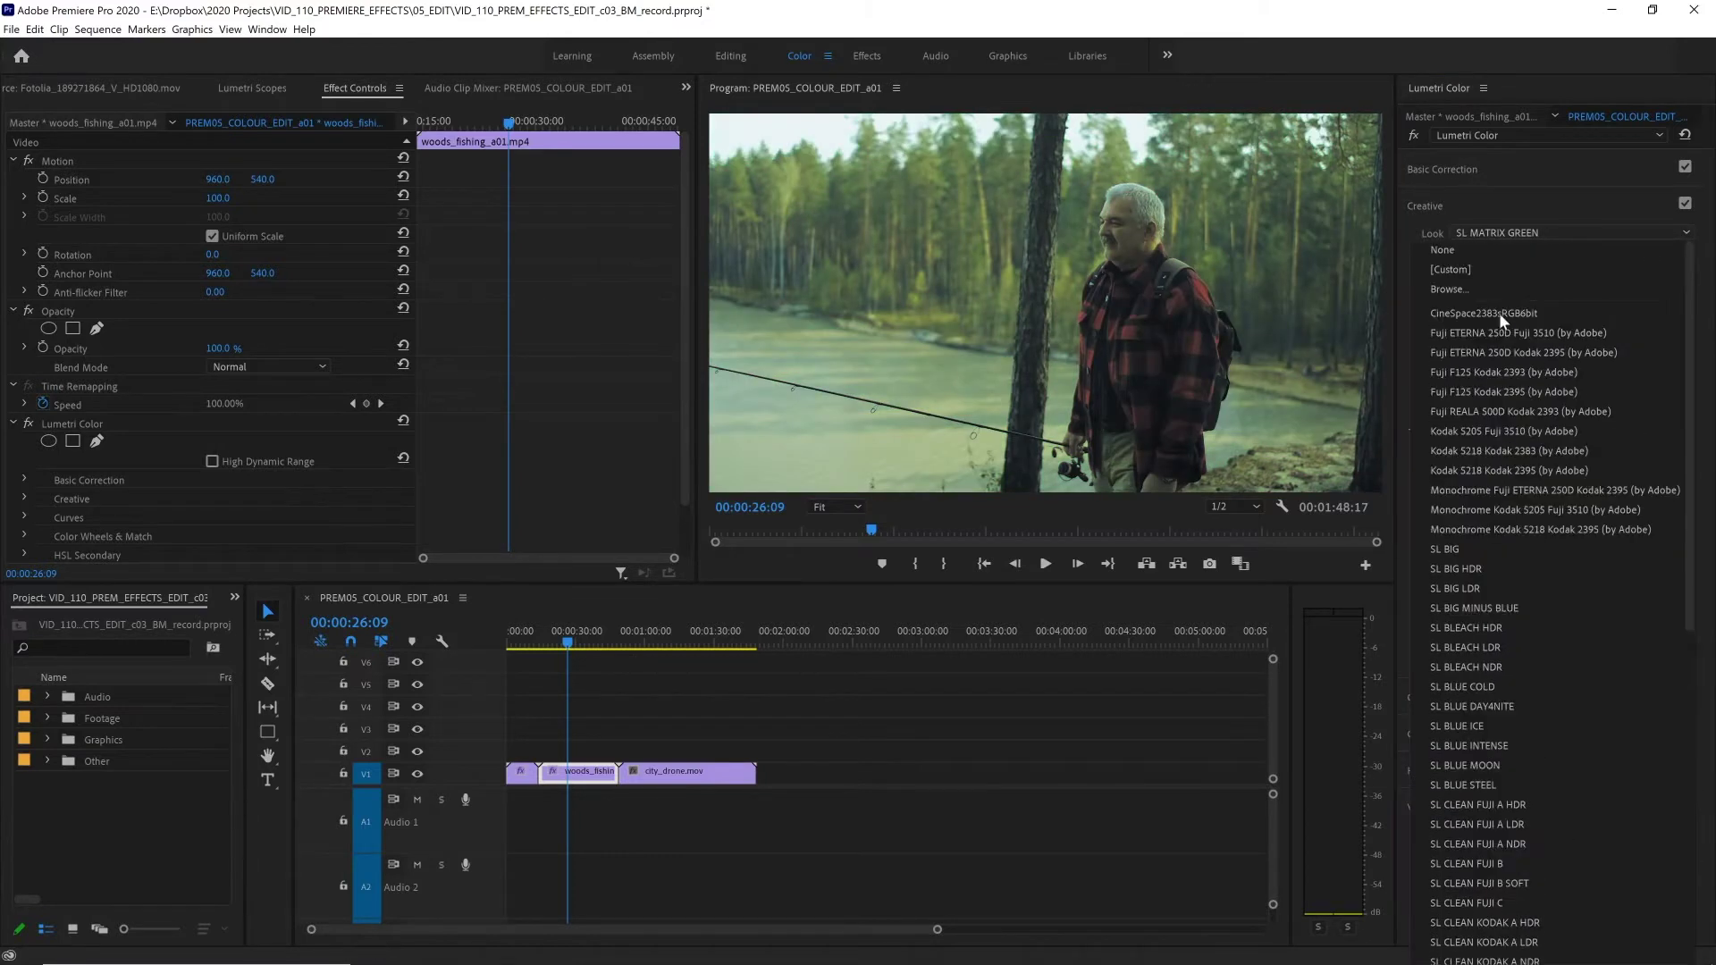
left_click(1450, 249)
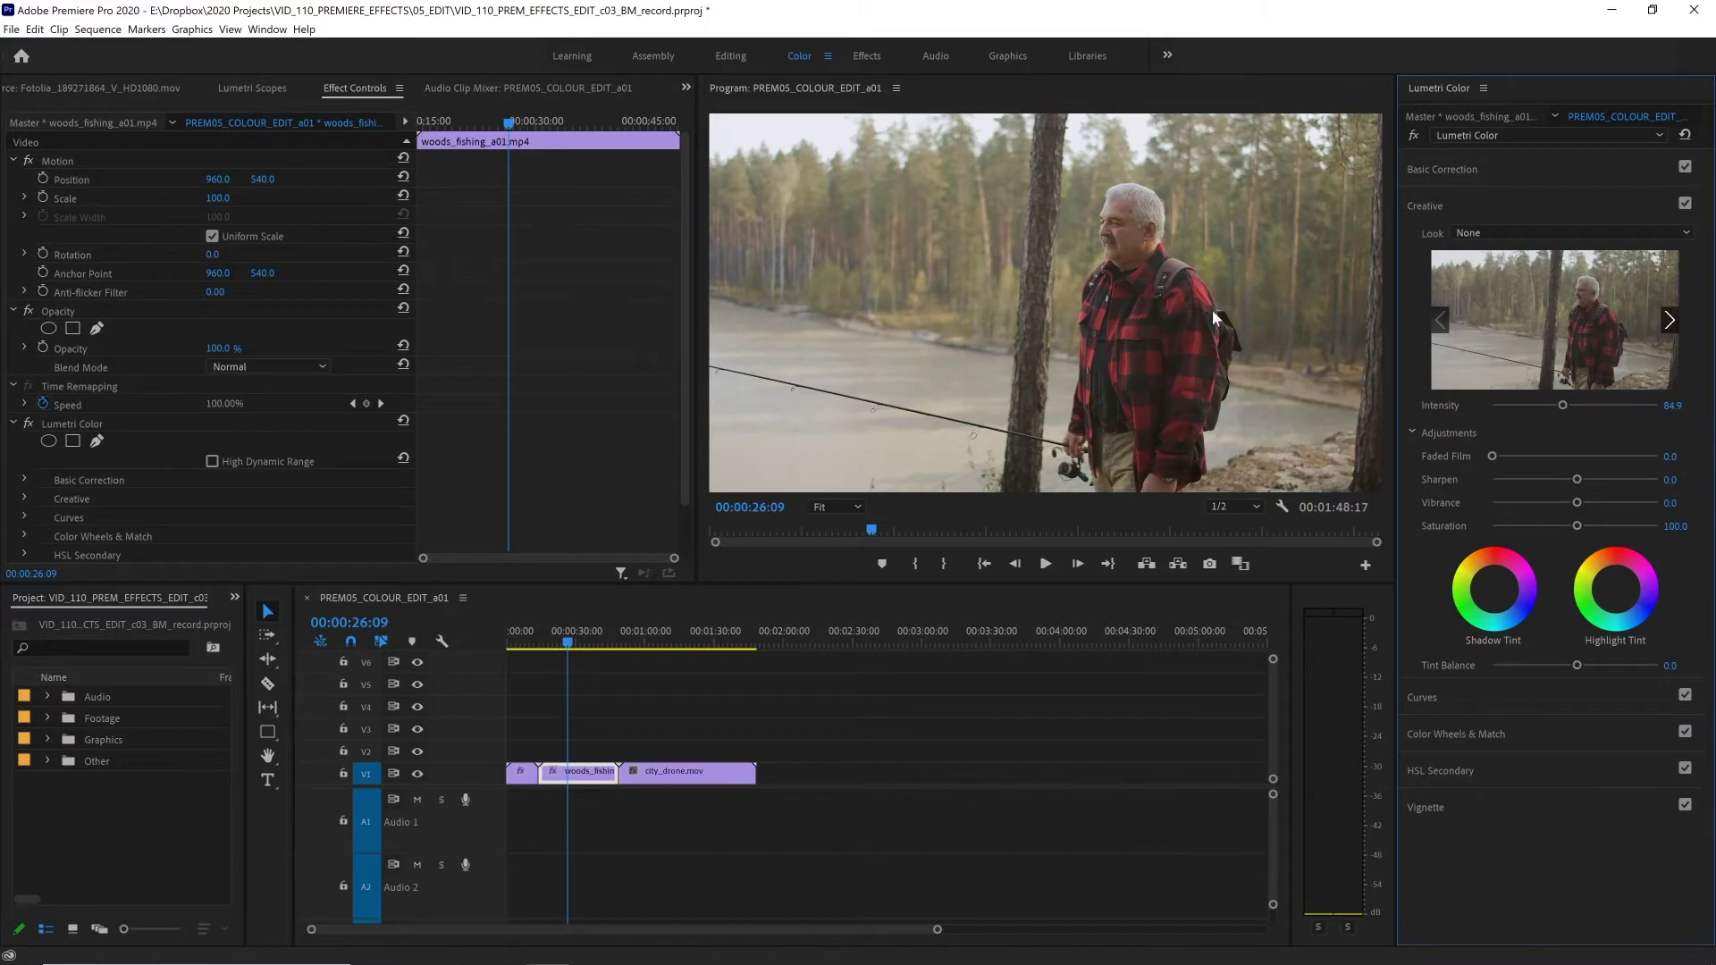
left_click(1183, 341)
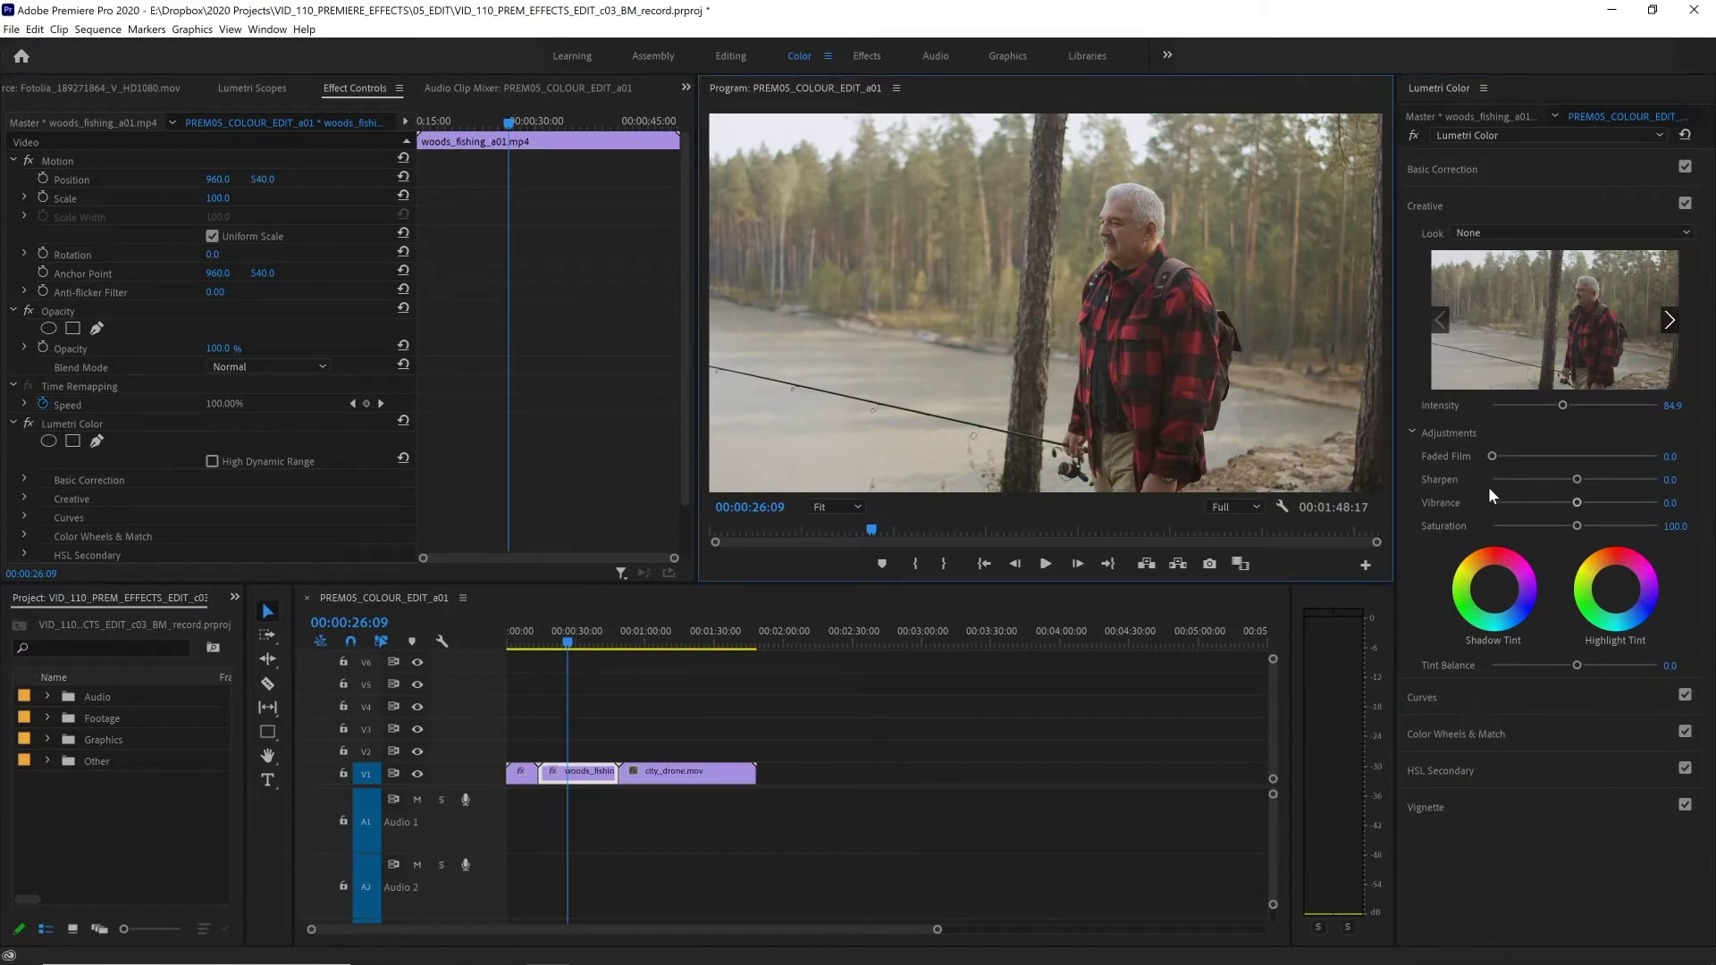
left_click_drag(1578, 479, 1576, 439)
Step: Shape the RGB master curve into a gentle S, then try a red-channel curve and reset it flat
left_click(1426, 697)
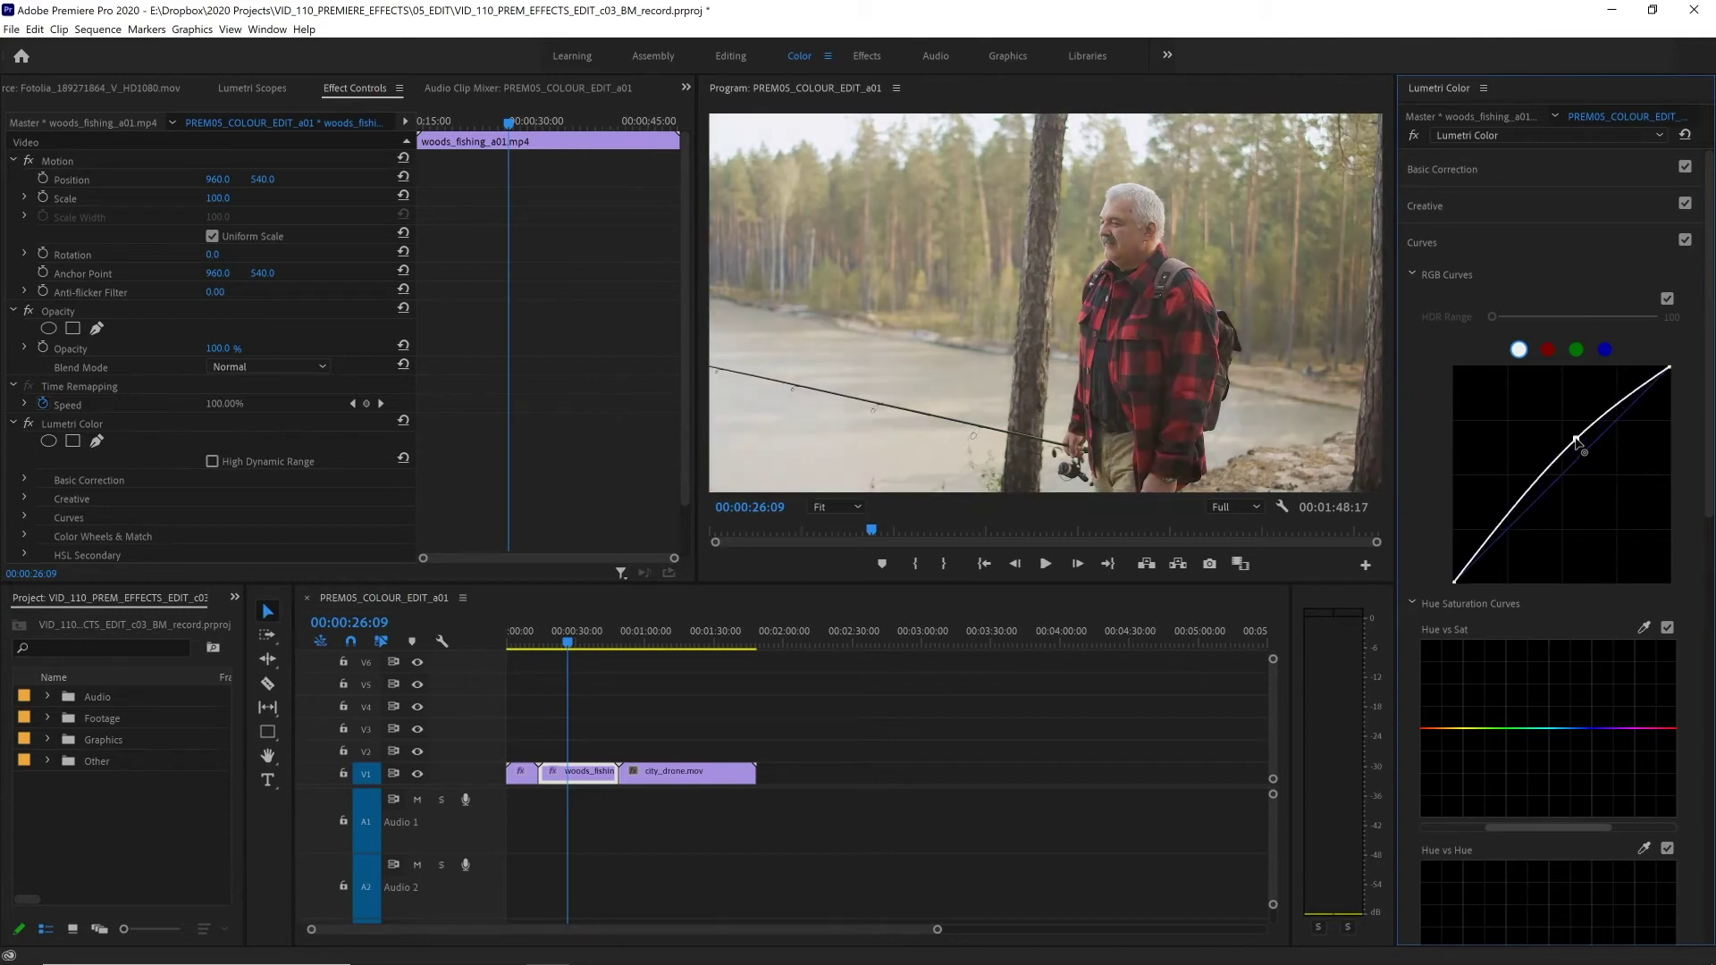
mouse_move(1531, 517)
left_mouse_down()
mouse_move(1534, 535)
mouse_move(1538, 520)
mouse_move(1517, 533)
left_mouse_up()
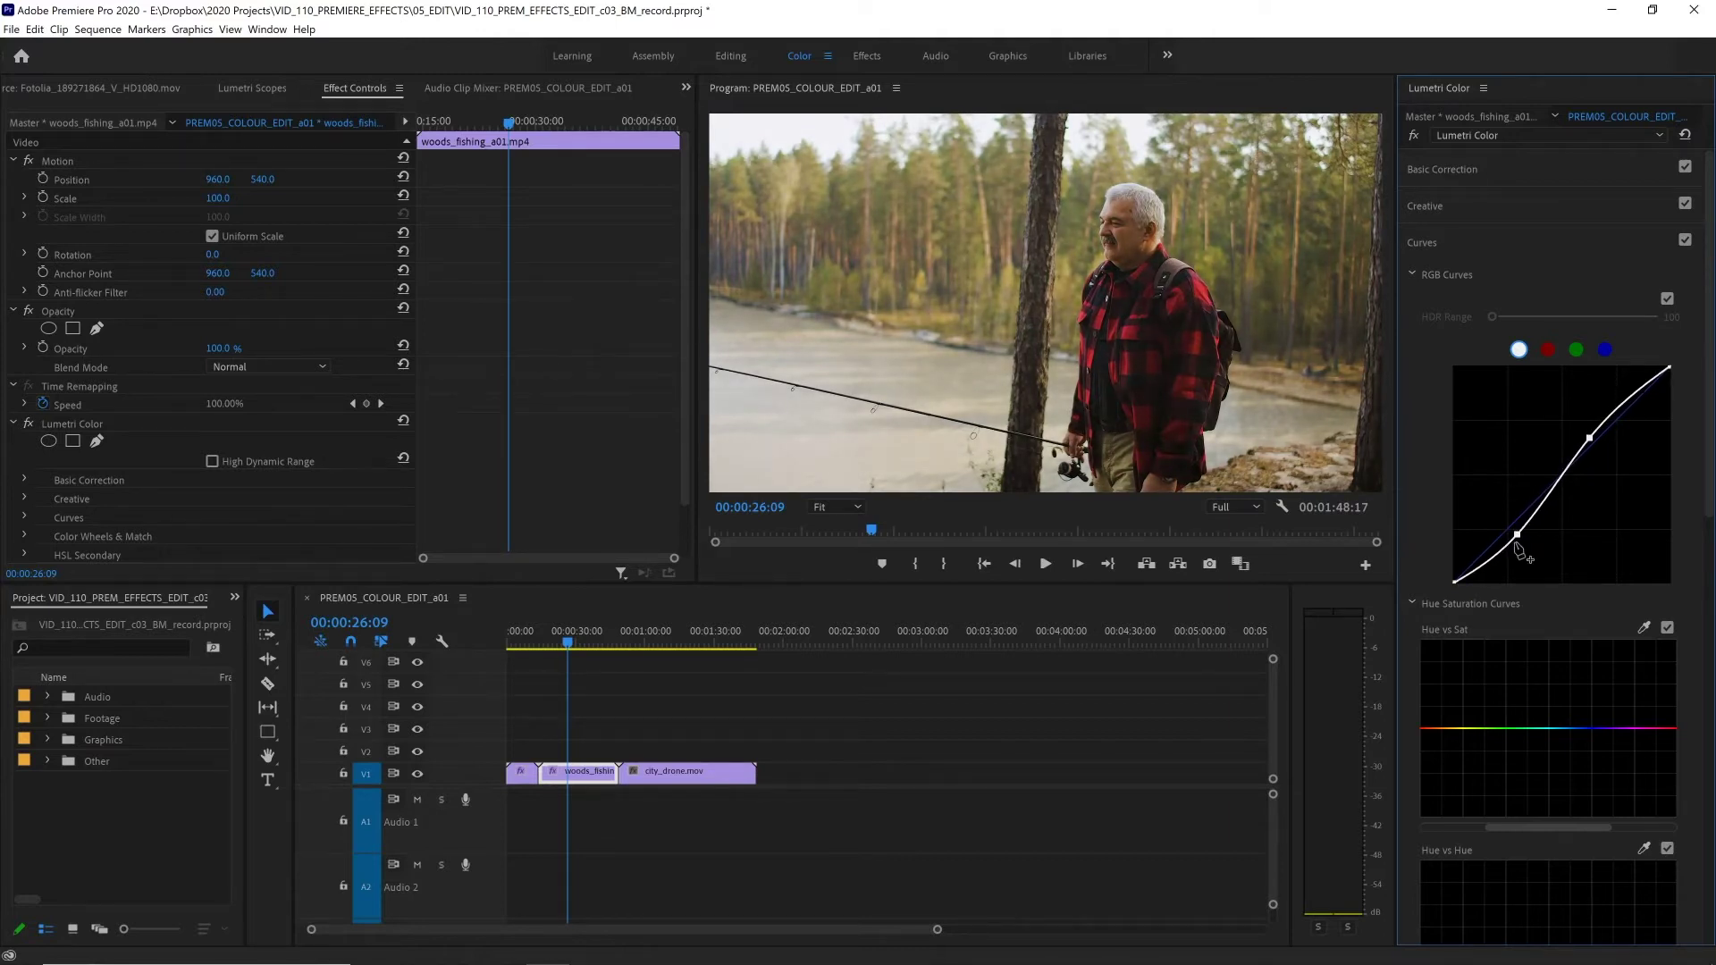
left_click(1548, 349)
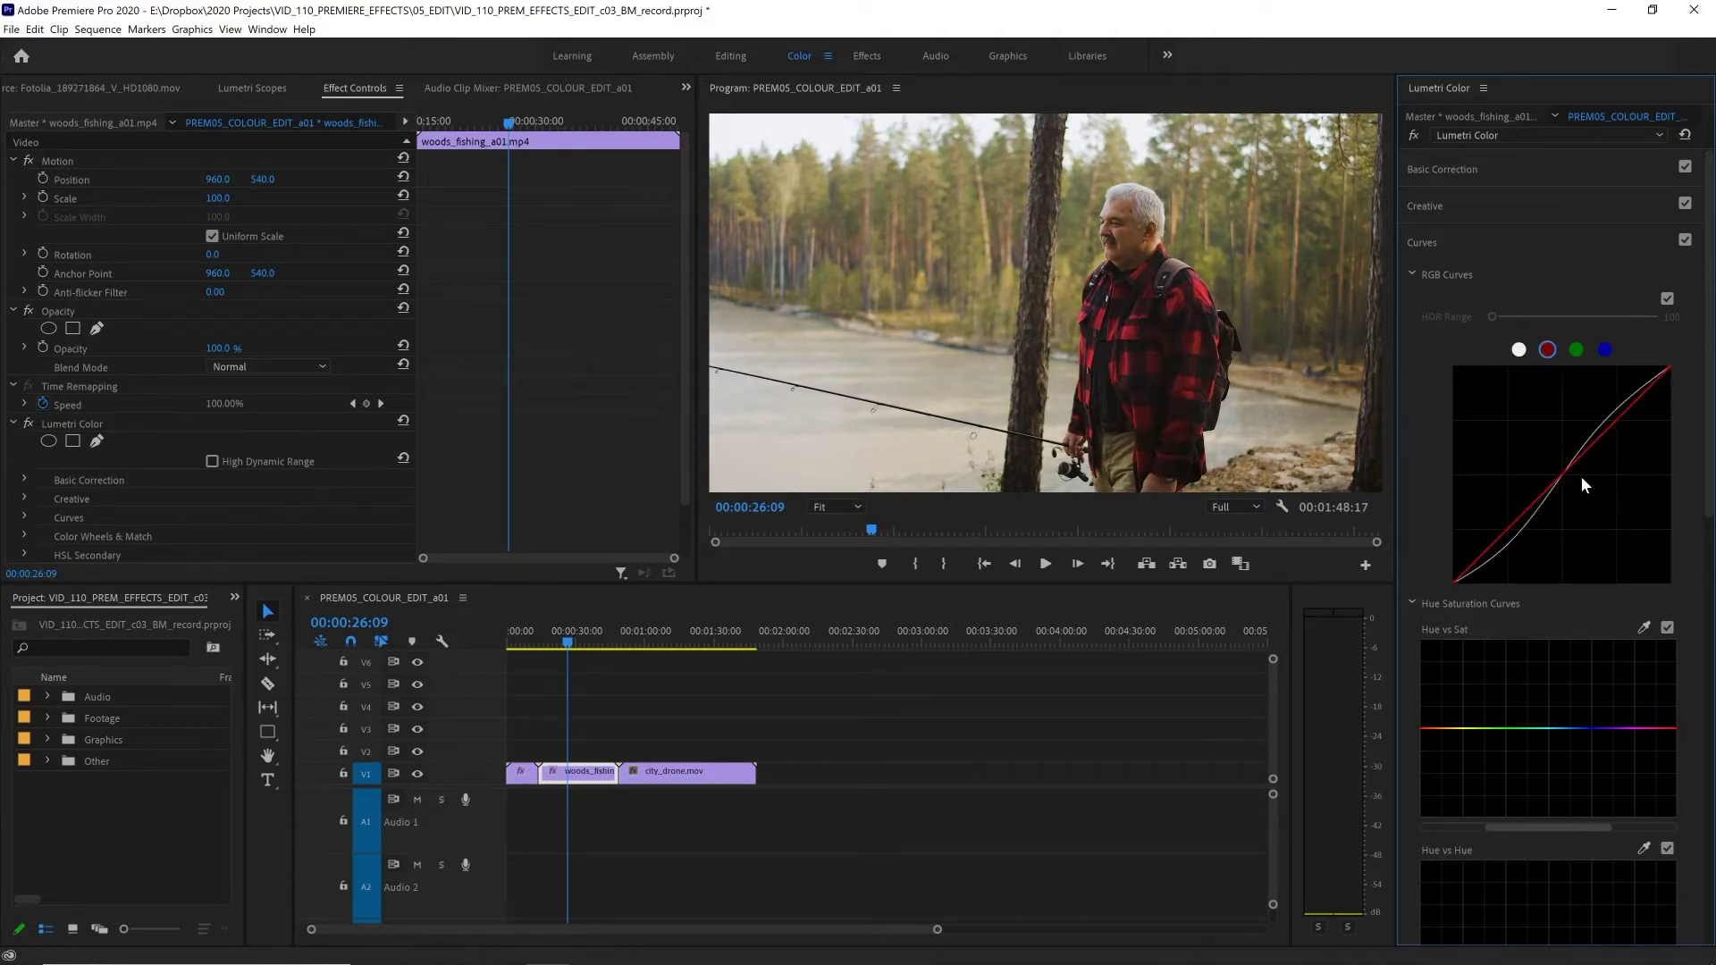
left_click_drag(1565, 474, 1613, 390)
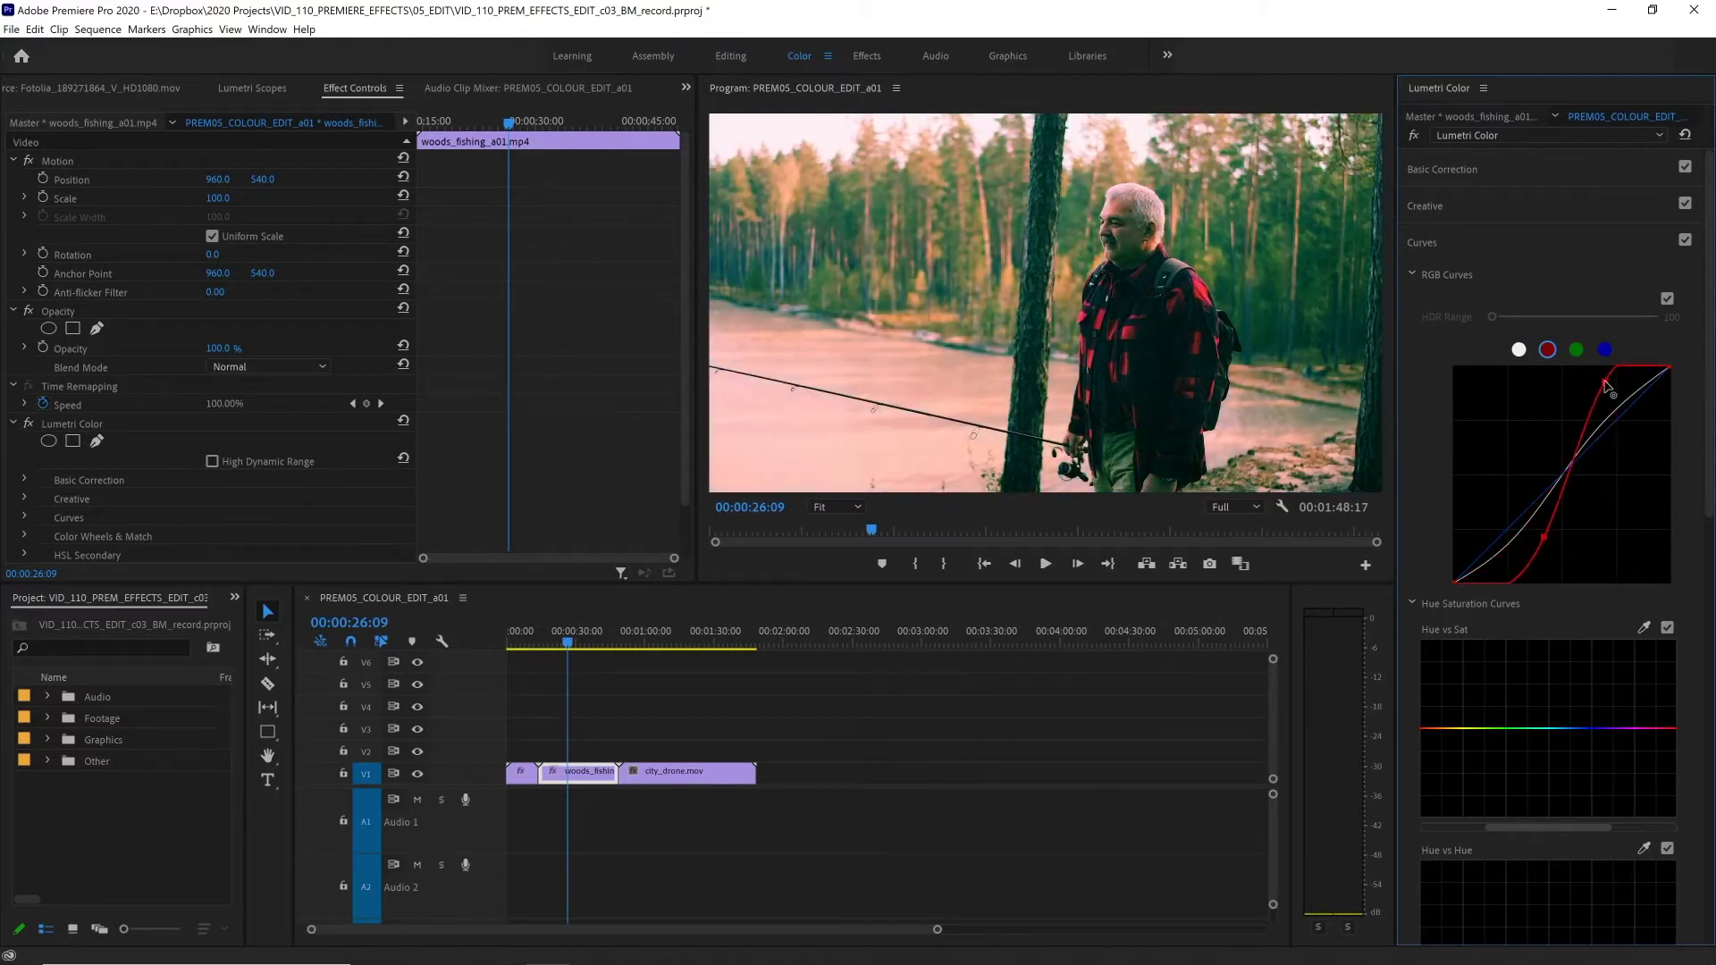
left_click_drag(1553, 514, 1539, 529)
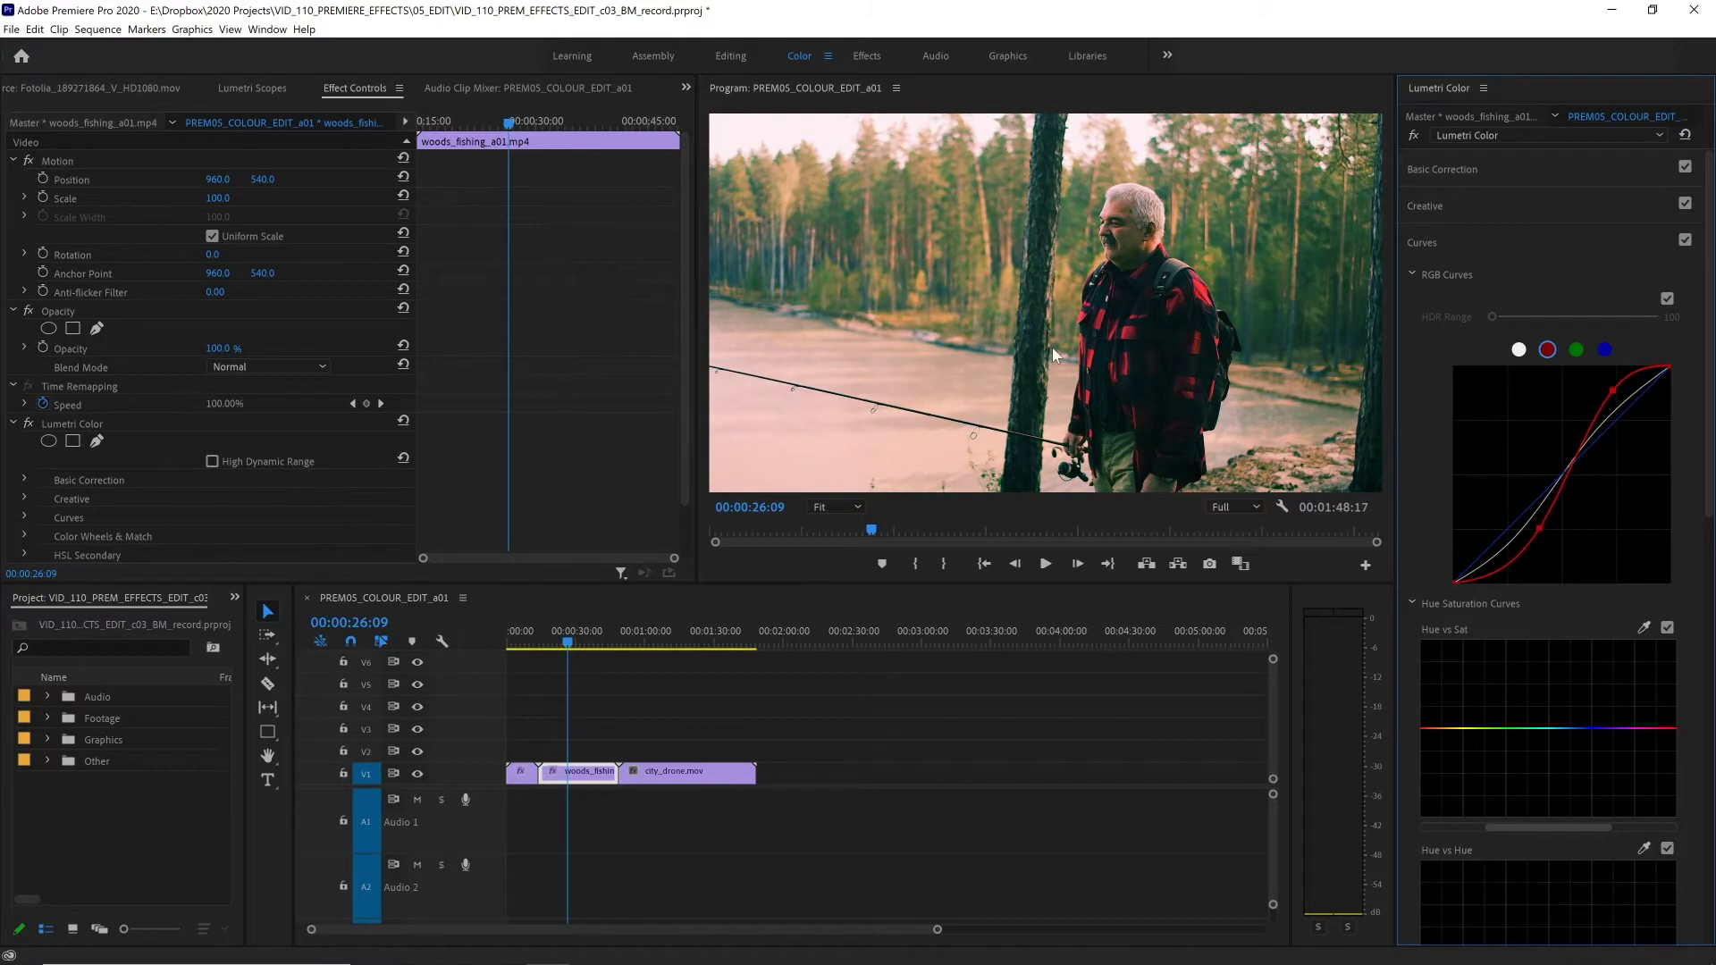
double_click(1541, 528)
scroll(1541, 525, "down", 2)
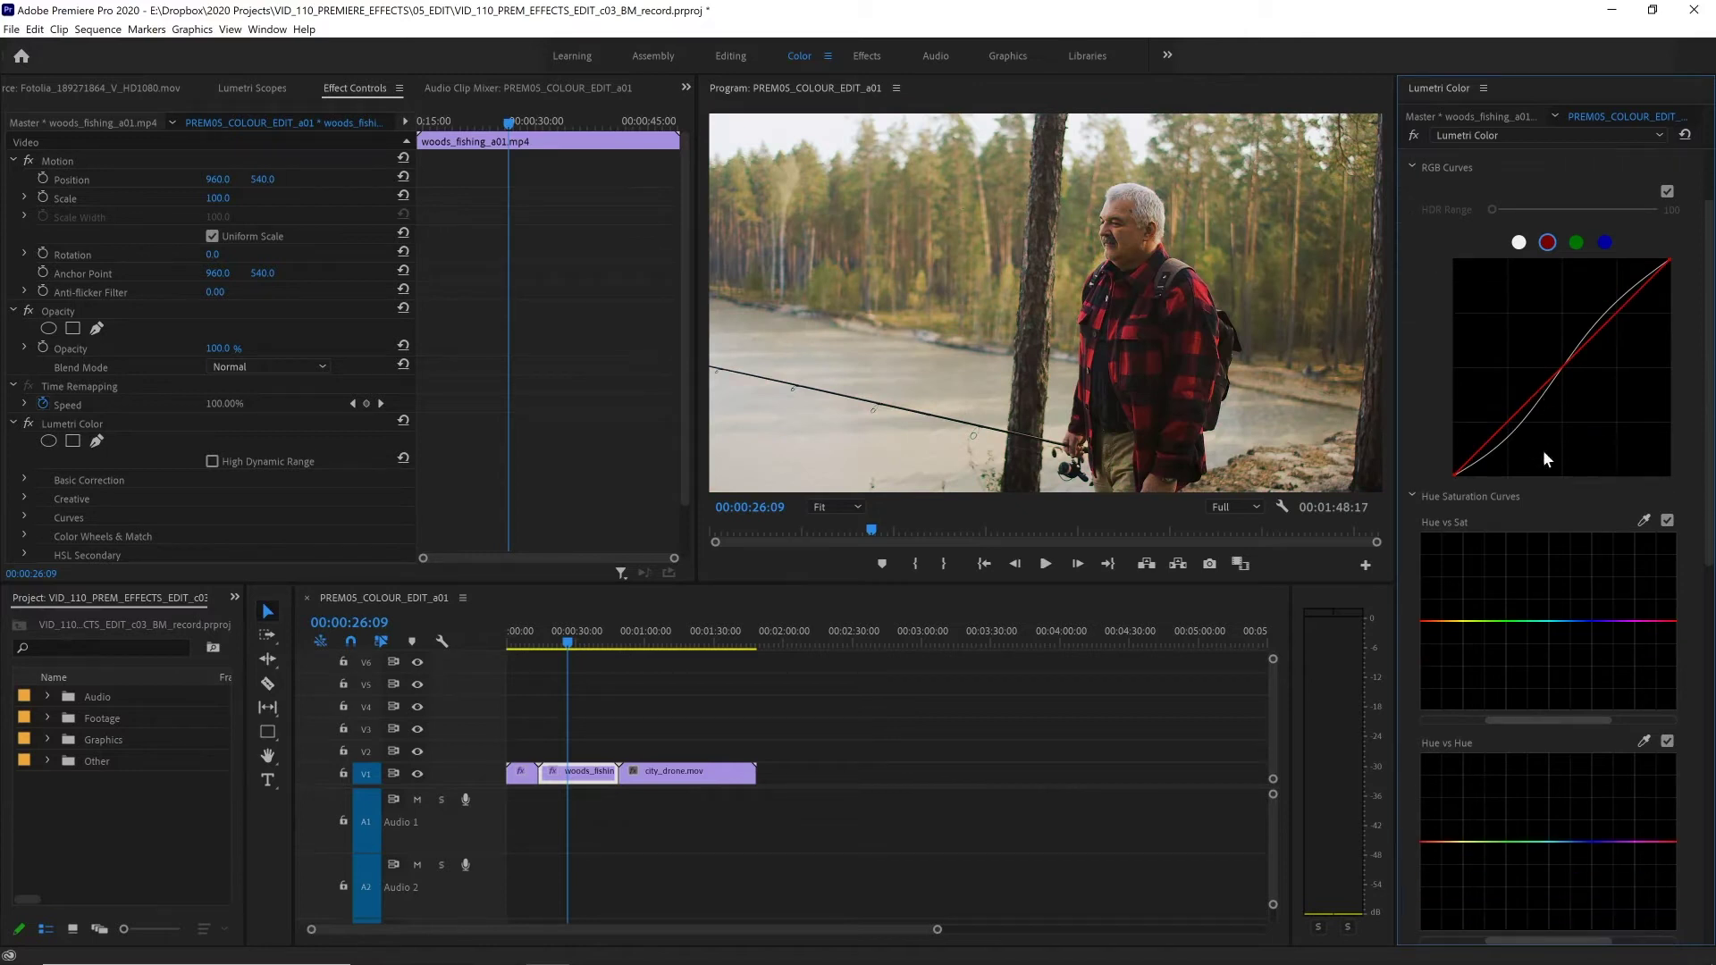
scroll(1550, 582, "down", 1)
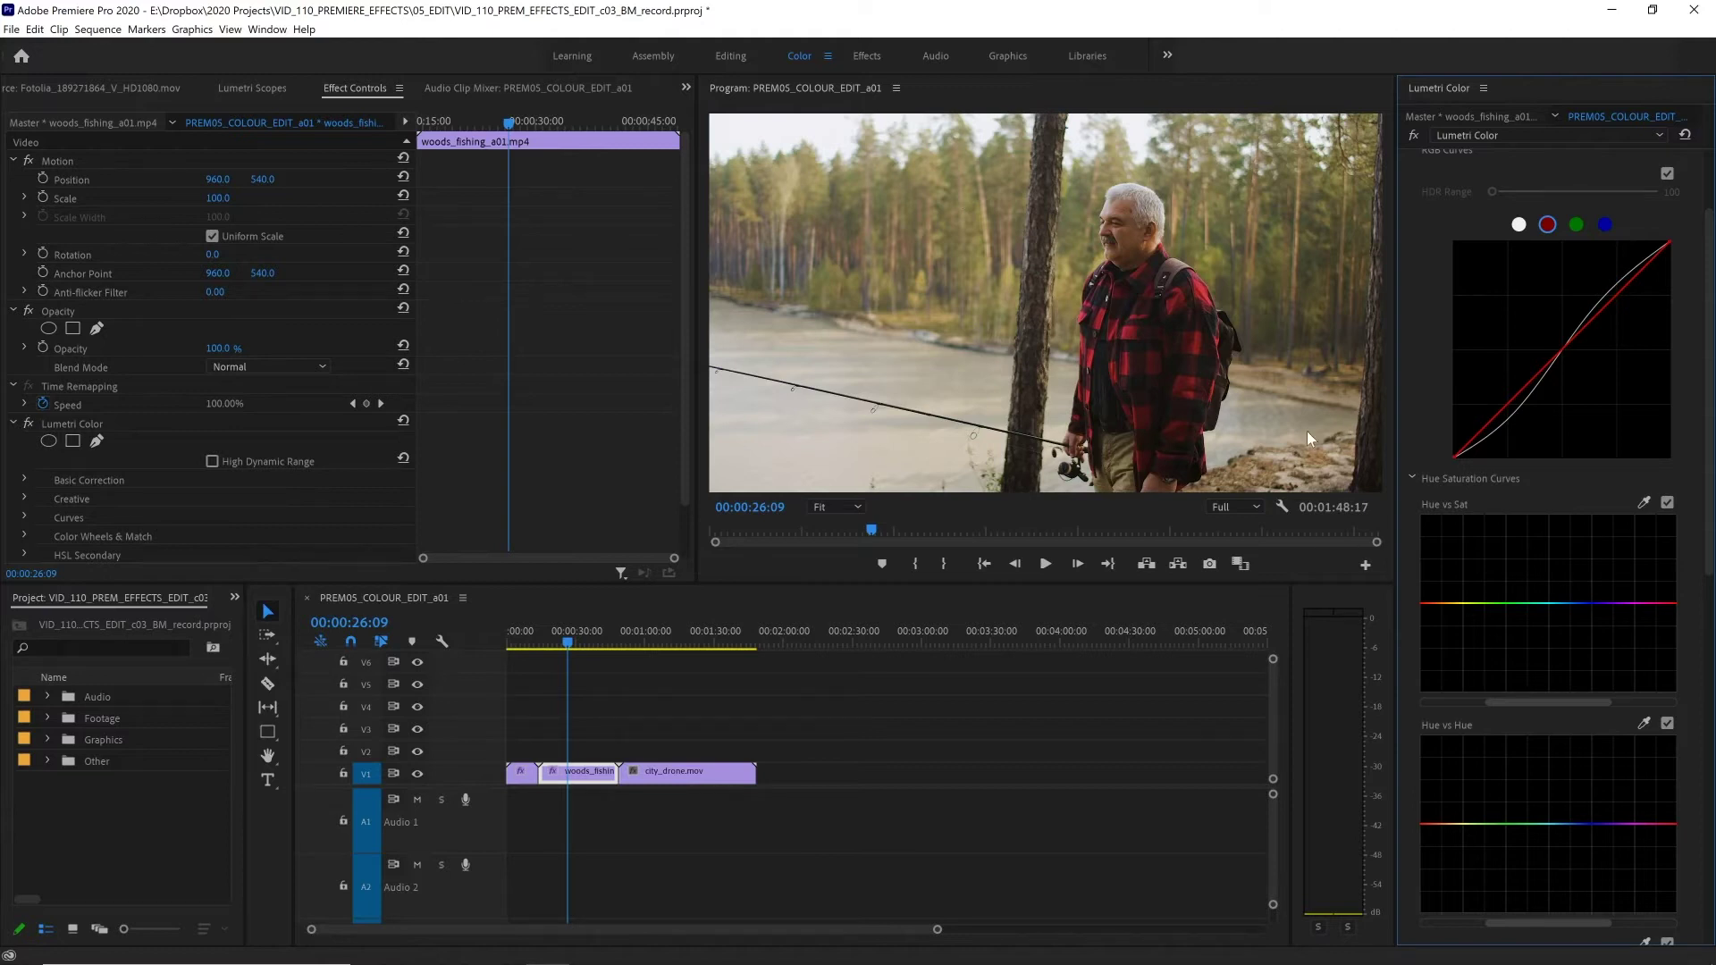
Step: Sample the red jacket in Hue vs Sat, pull down all other hues, and play back the result
left_click(1643, 502)
left_click(1130, 331)
left_click_drag(1539, 701, 1646, 698)
left_click(1525, 602)
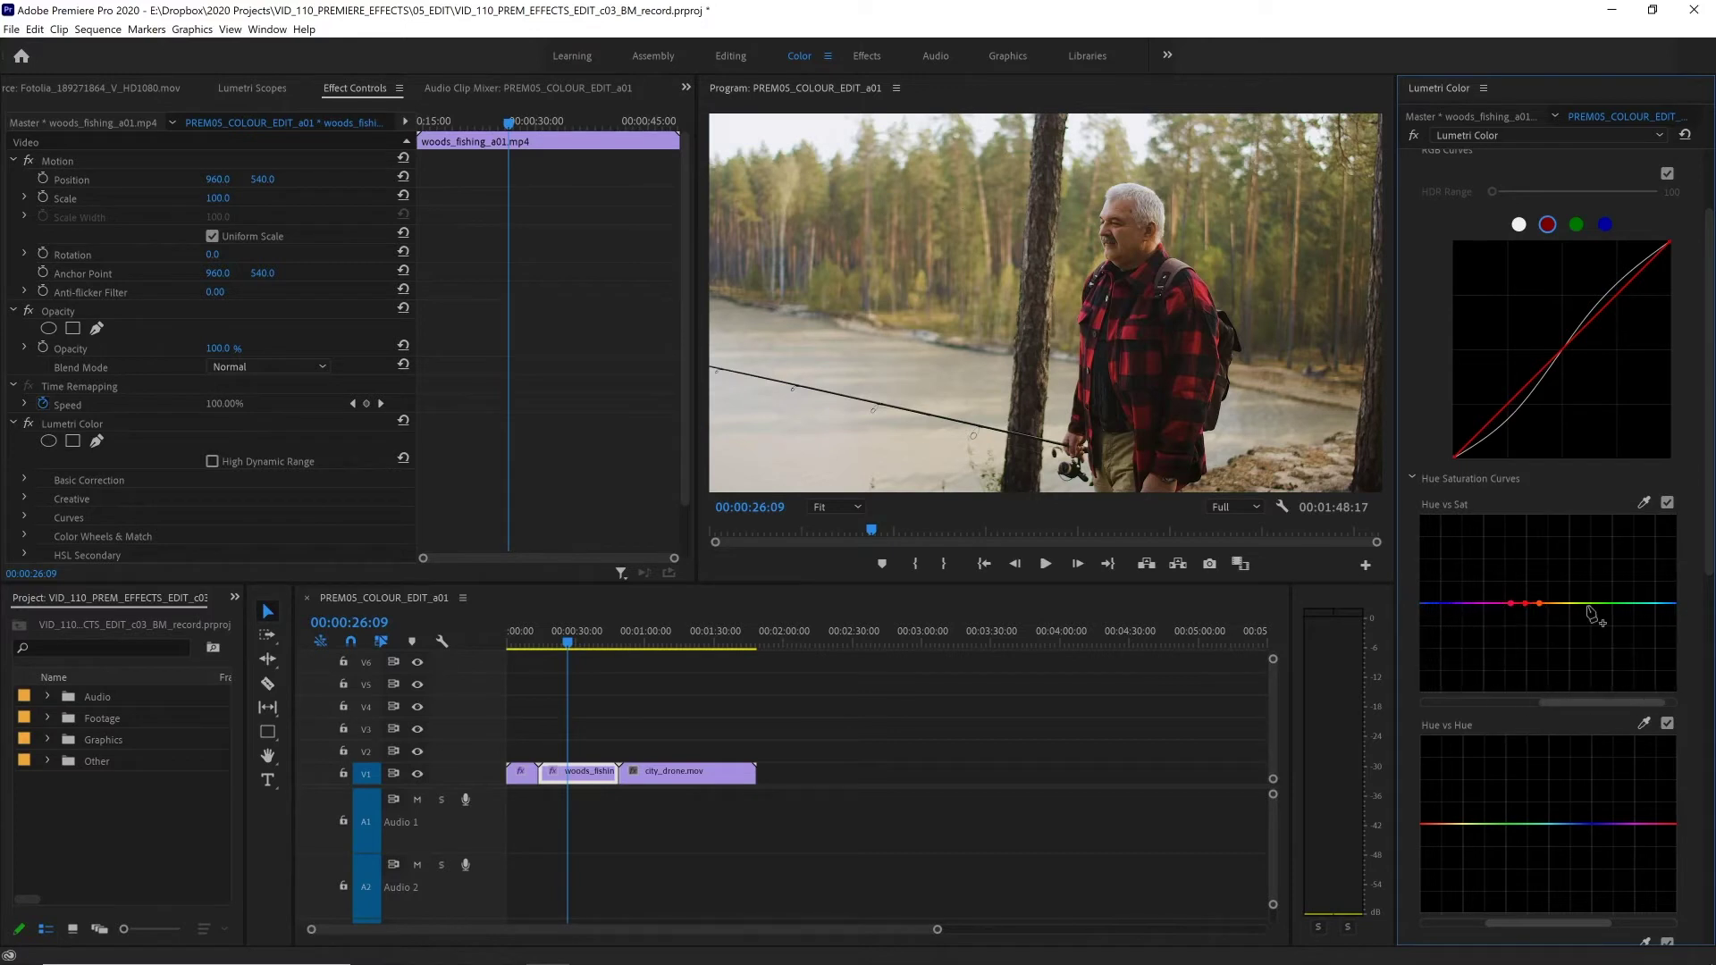
left_click_drag(1541, 607, 1507, 689)
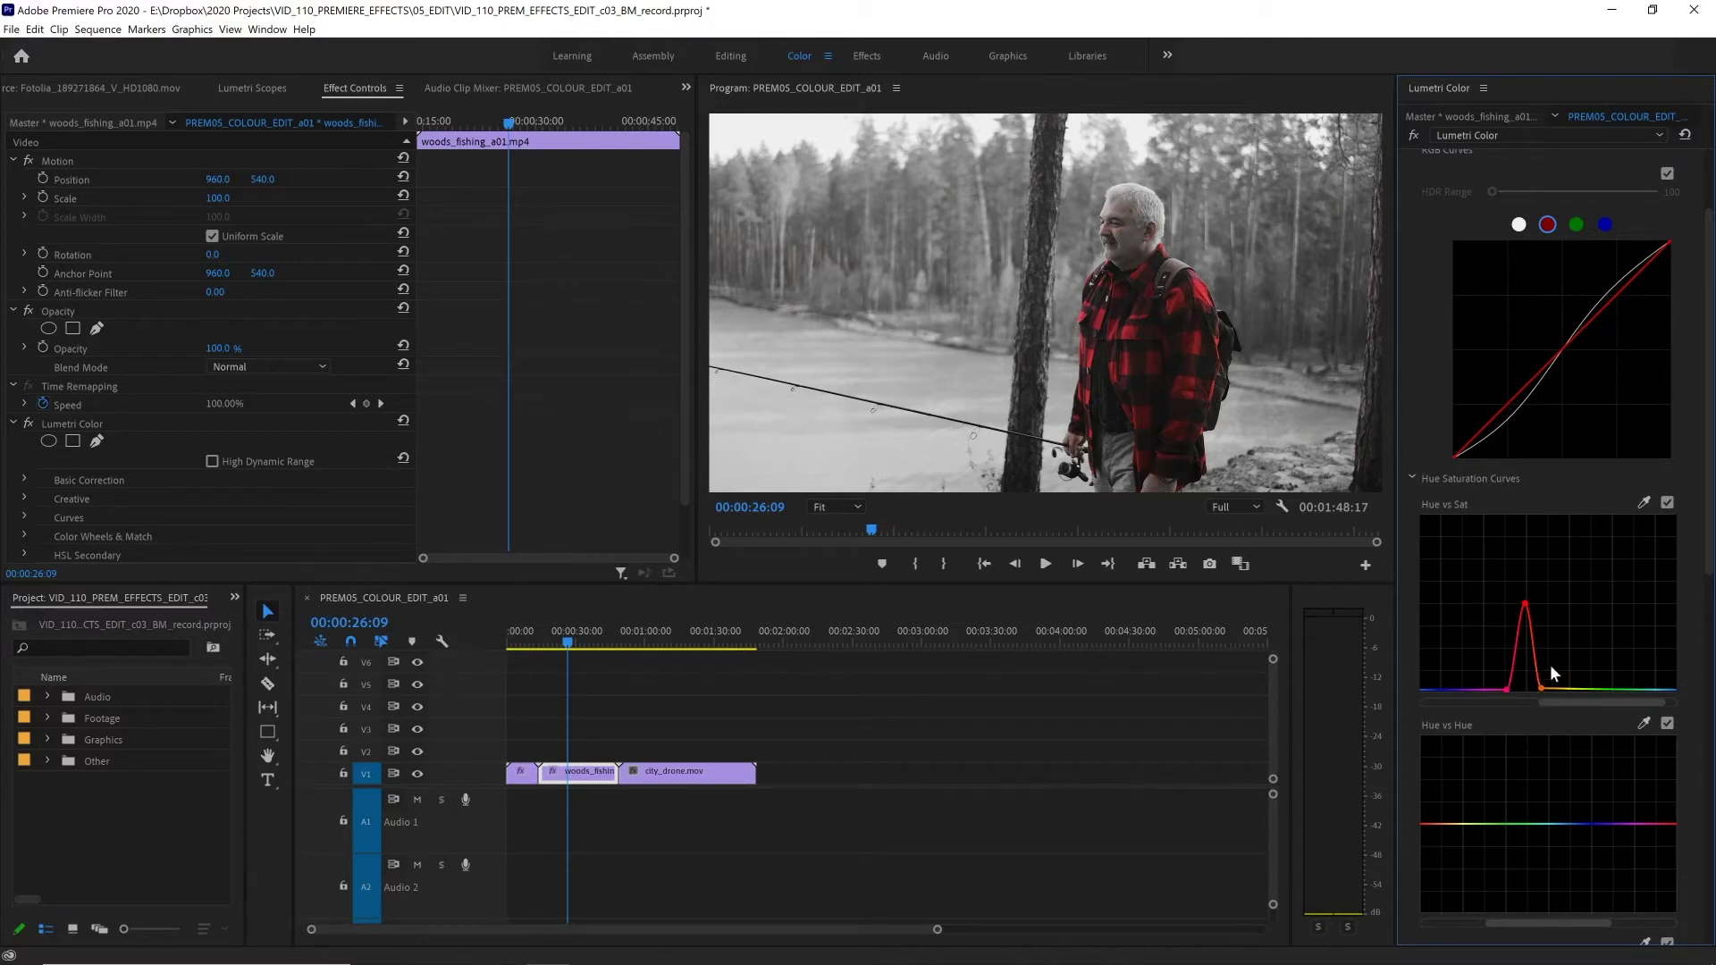
left_click_drag(1542, 691, 1534, 689)
left_click(569, 651)
key("space")
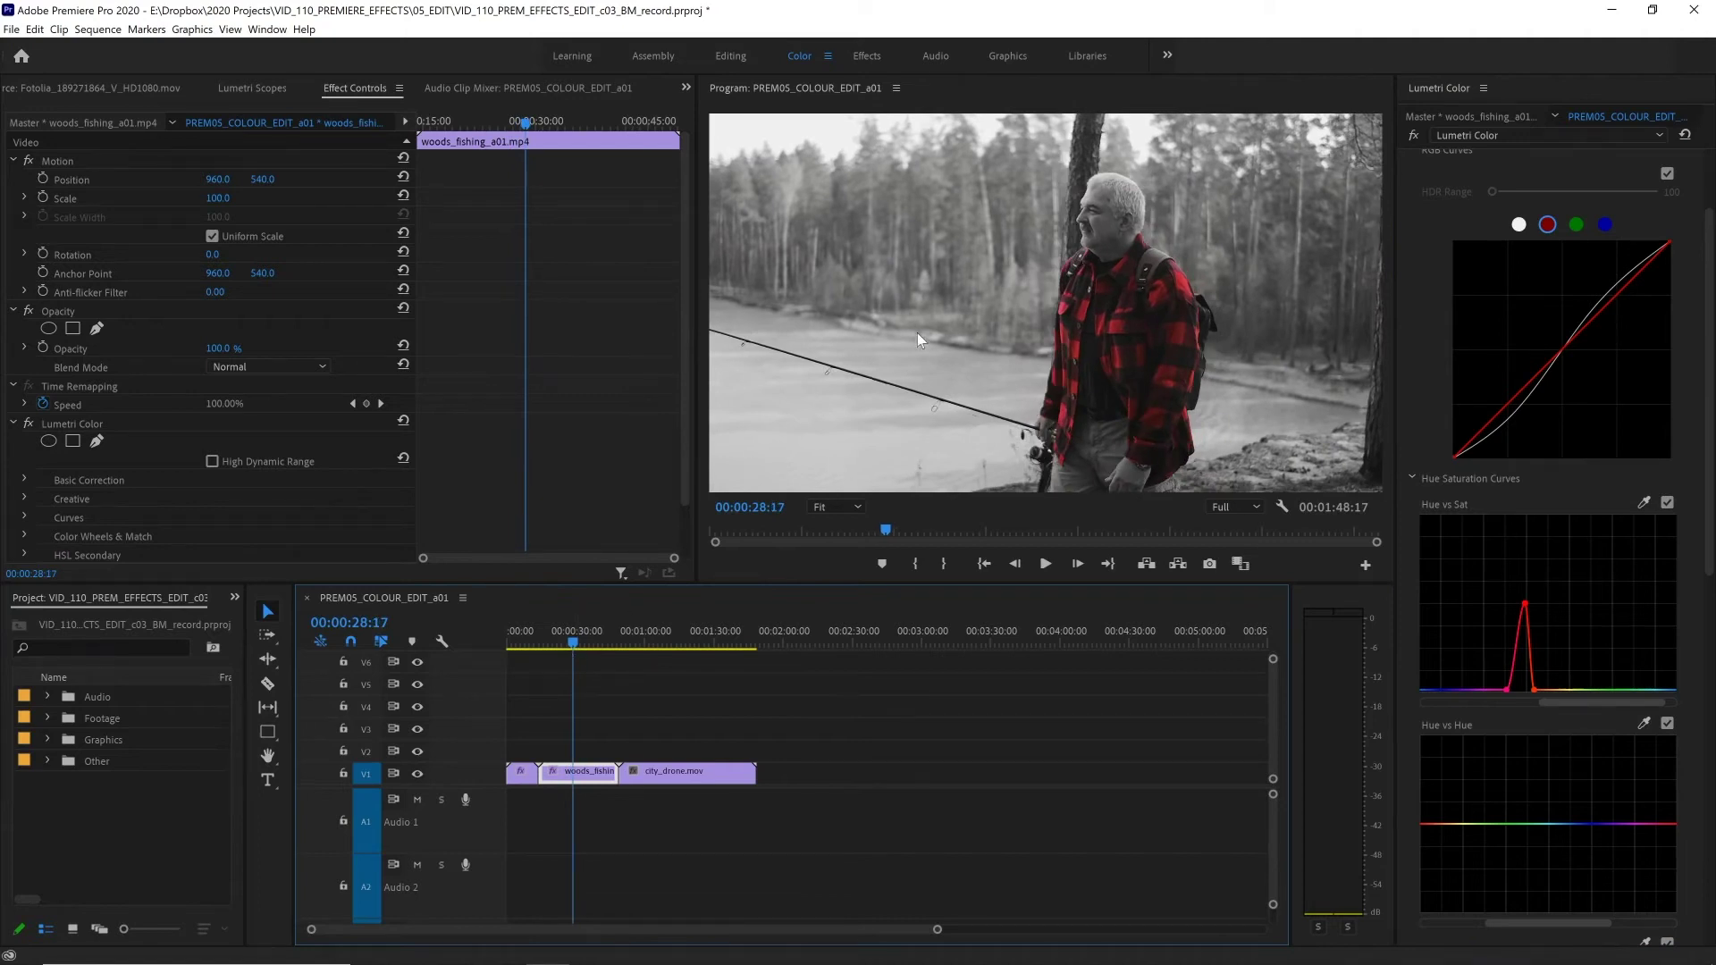
Step: Reset Hue vs Sat, sample the red jacket in Hue vs Hue and shift it yellow-green
double_click(1531, 626)
scroll(1573, 762, "down", 1)
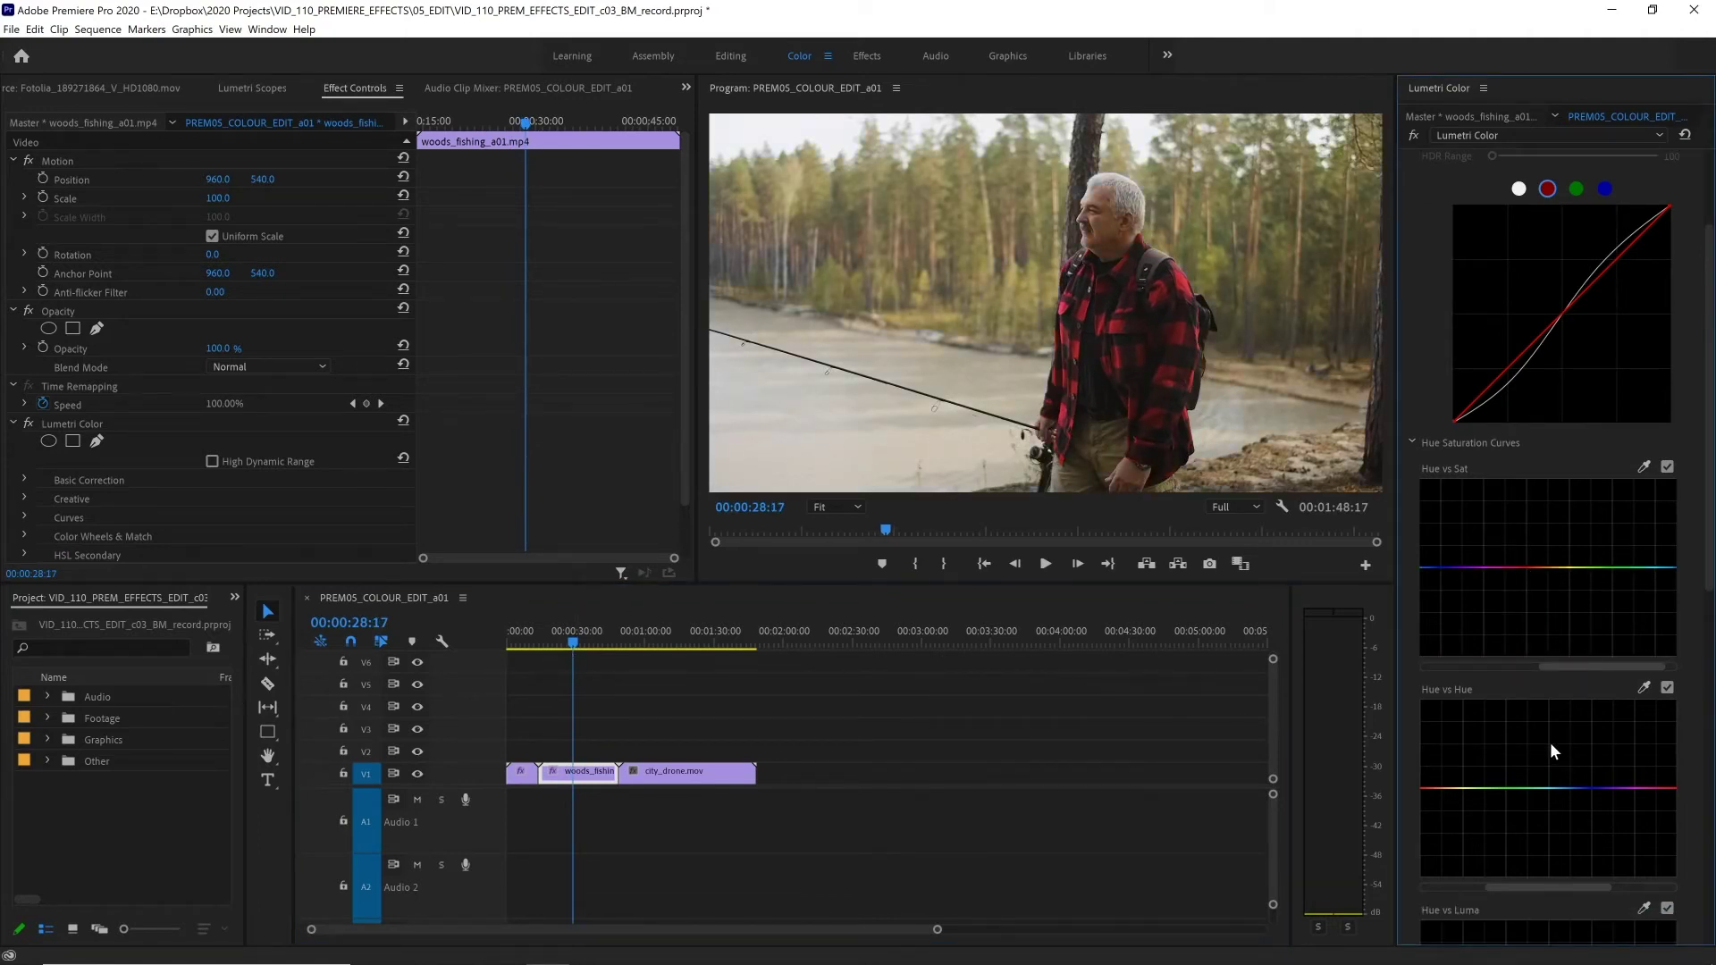
left_click(1644, 688)
left_click(1117, 324)
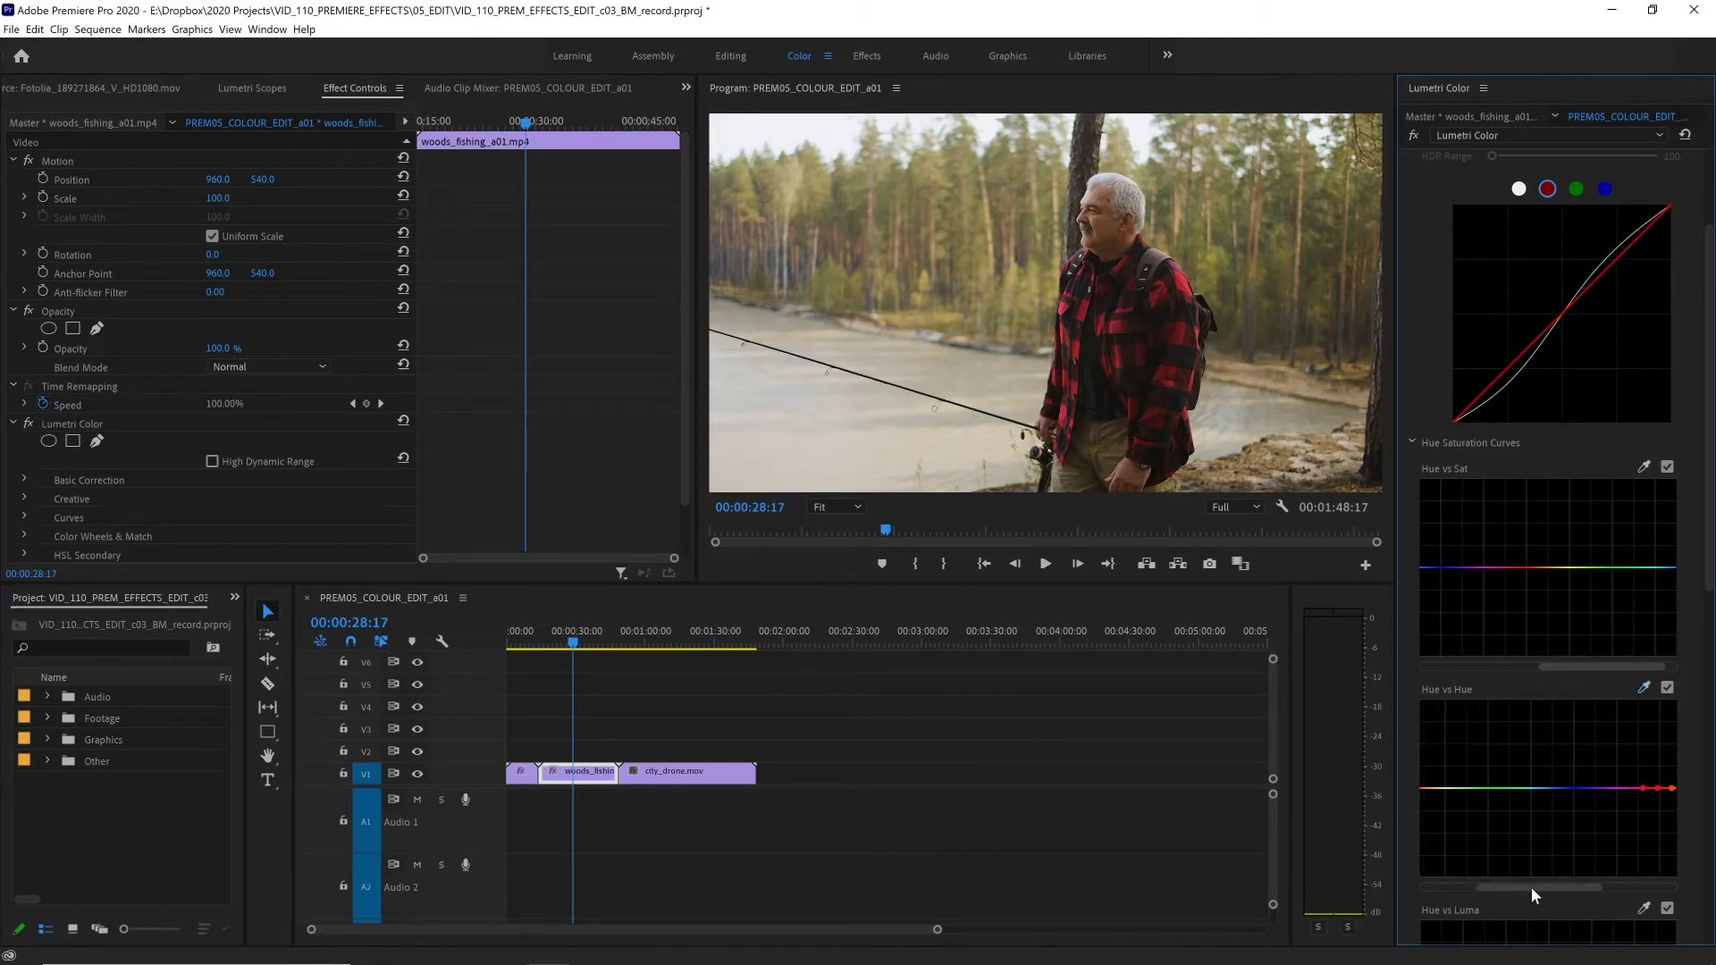
left_click_drag(1534, 895, 1456, 899)
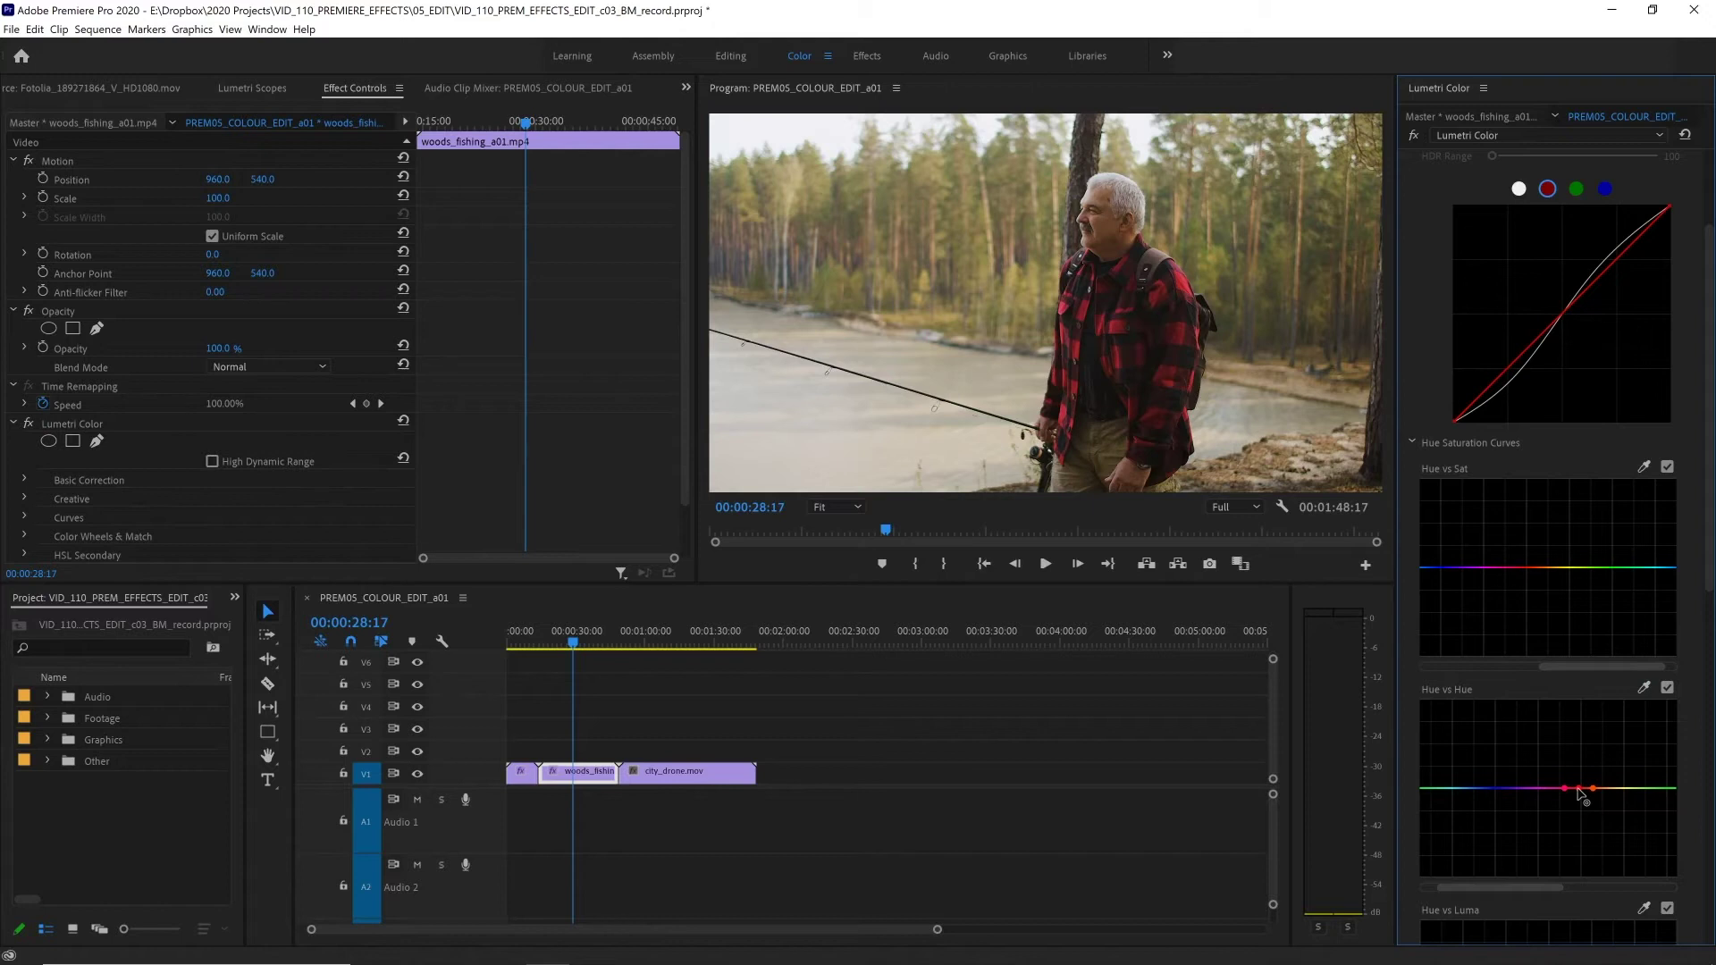
left_click_drag(1579, 788, 1577, 849)
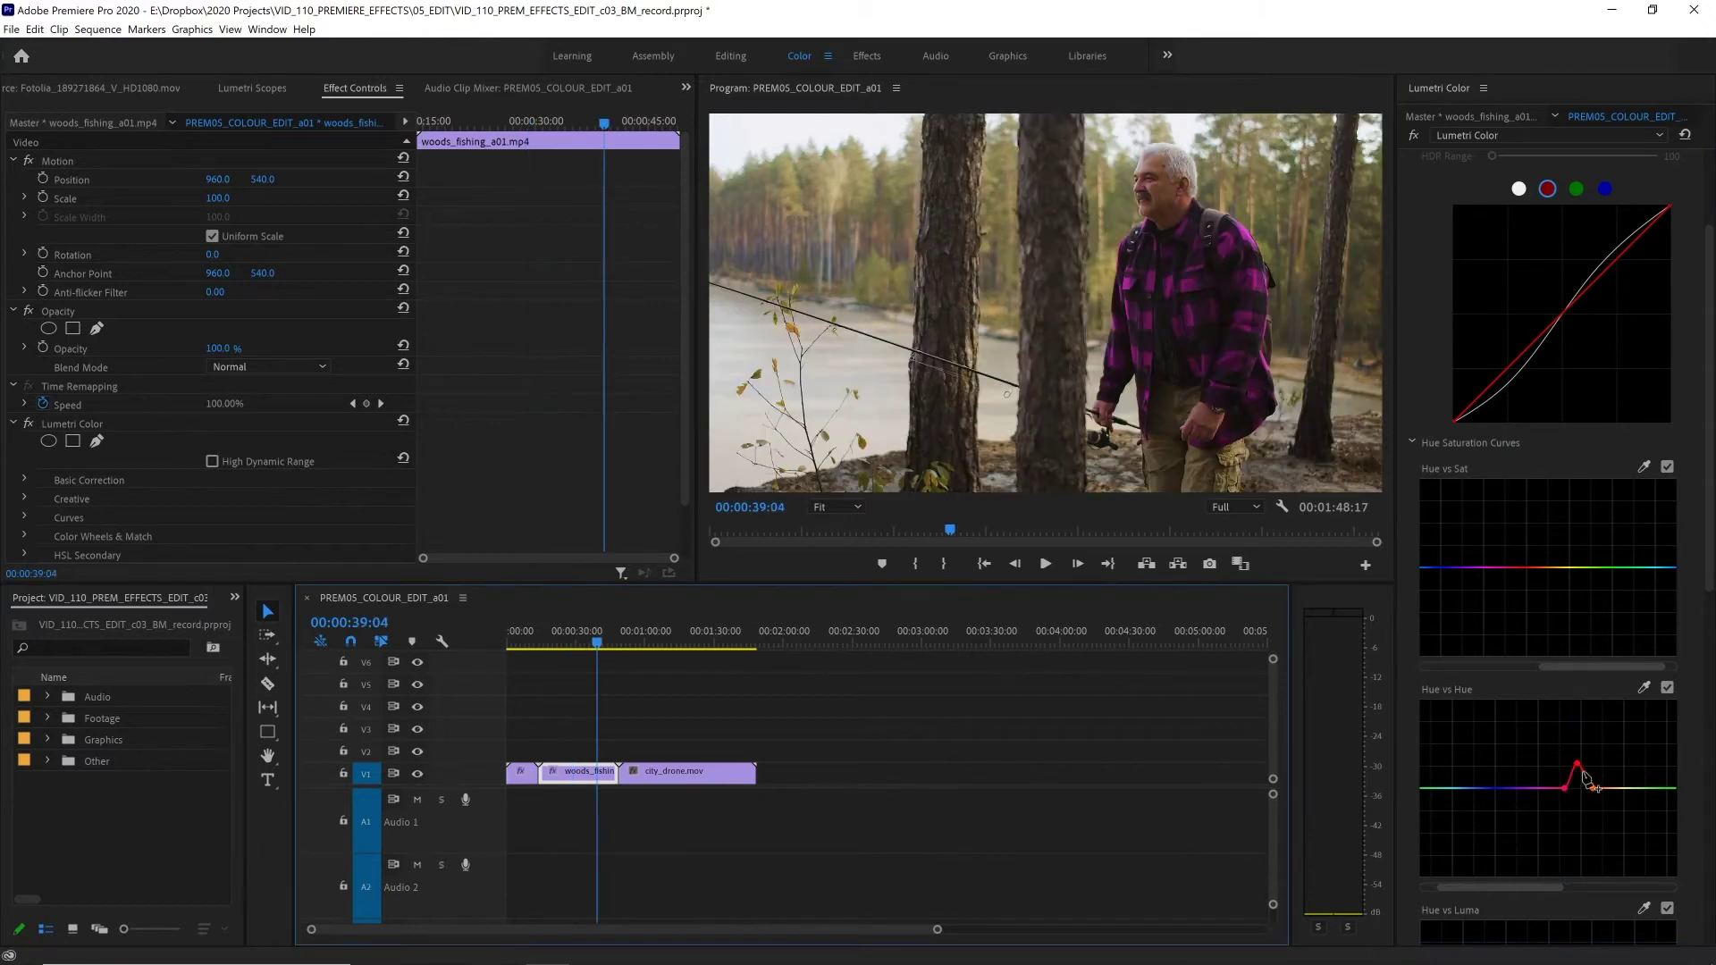
left_click_drag(1578, 775, 1585, 829)
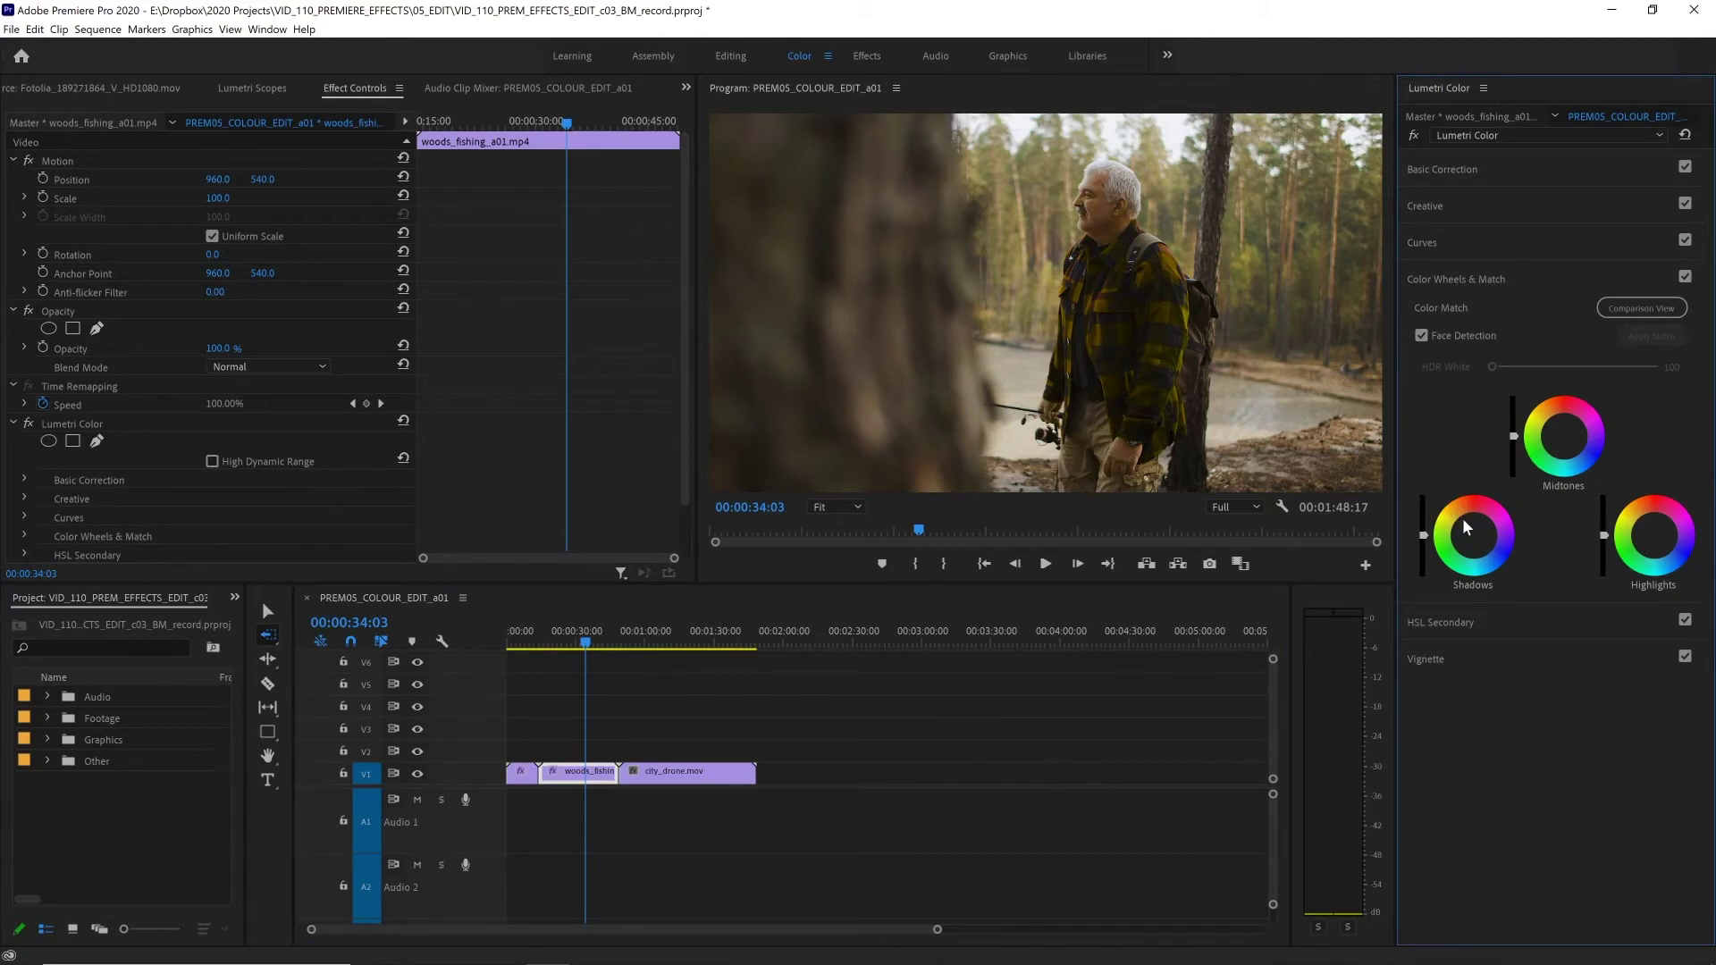
Step: Adjust the Shadows and Highlights colour wheels and toggle Color Wheels & Match to compare
left_click(1477, 541)
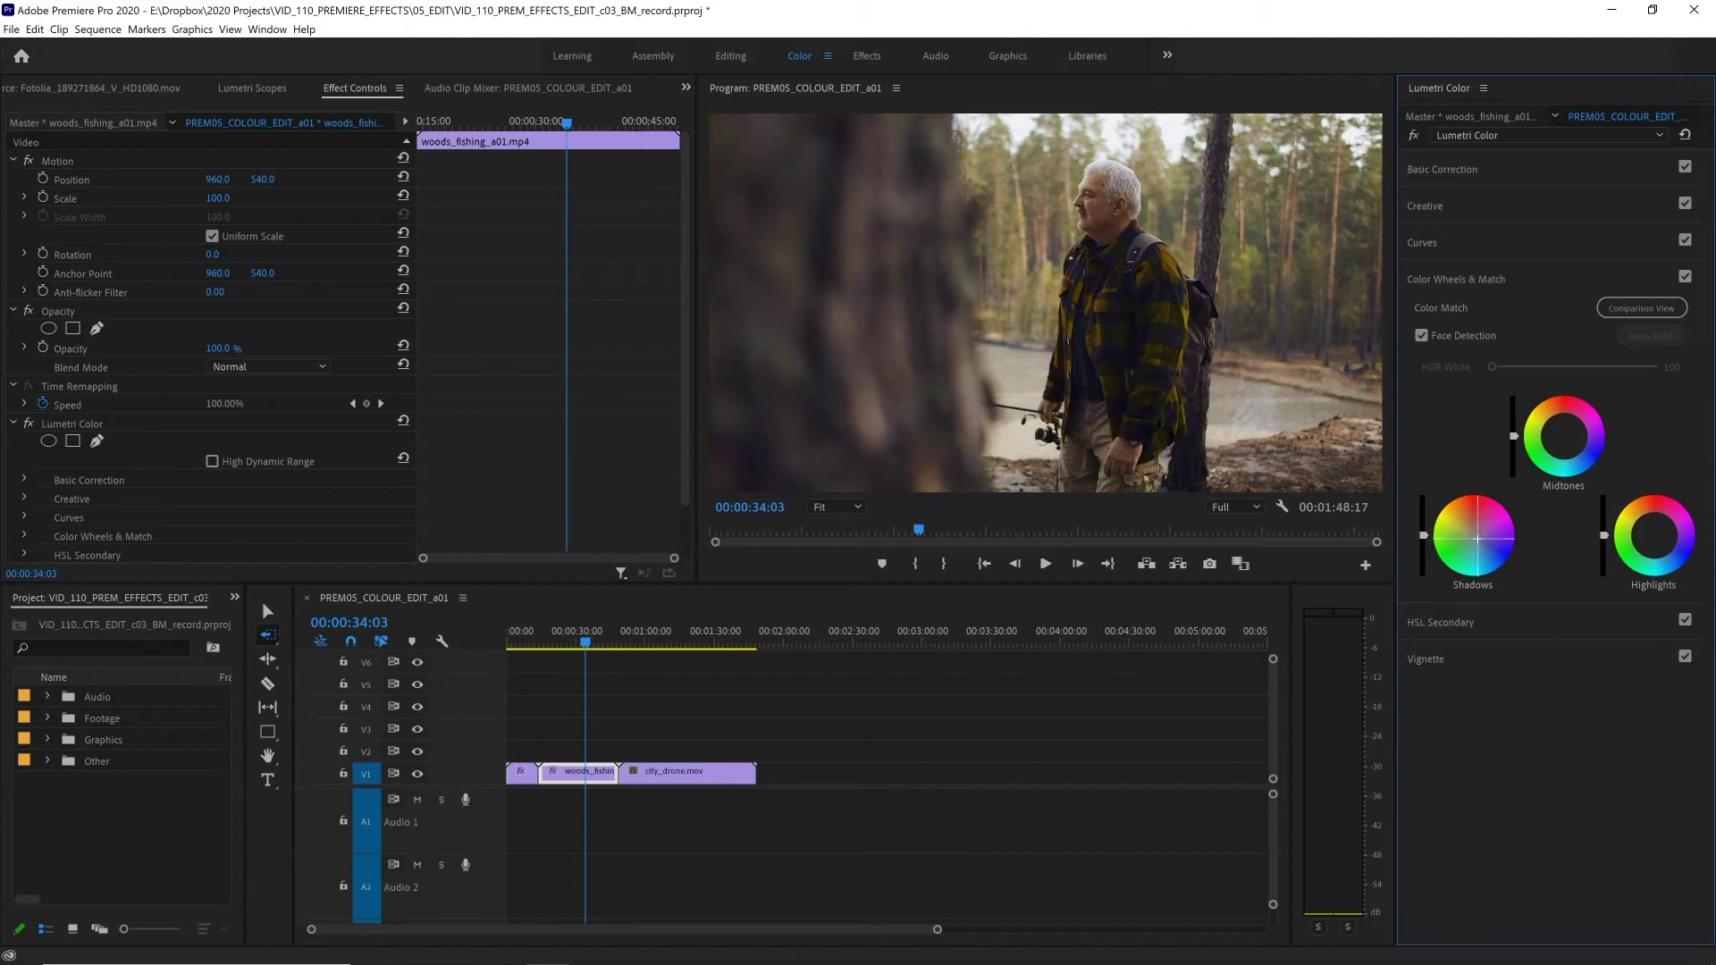
left_click(1651, 533)
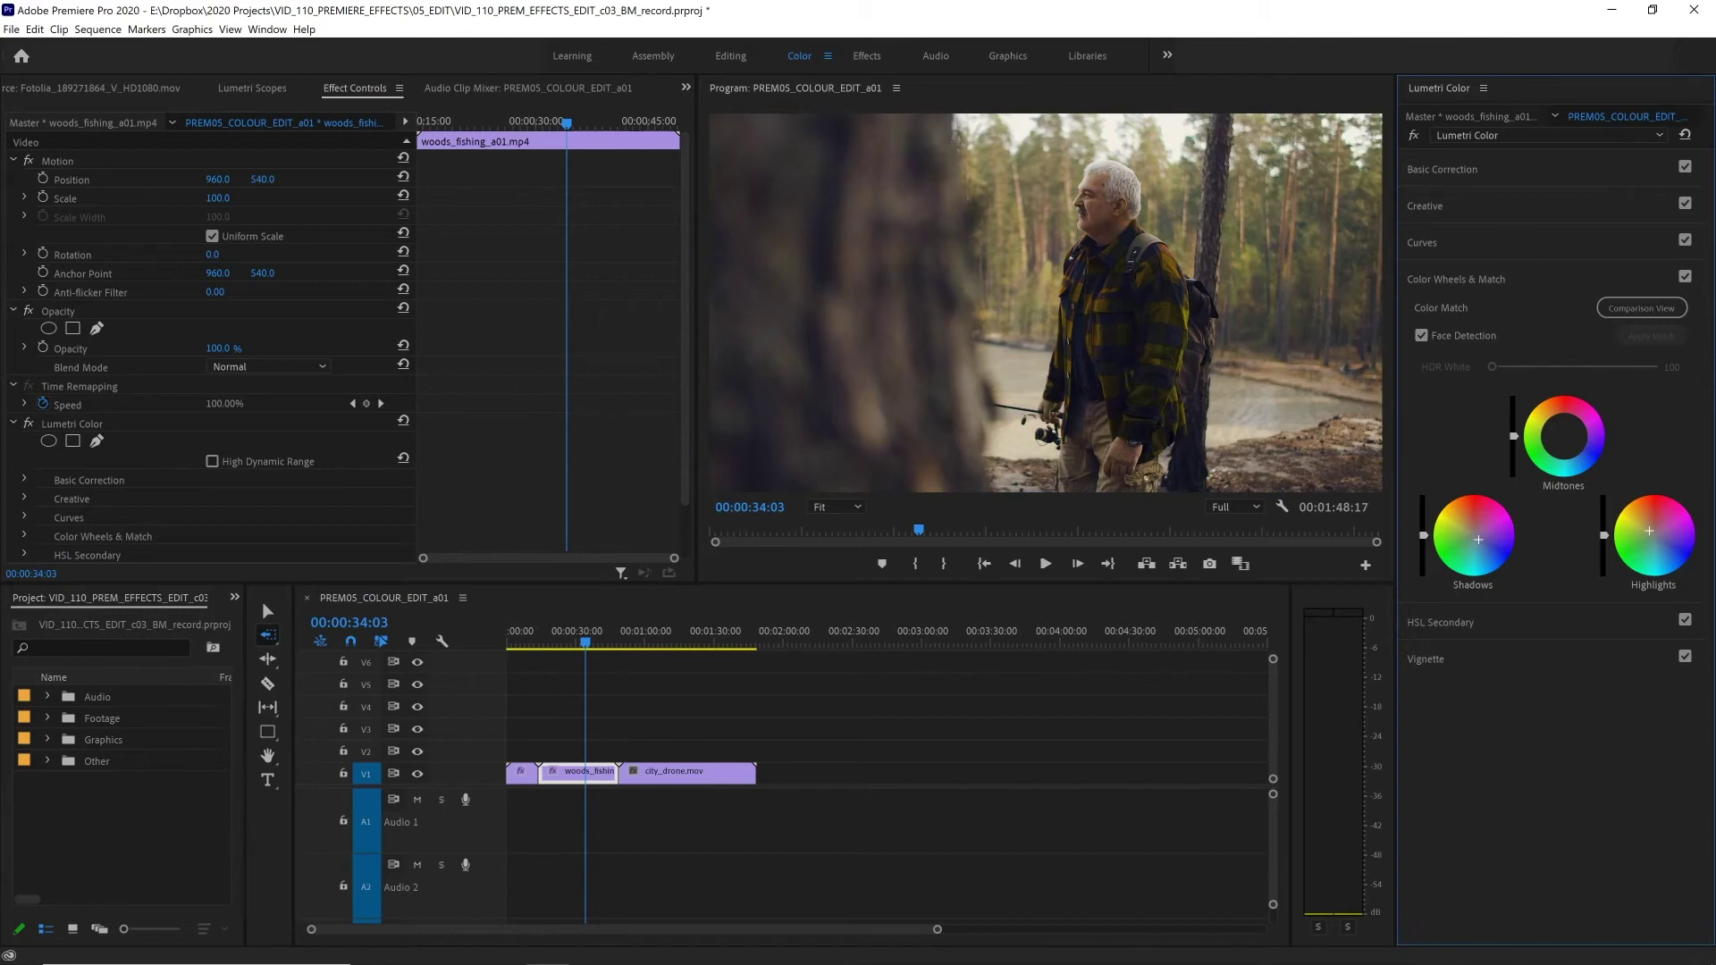
left_click(1685, 277)
left_click(1685, 277)
left_click(1685, 277)
left_click(1685, 277)
Step: Key the yellow-orange tones with the HSL Secondary Set color eyedropper
left_click(1427, 624)
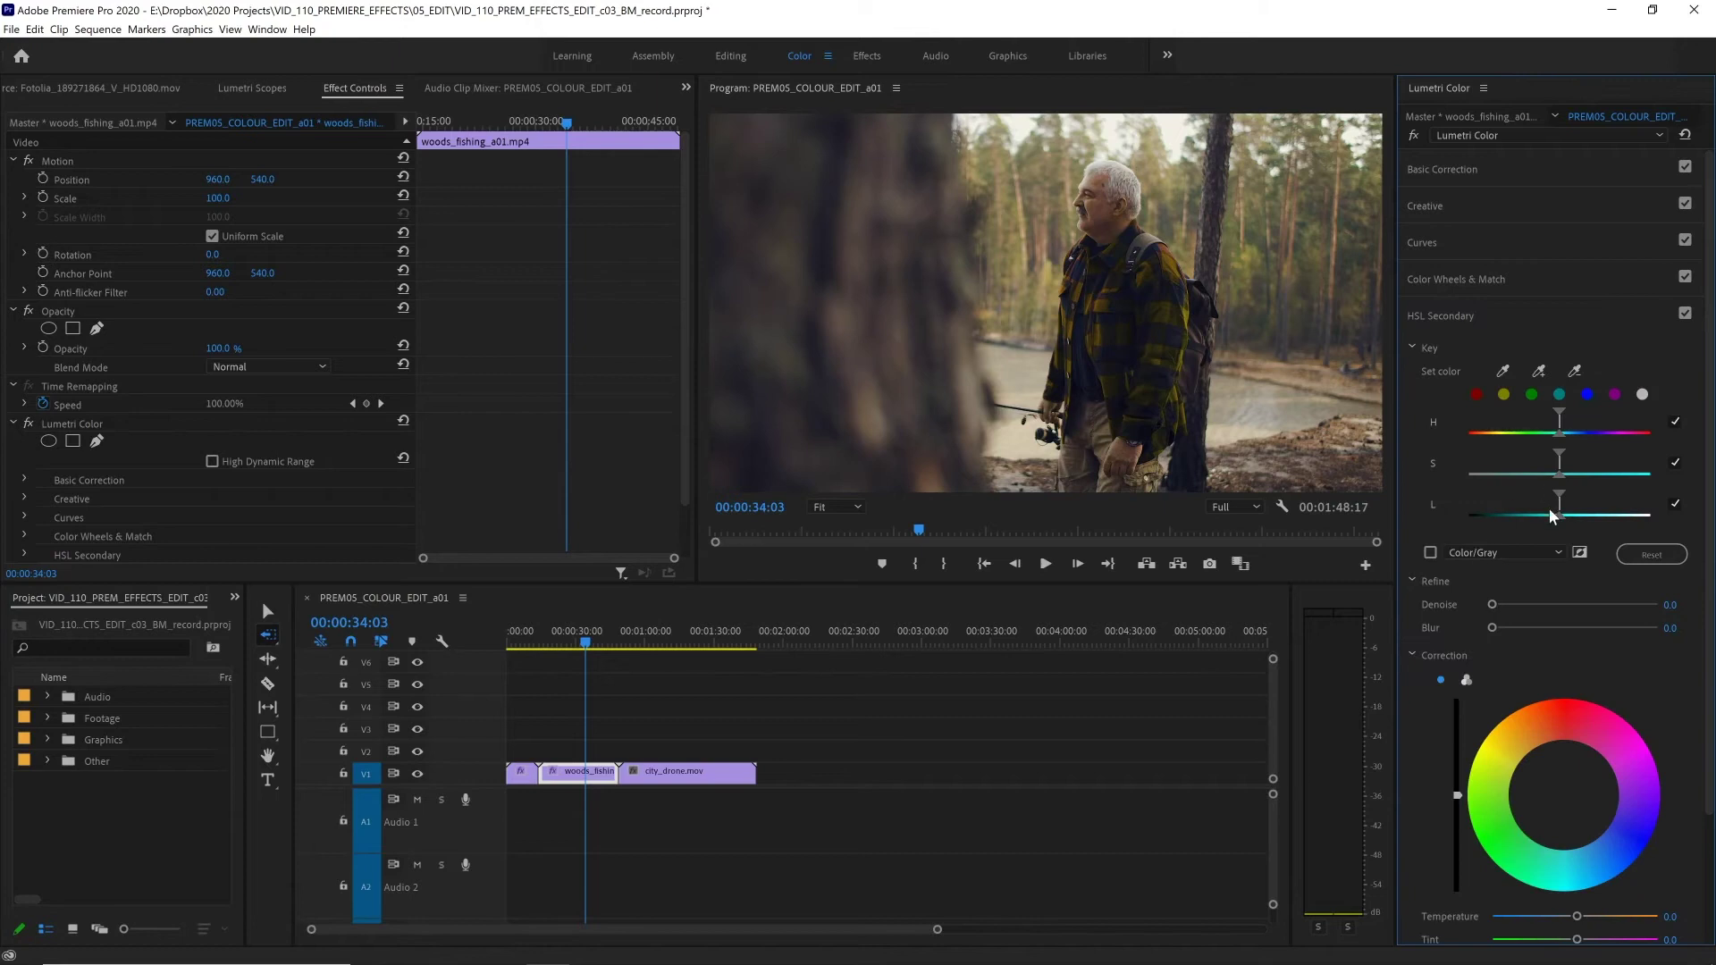
left_click(1503, 371)
left_click(1247, 250)
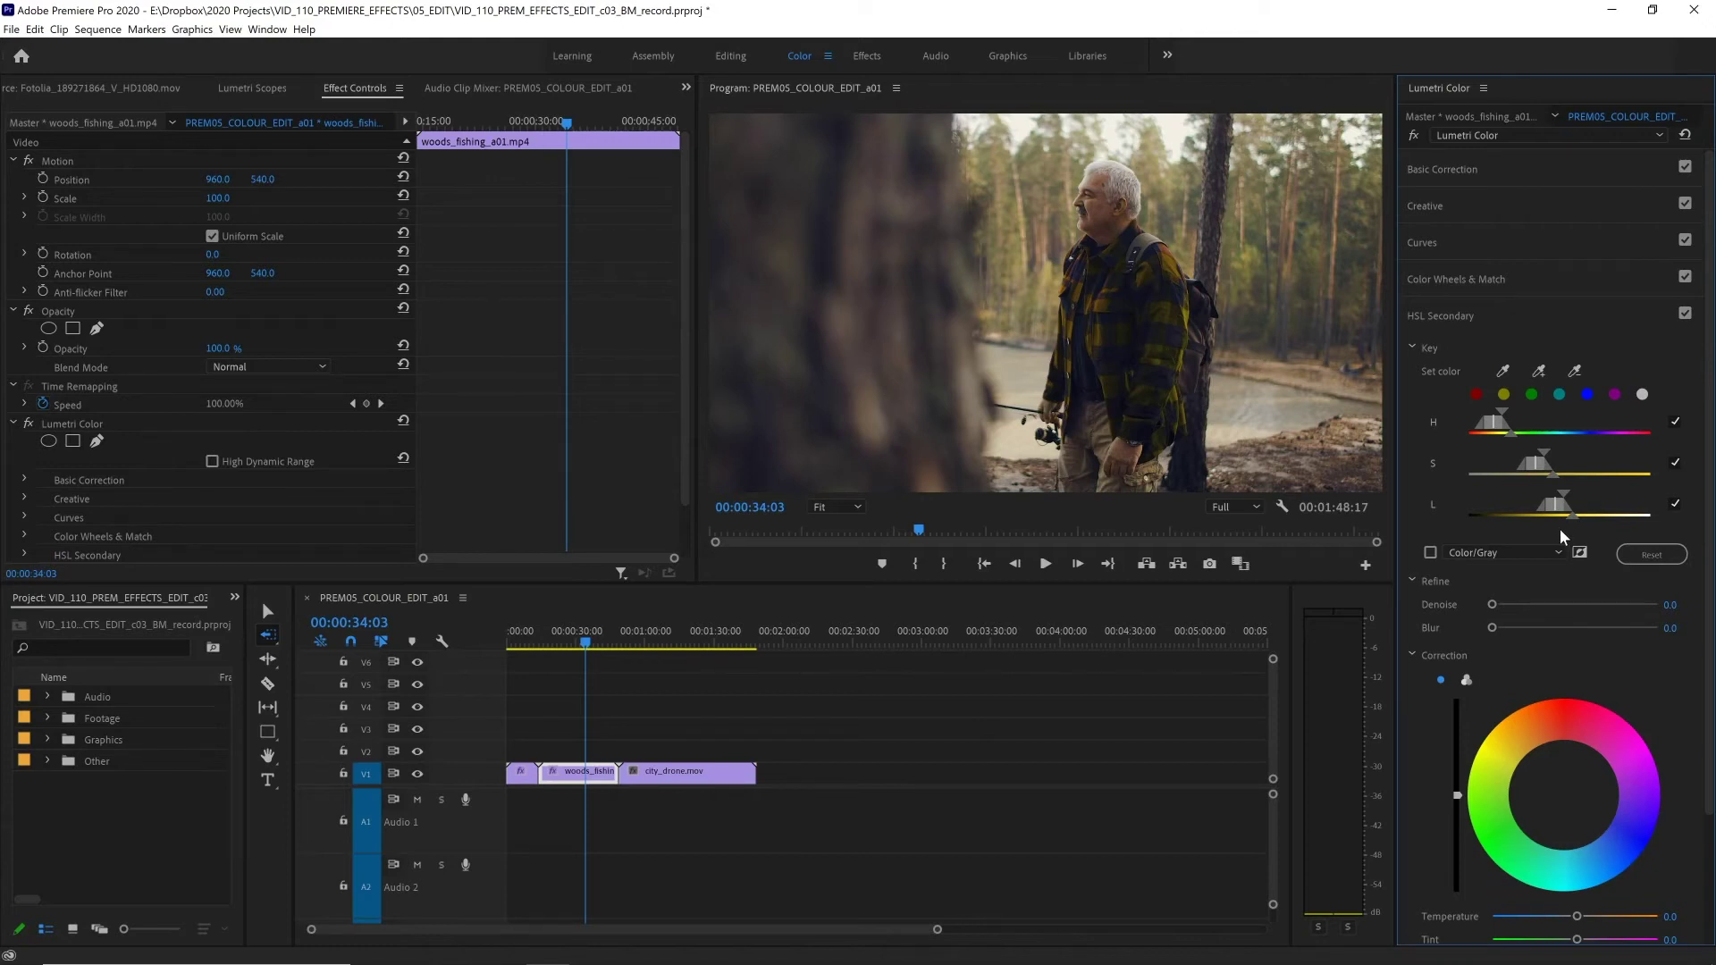
scroll(1453, 894, "down", 3)
Step: Expand Vignette and set Amount to -0.3 and Feather to 100.0
left_click(1448, 888)
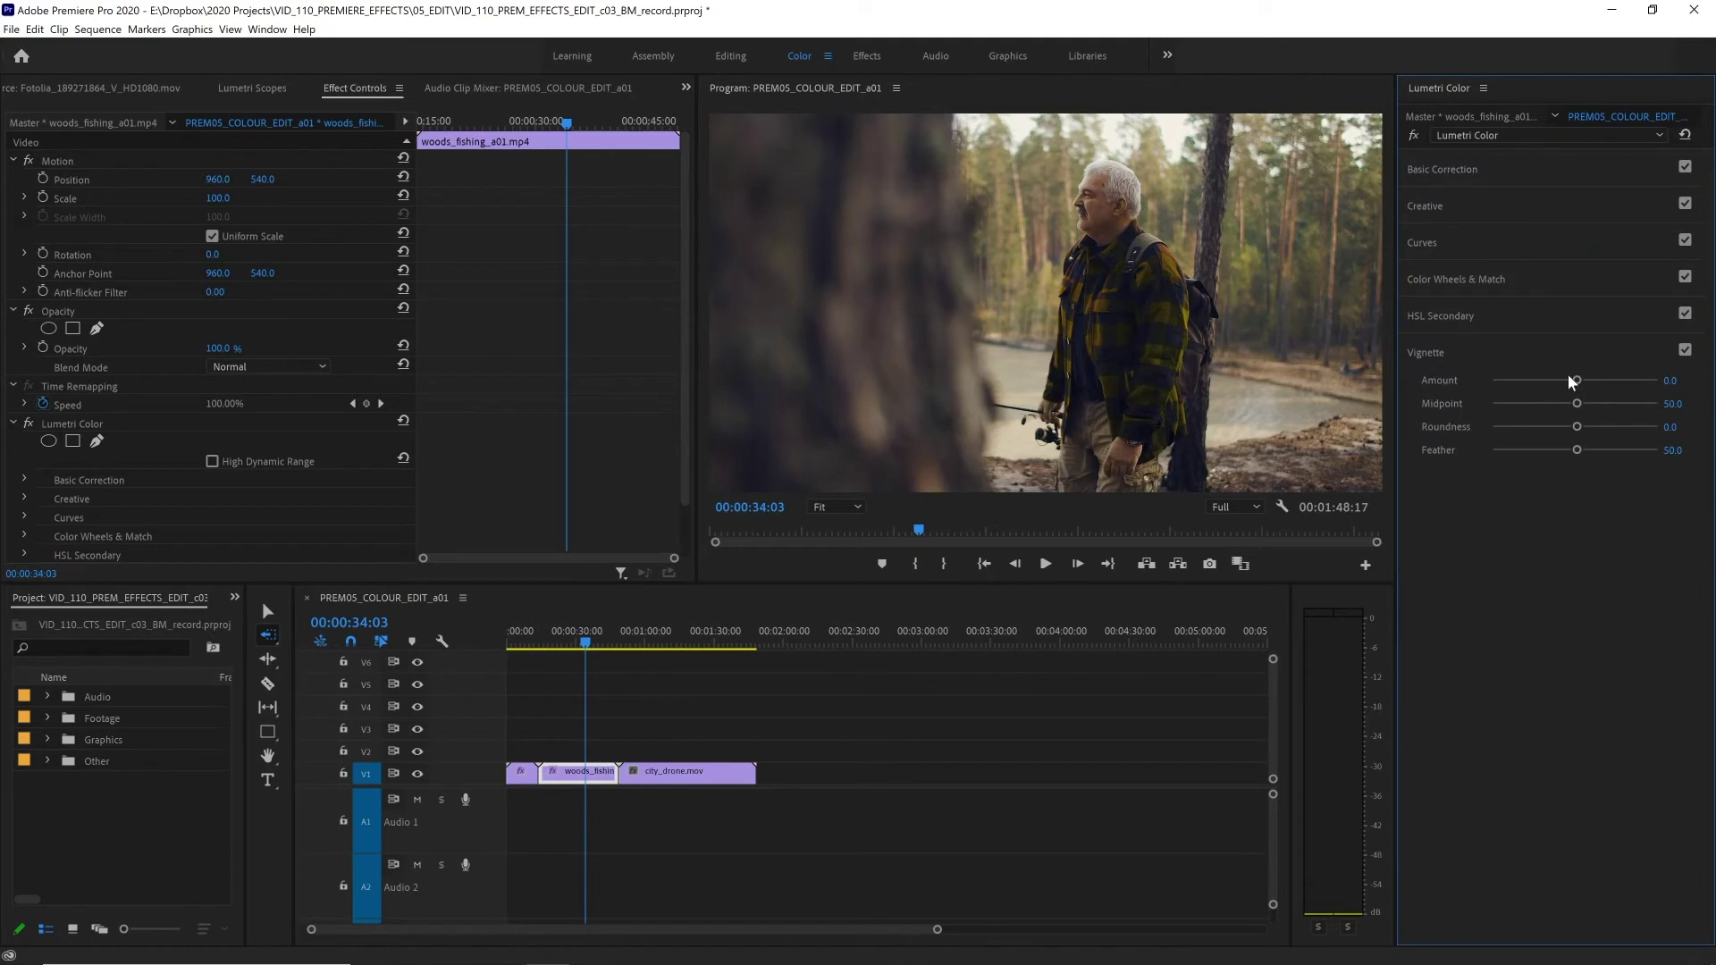
mouse_move(1577, 382)
left_mouse_down()
mouse_move(1623, 384)
mouse_move(1570, 386)
left_mouse_up()
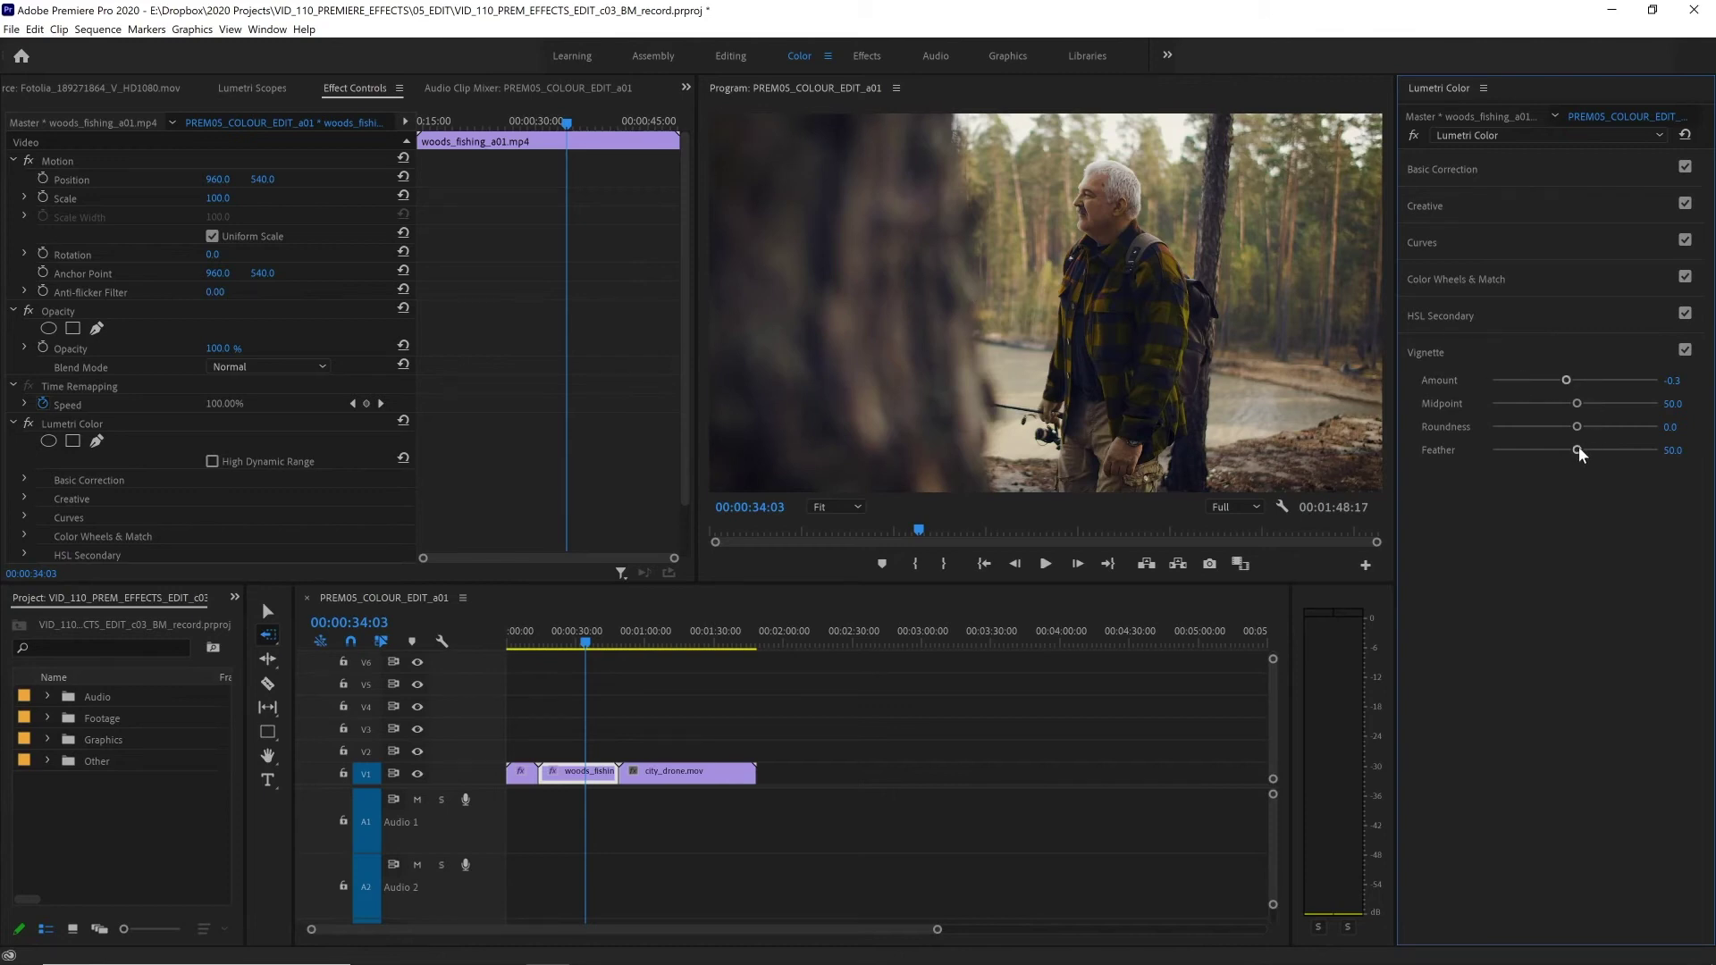
left_click_drag(1577, 452, 1662, 452)
Step: Open and dismiss the Lumetri panel menu, then select city_drone.mov on the timeline
left_click(1484, 89)
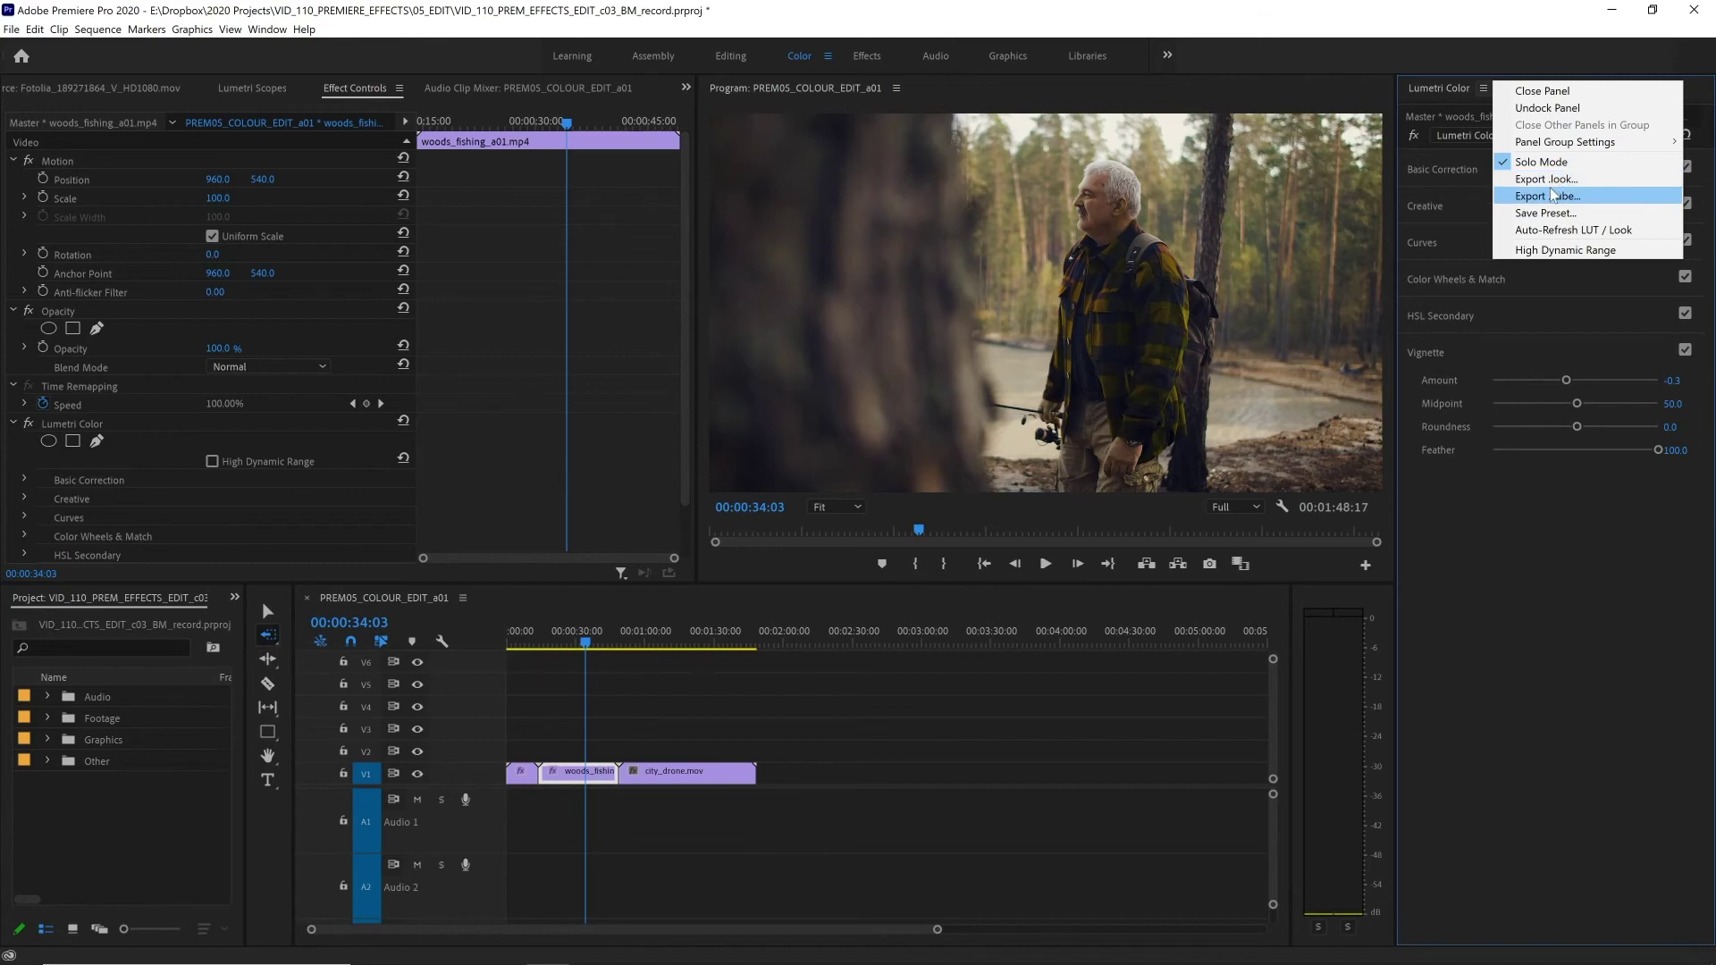
left_click(1086, 684)
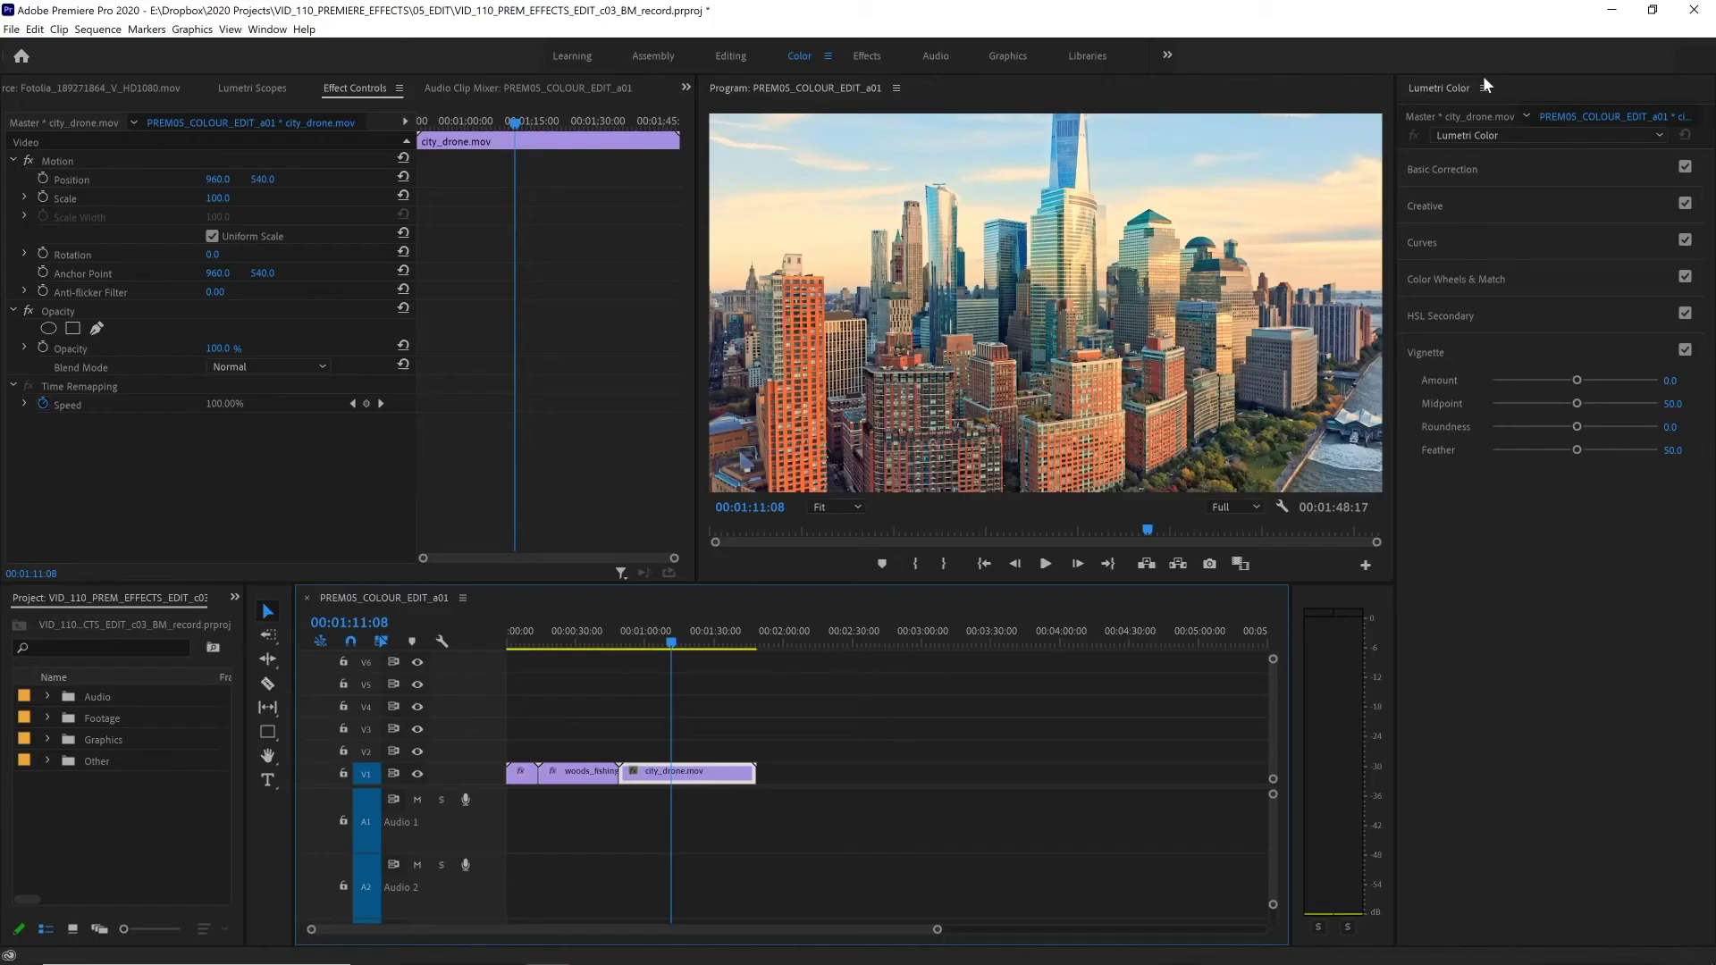
Step: In the Effects workspace, find the Invert effect and apply it to the city_drone clip
left_click(867, 55)
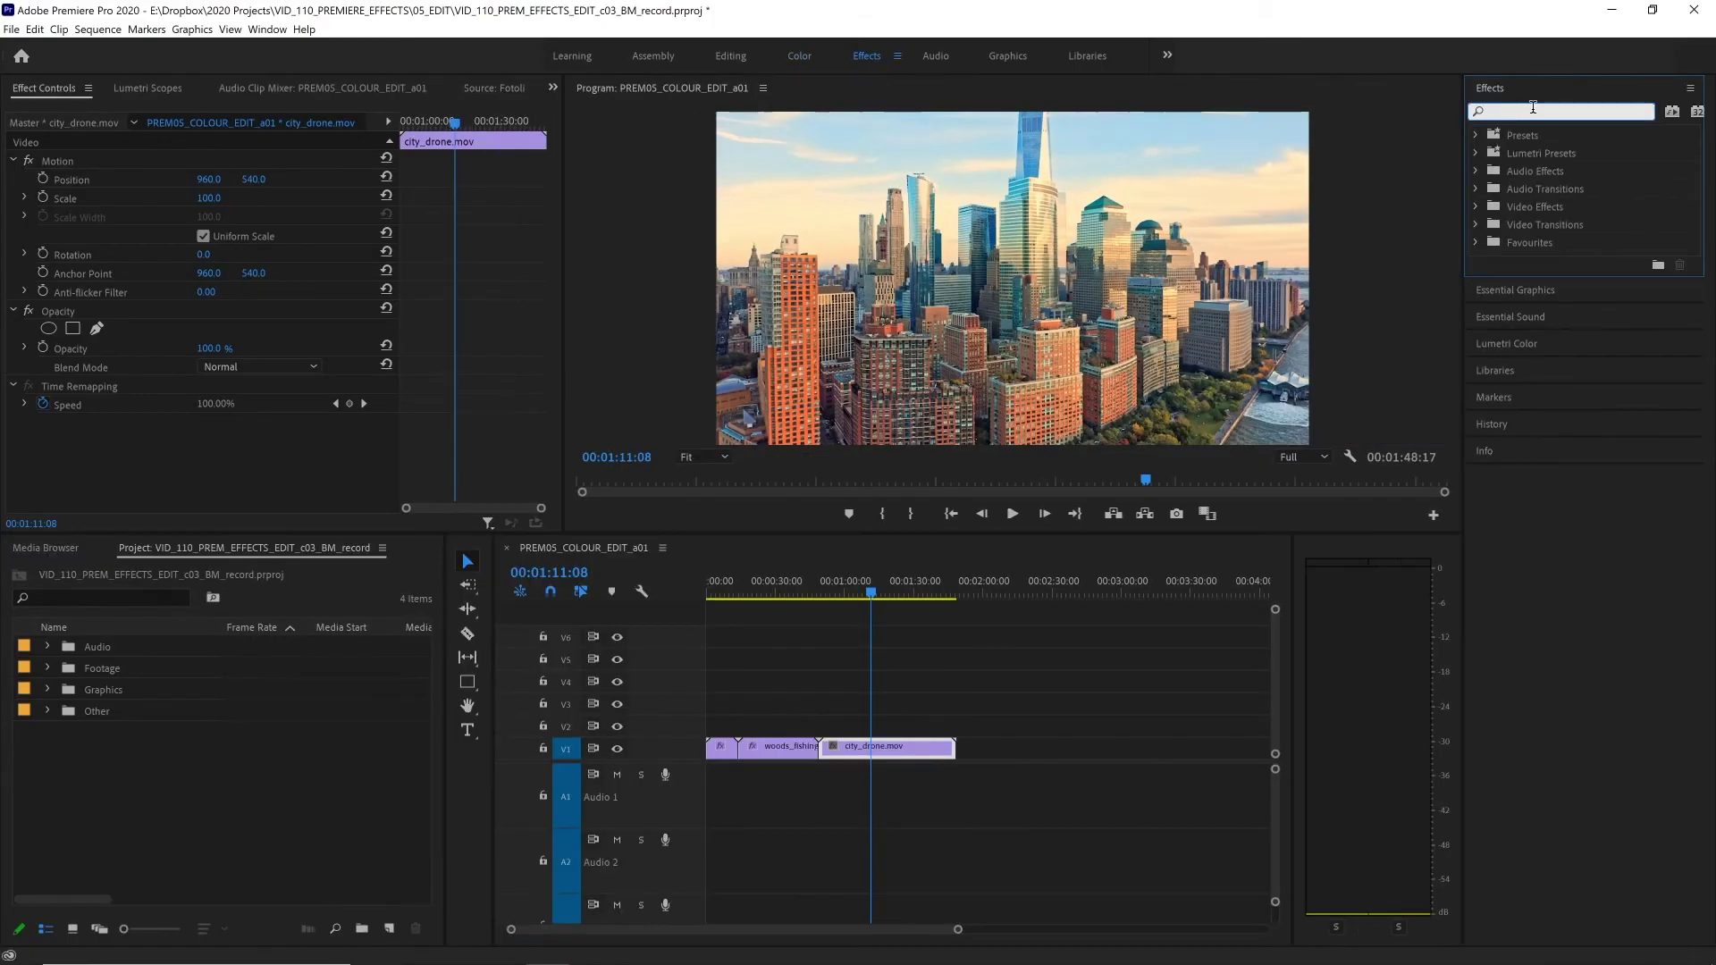
left_click(1533, 107)
type("invert")
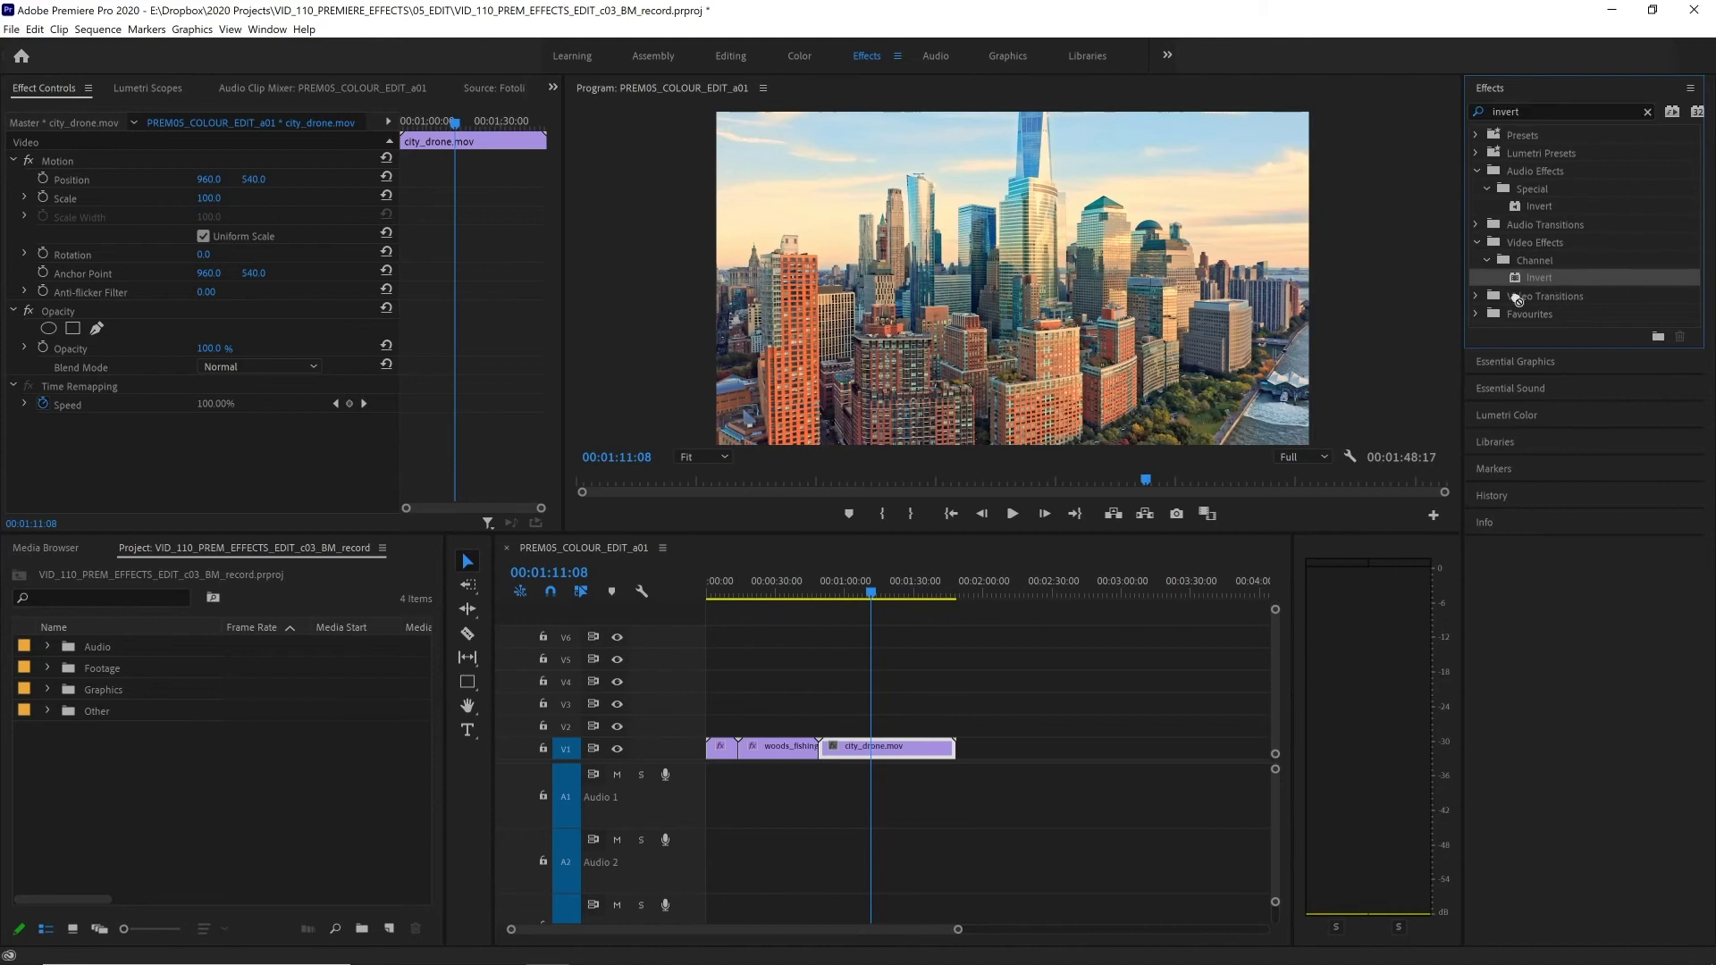
left_click_drag(1539, 277, 883, 749)
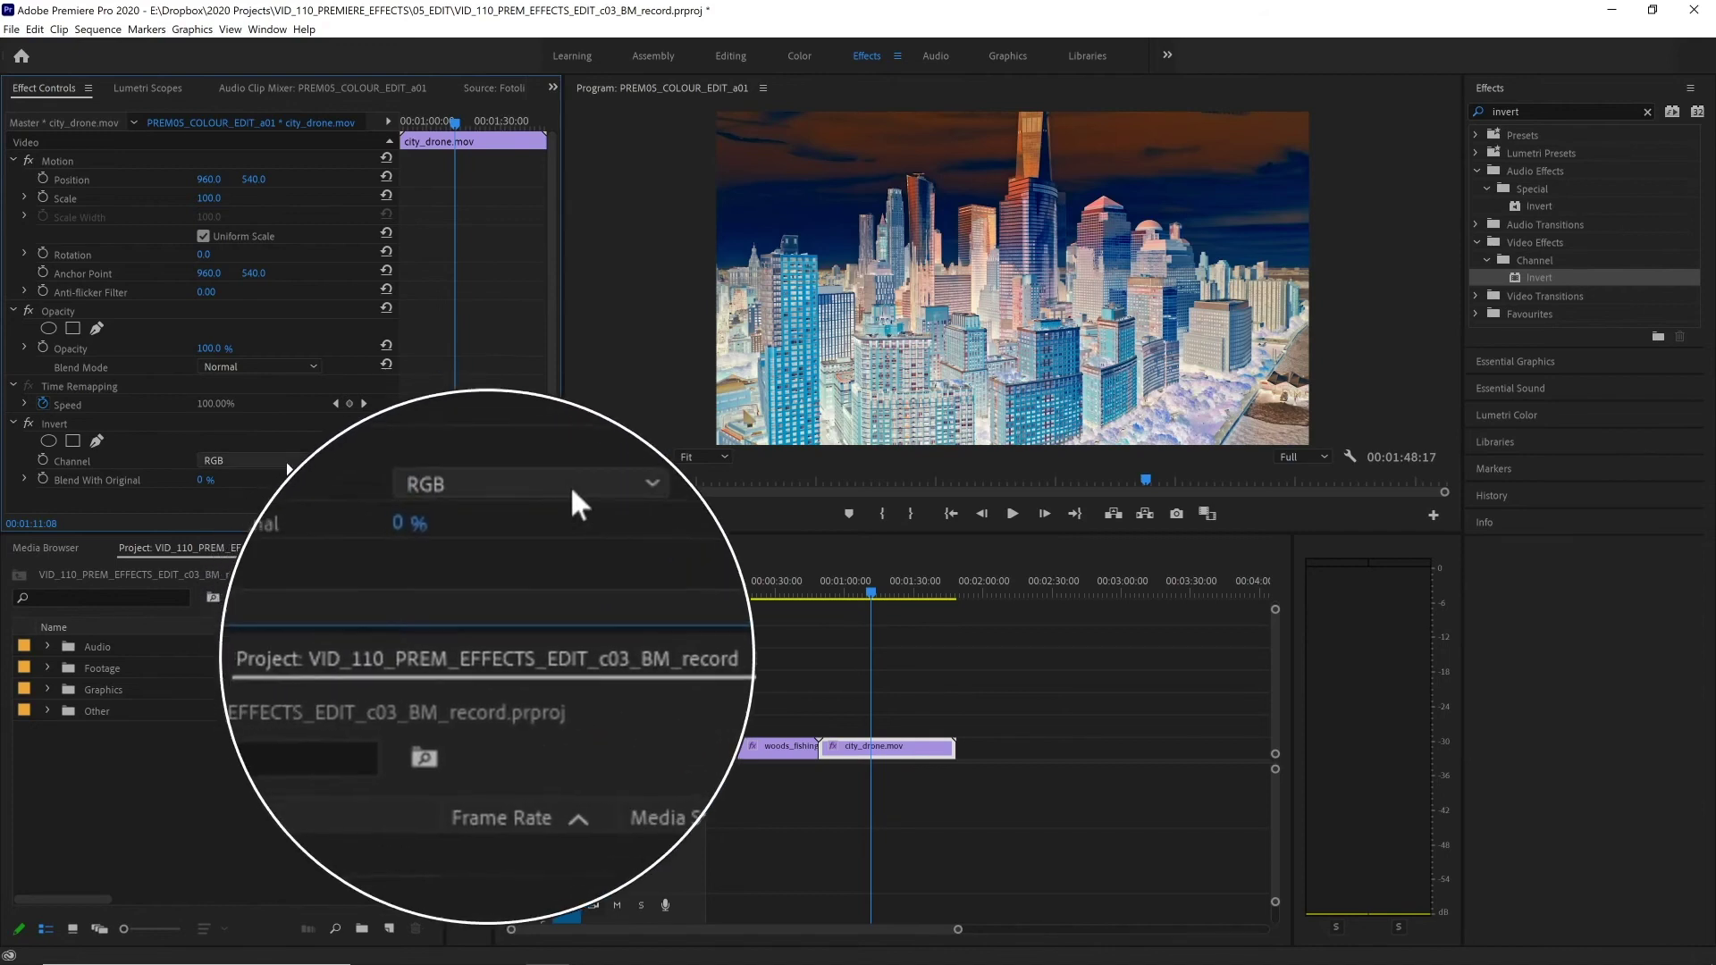
Step: Try the Red, Green, Blue and Lightness Invert channels, settling on Hue
left_click(230, 464)
left_click(245, 498)
left_click(251, 465)
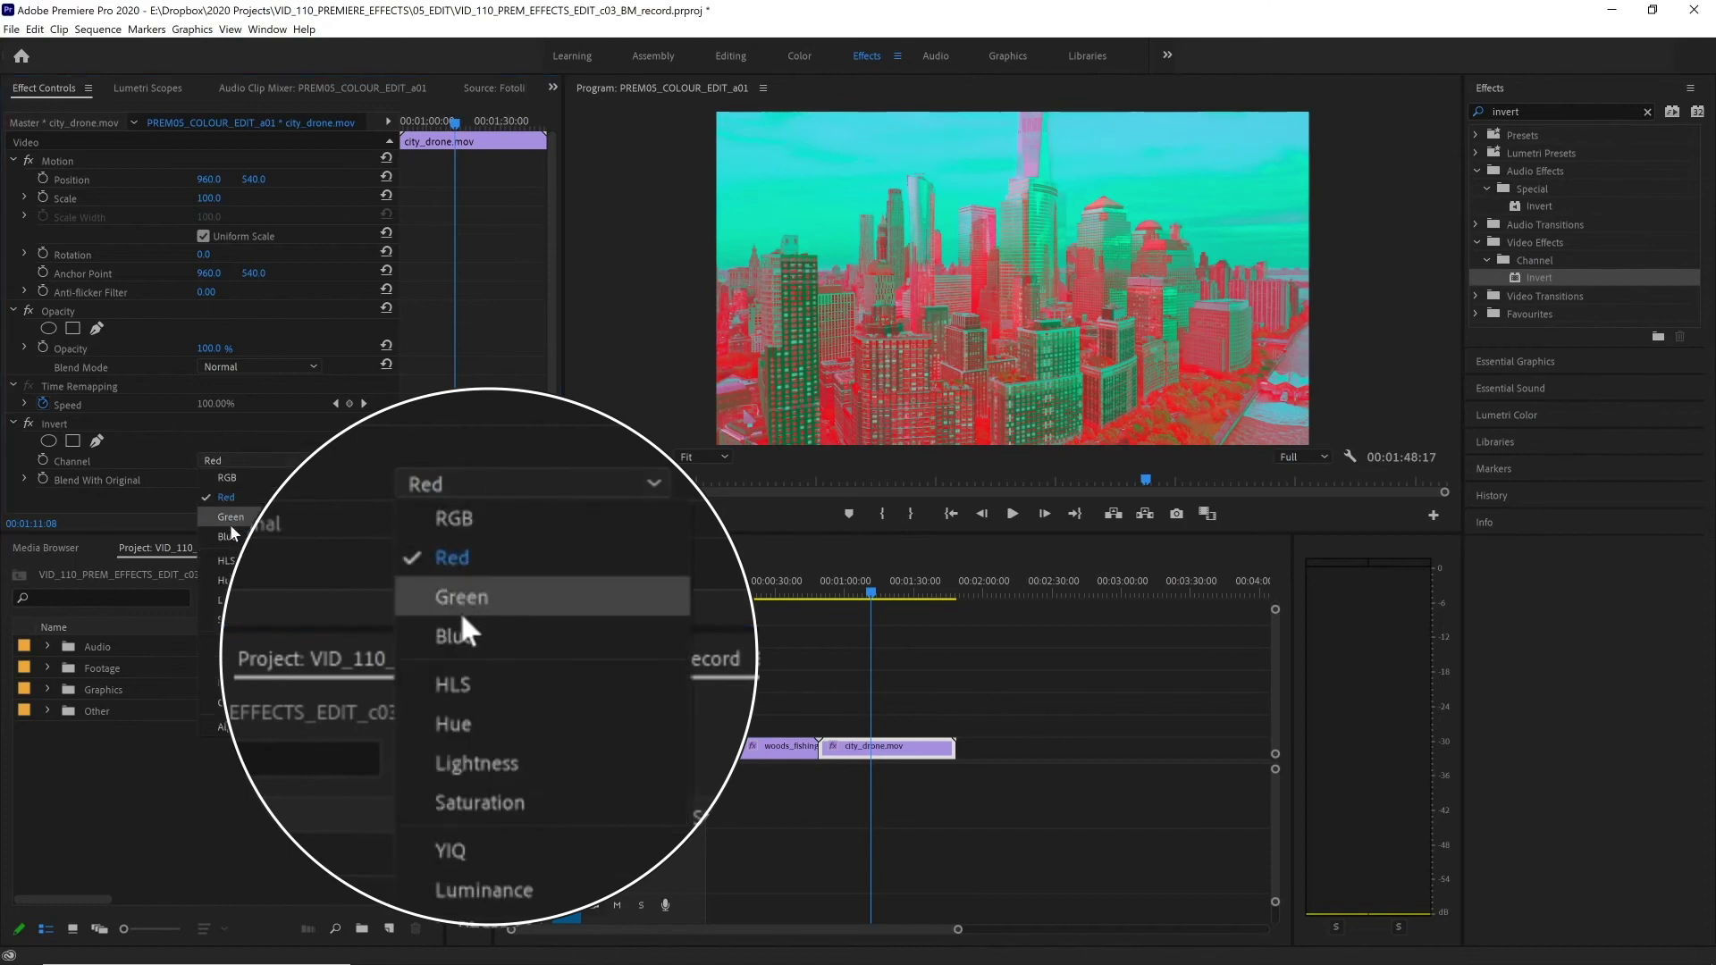
left_click(231, 517)
left_click(245, 461)
left_click(240, 535)
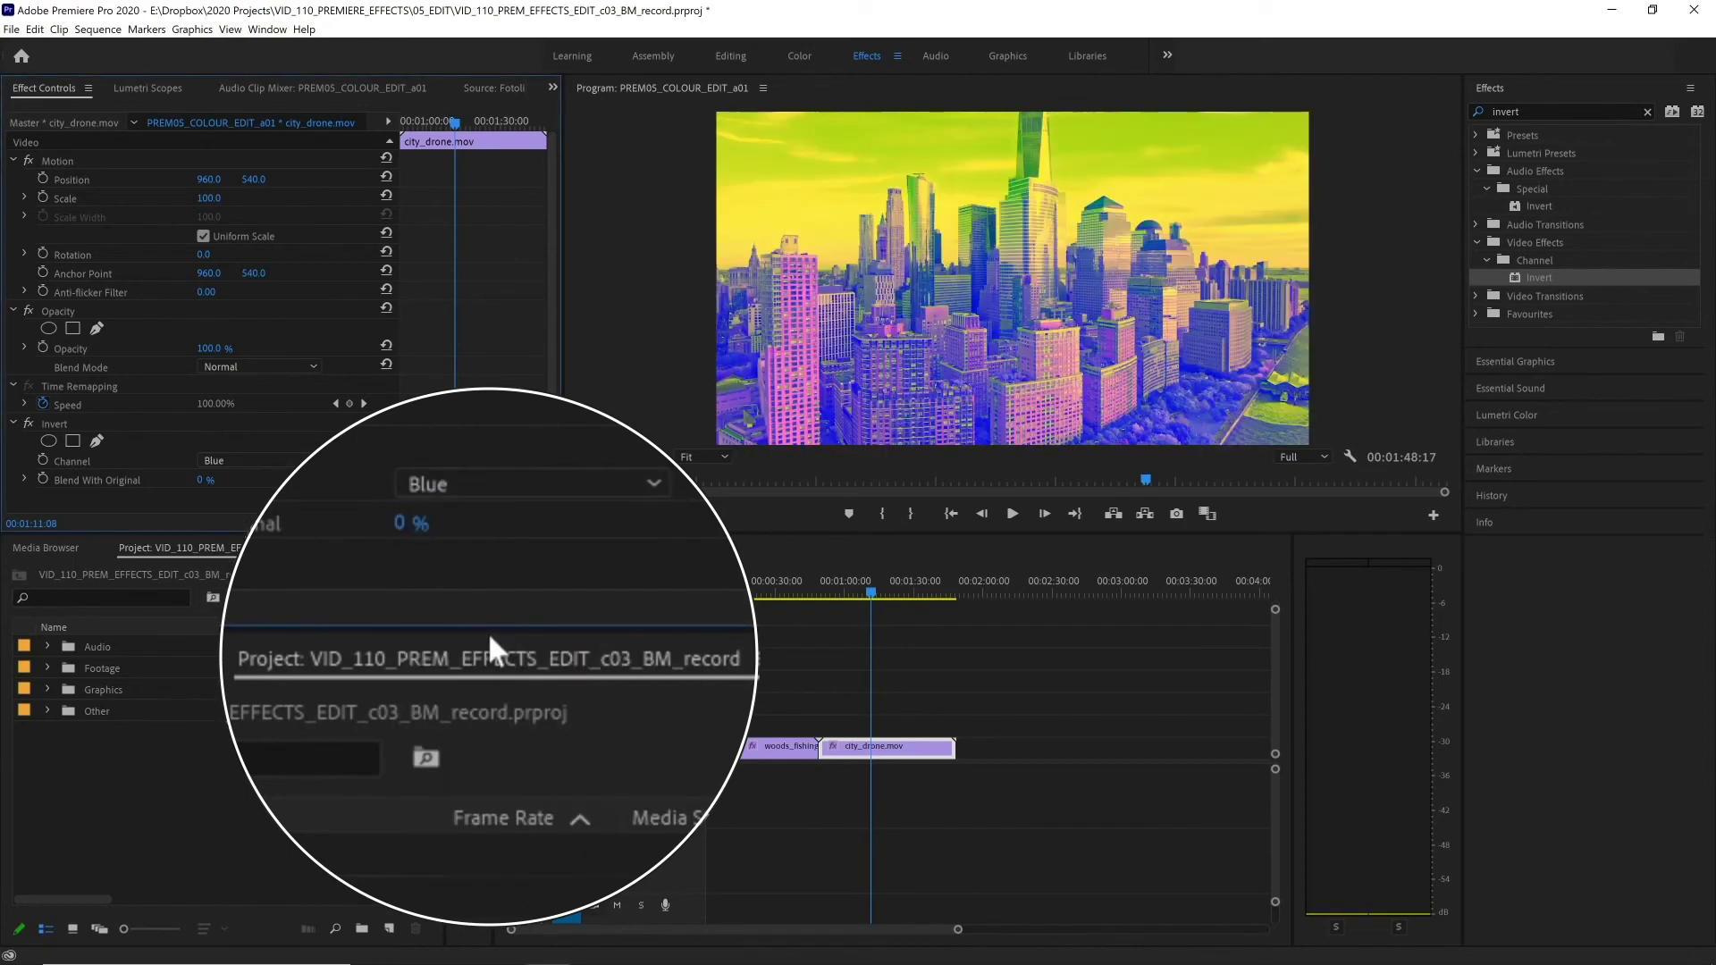
left_click(304, 456)
left_click(252, 600)
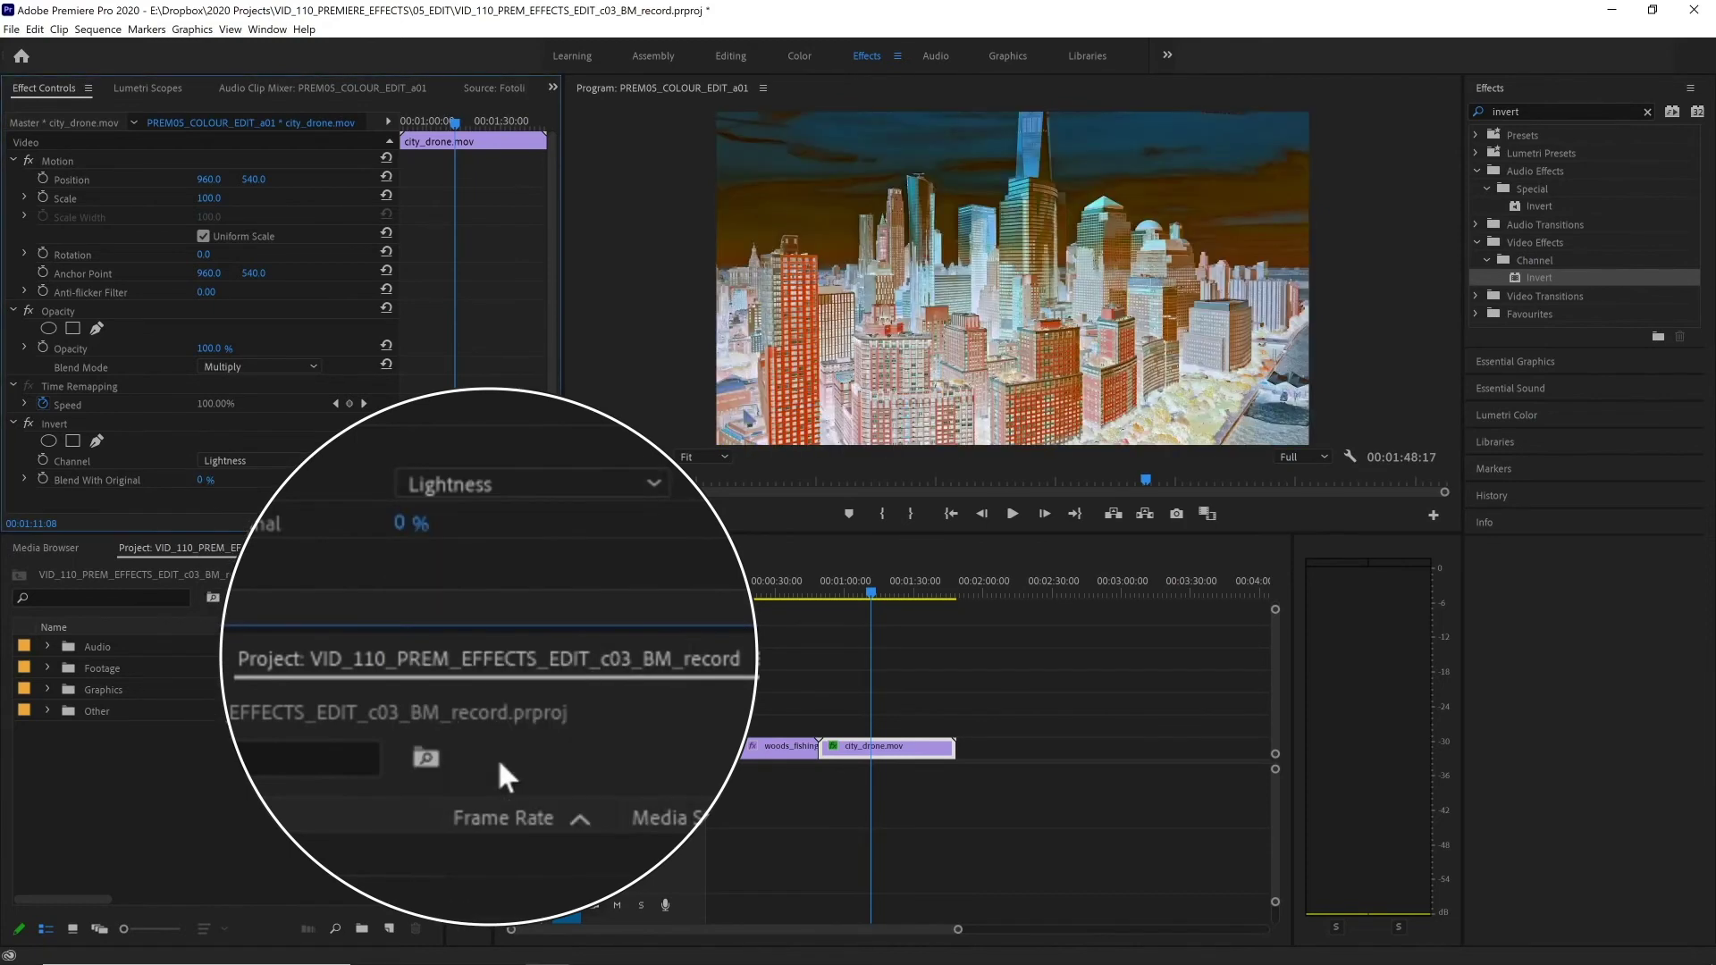
left_click(250, 461)
left_click(254, 580)
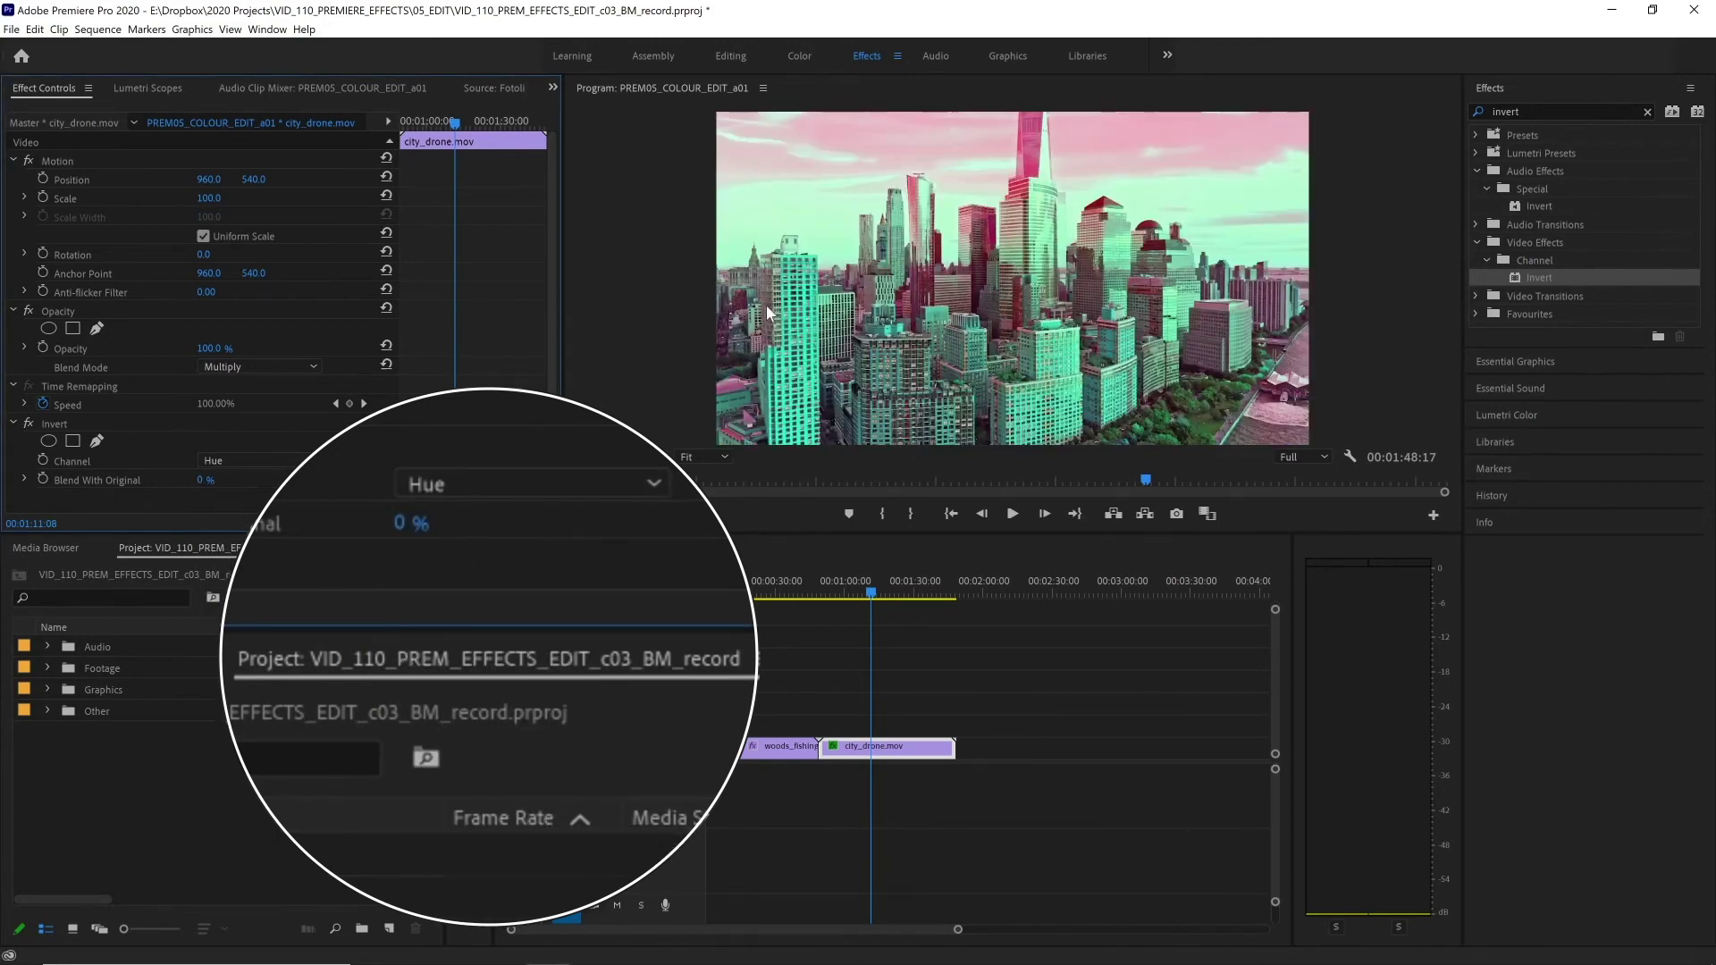
Step: Switch off the Invert effect and apply the Tint effect to the drone clip
left_click(29, 427)
left_click(1546, 110)
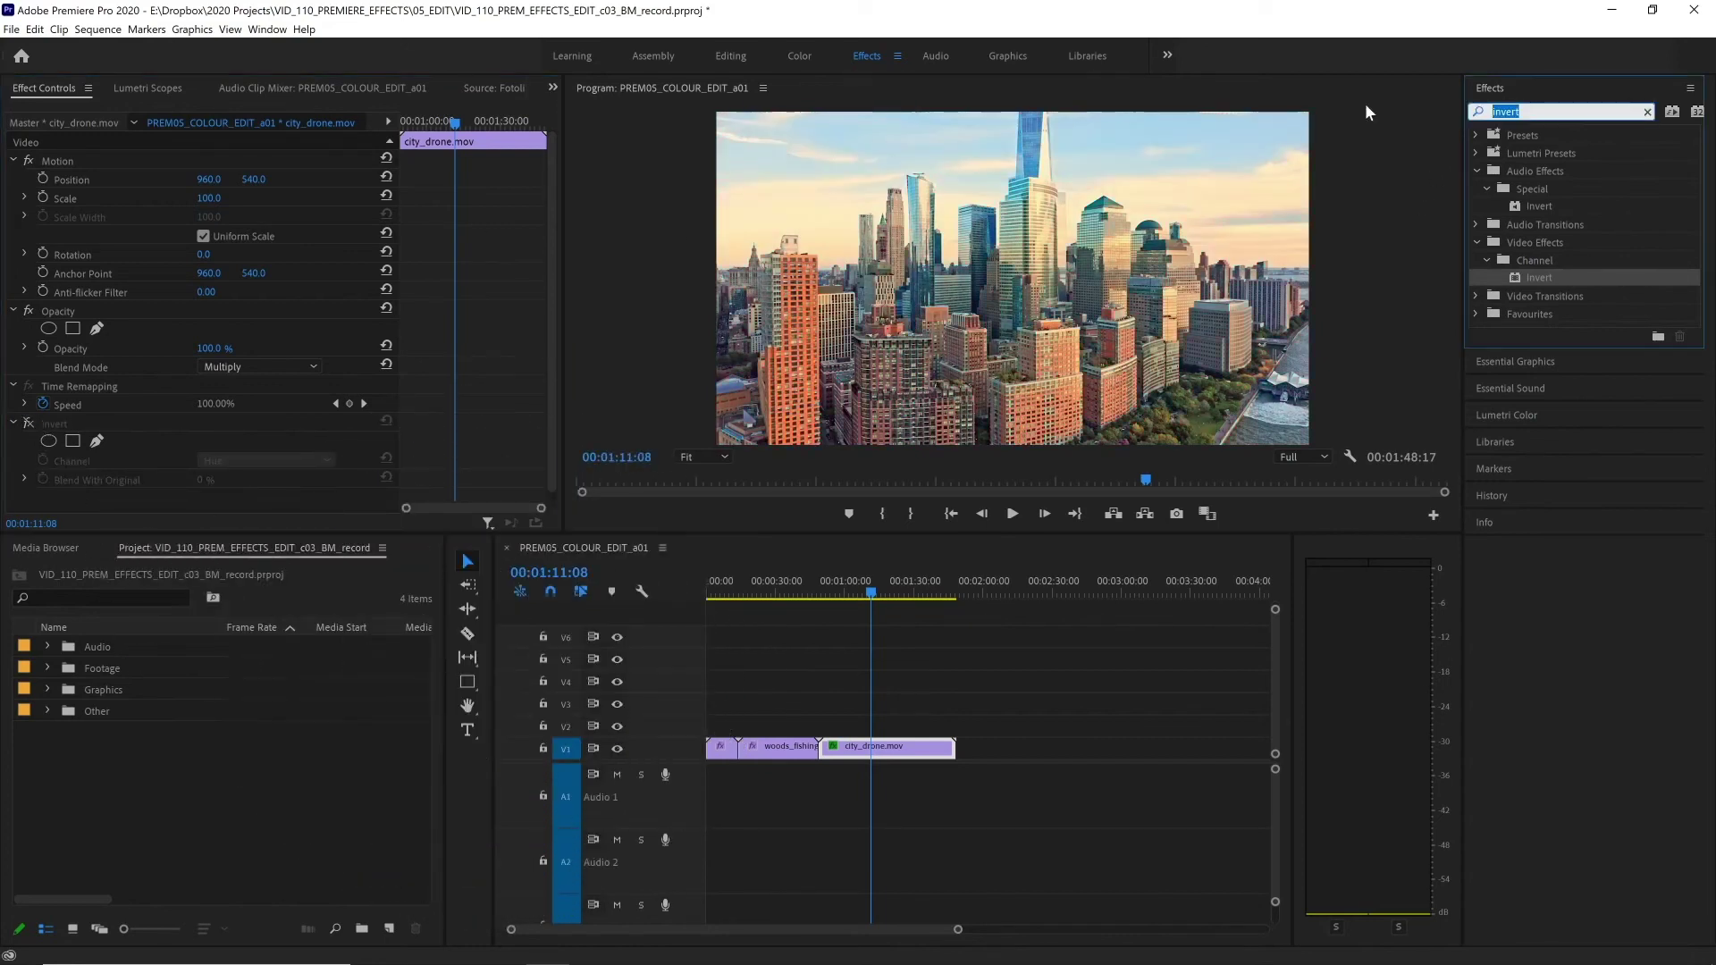
type("tint")
double_click(1539, 240)
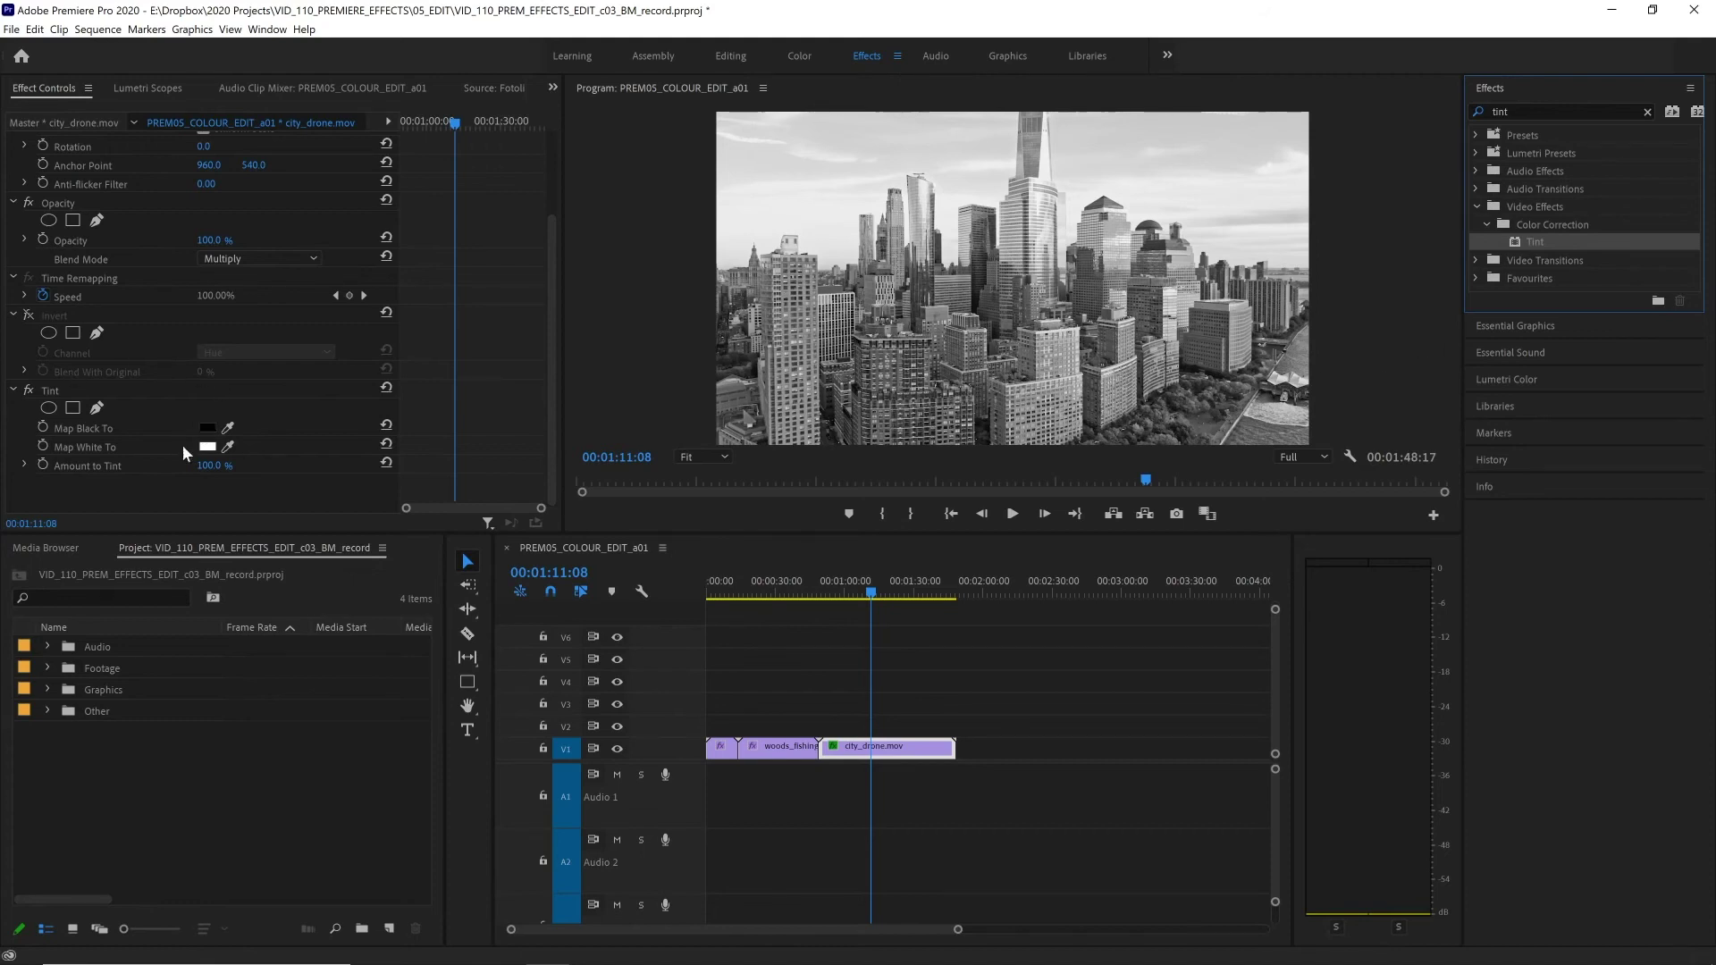
Step: Set Tint's Map Black To colour to dark blue 020159
left_click(206, 430)
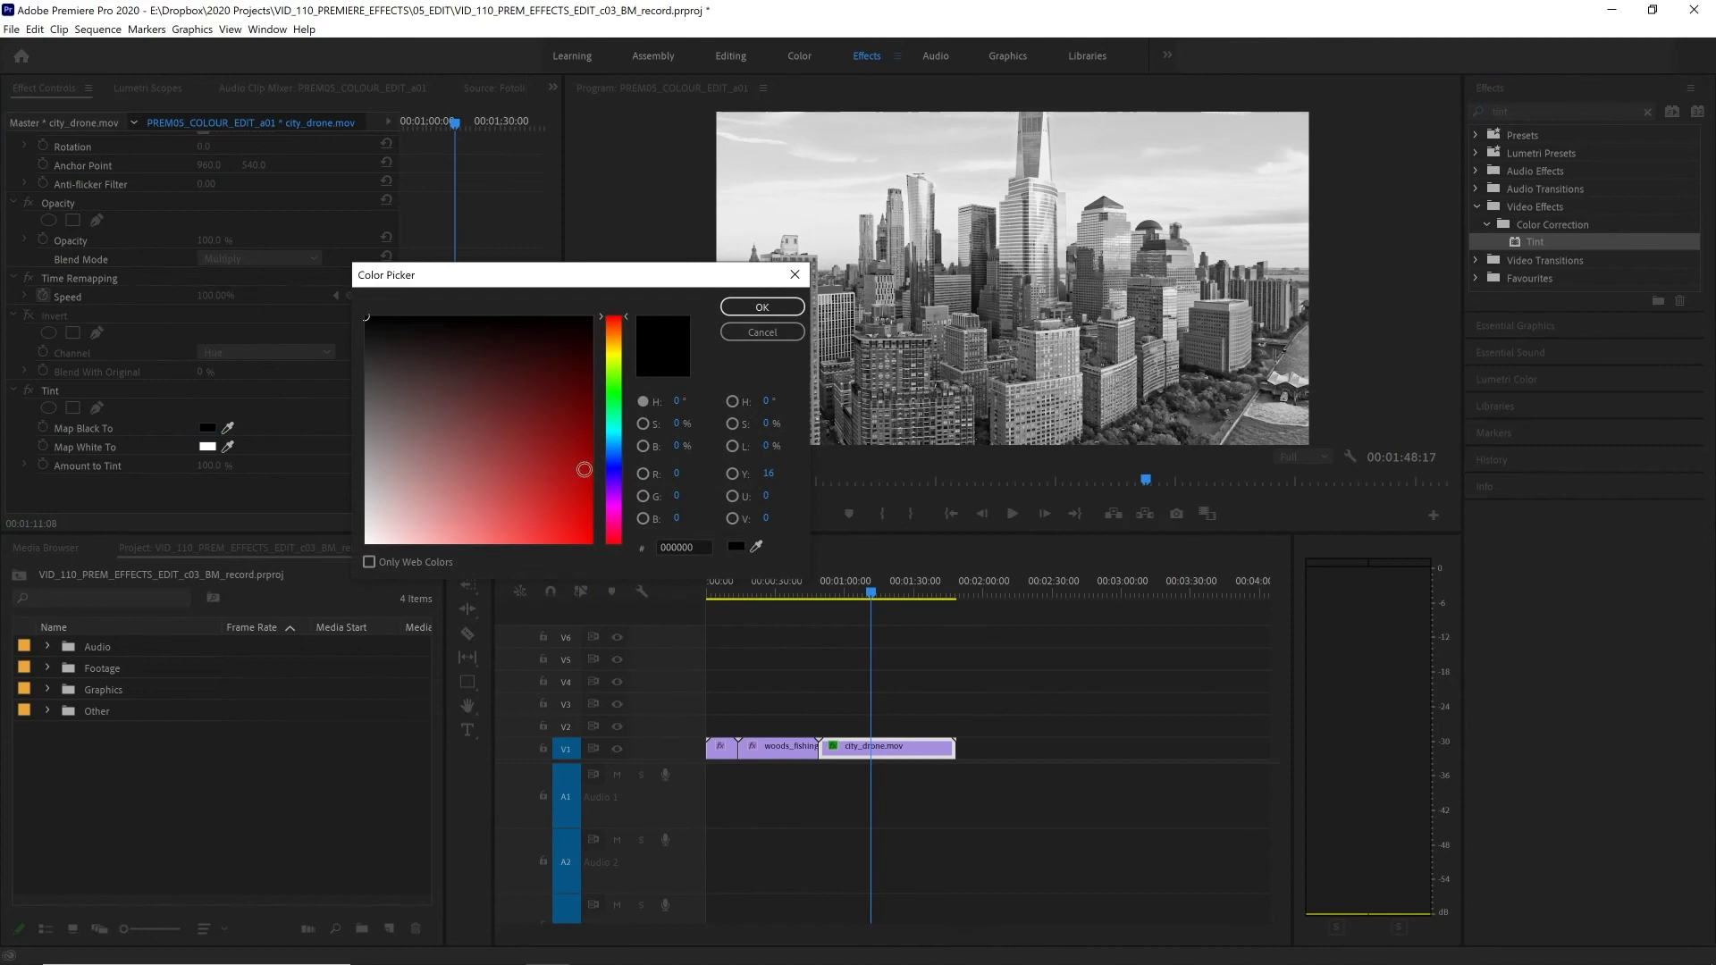
left_click(614, 467)
left_click(589, 395)
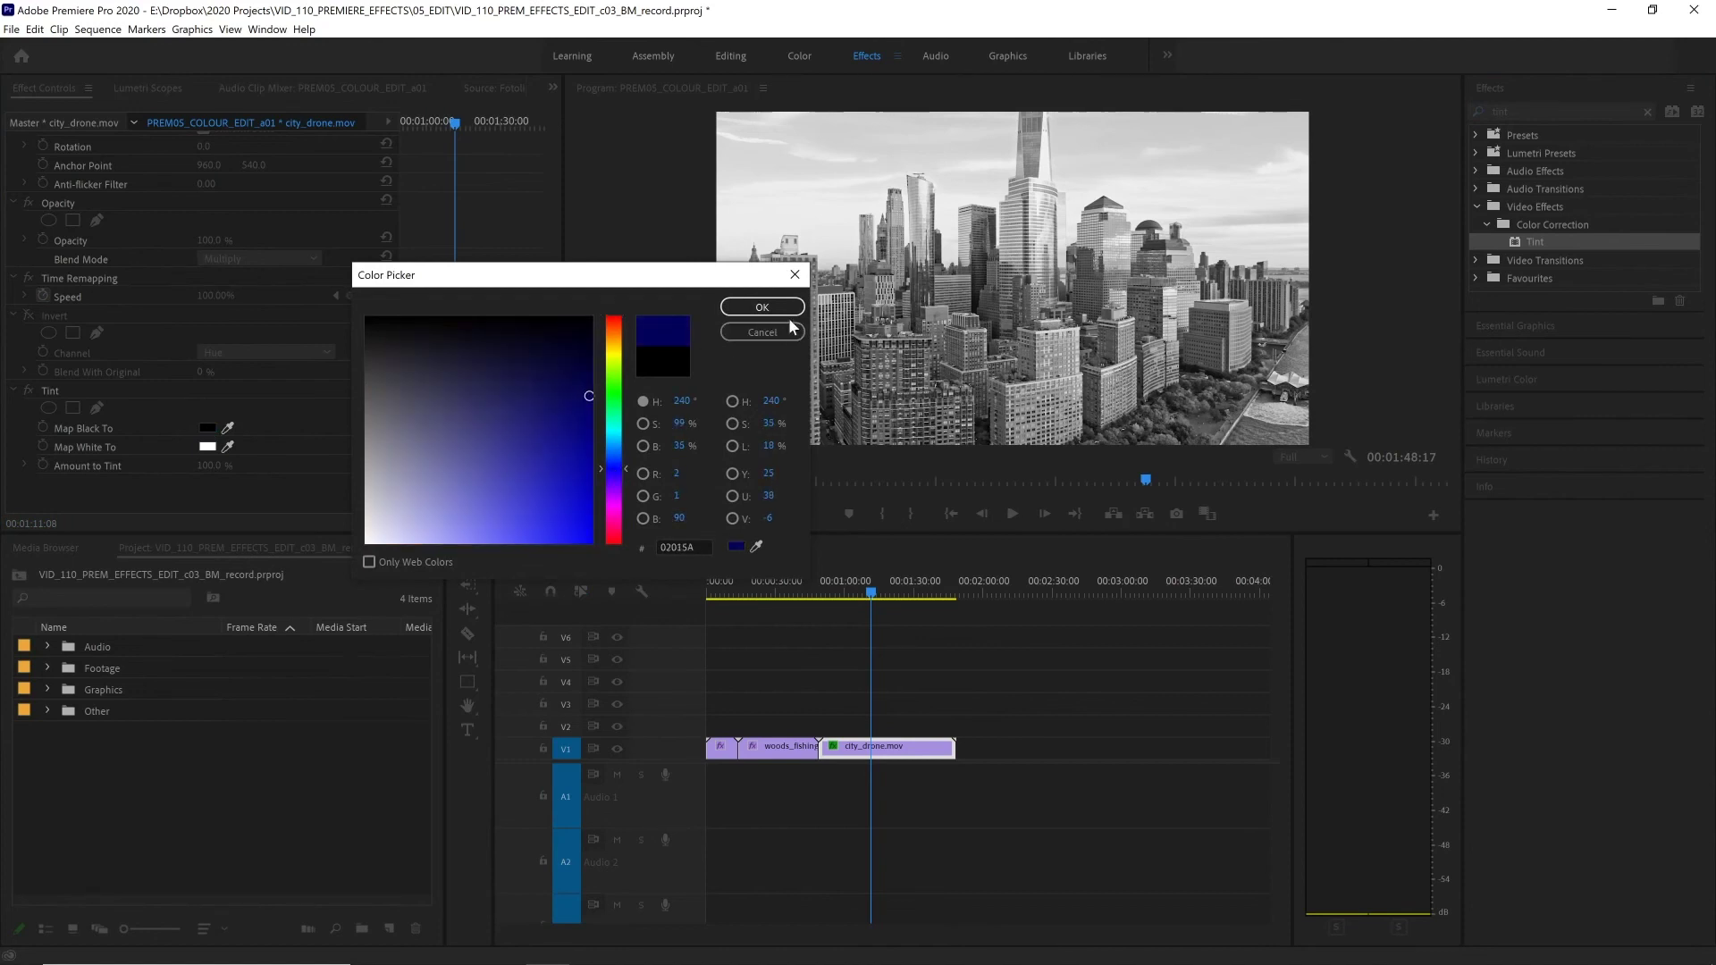
left_click(762, 306)
Step: Set Map White To purple 7300B8 and lower the Amount to Tint
left_click(206, 447)
left_click_drag(625, 511, 614, 491)
left_click(590, 480)
left_click(761, 307)
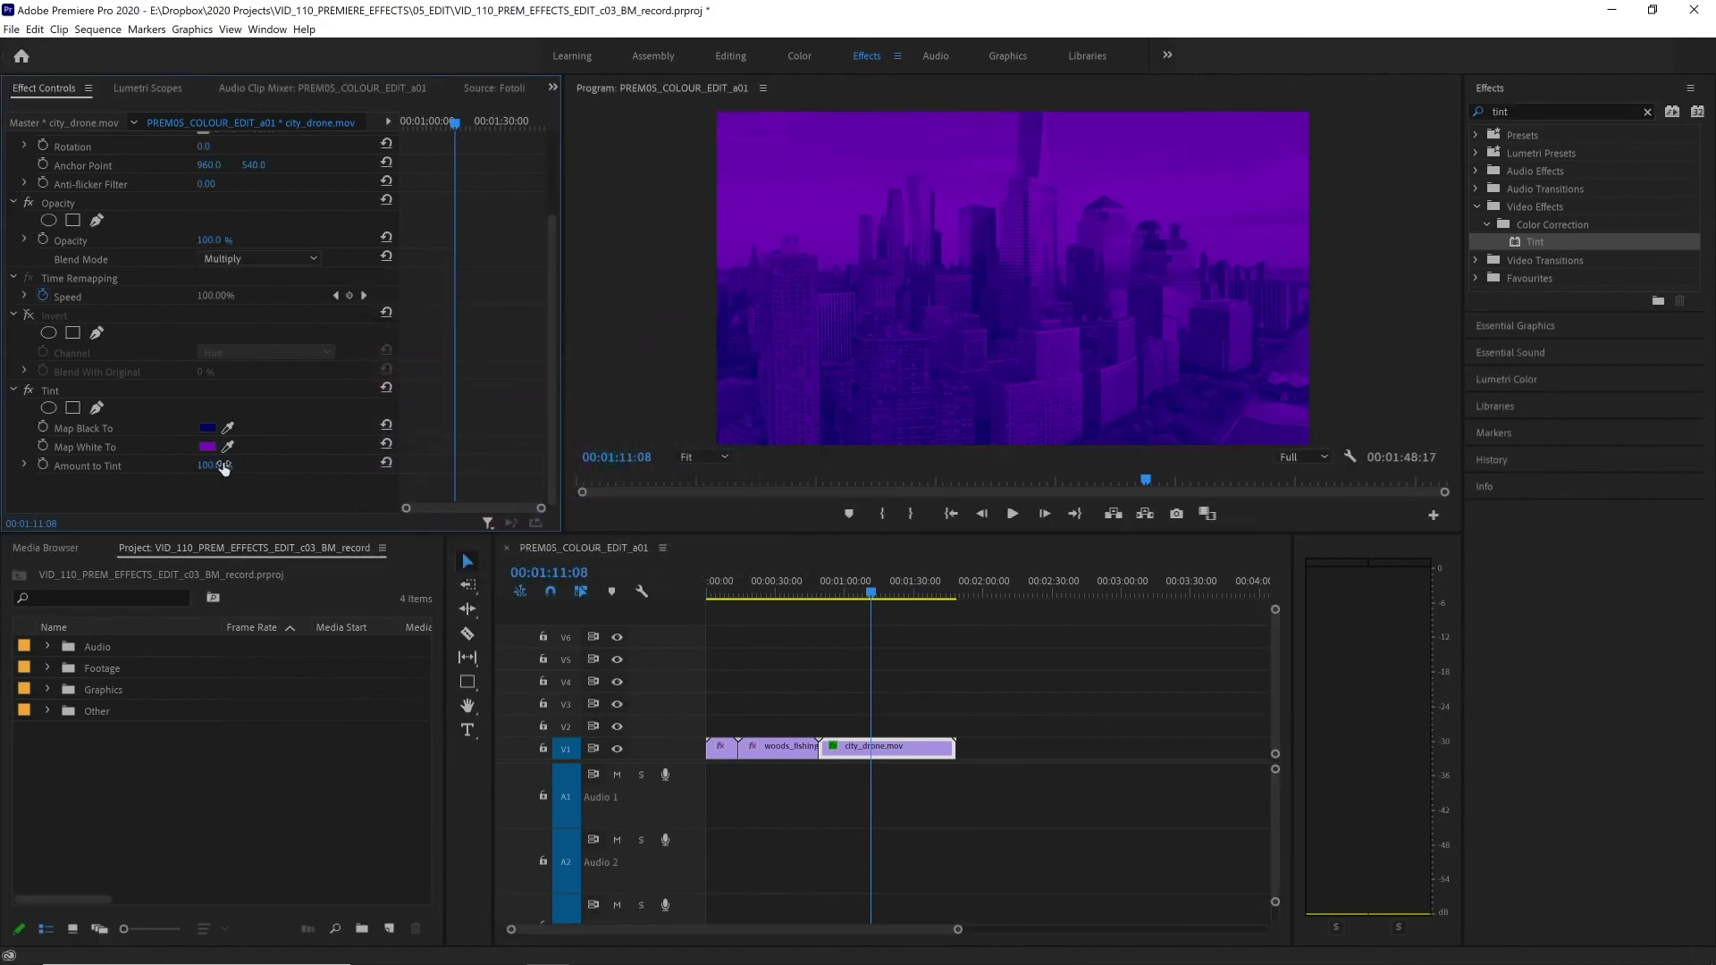
left_click_drag(207, 466, 304, 466)
Step: Return Amount to Tint to 100% and play the drone clip, jumping later into the shot
key("Up")
key("space")
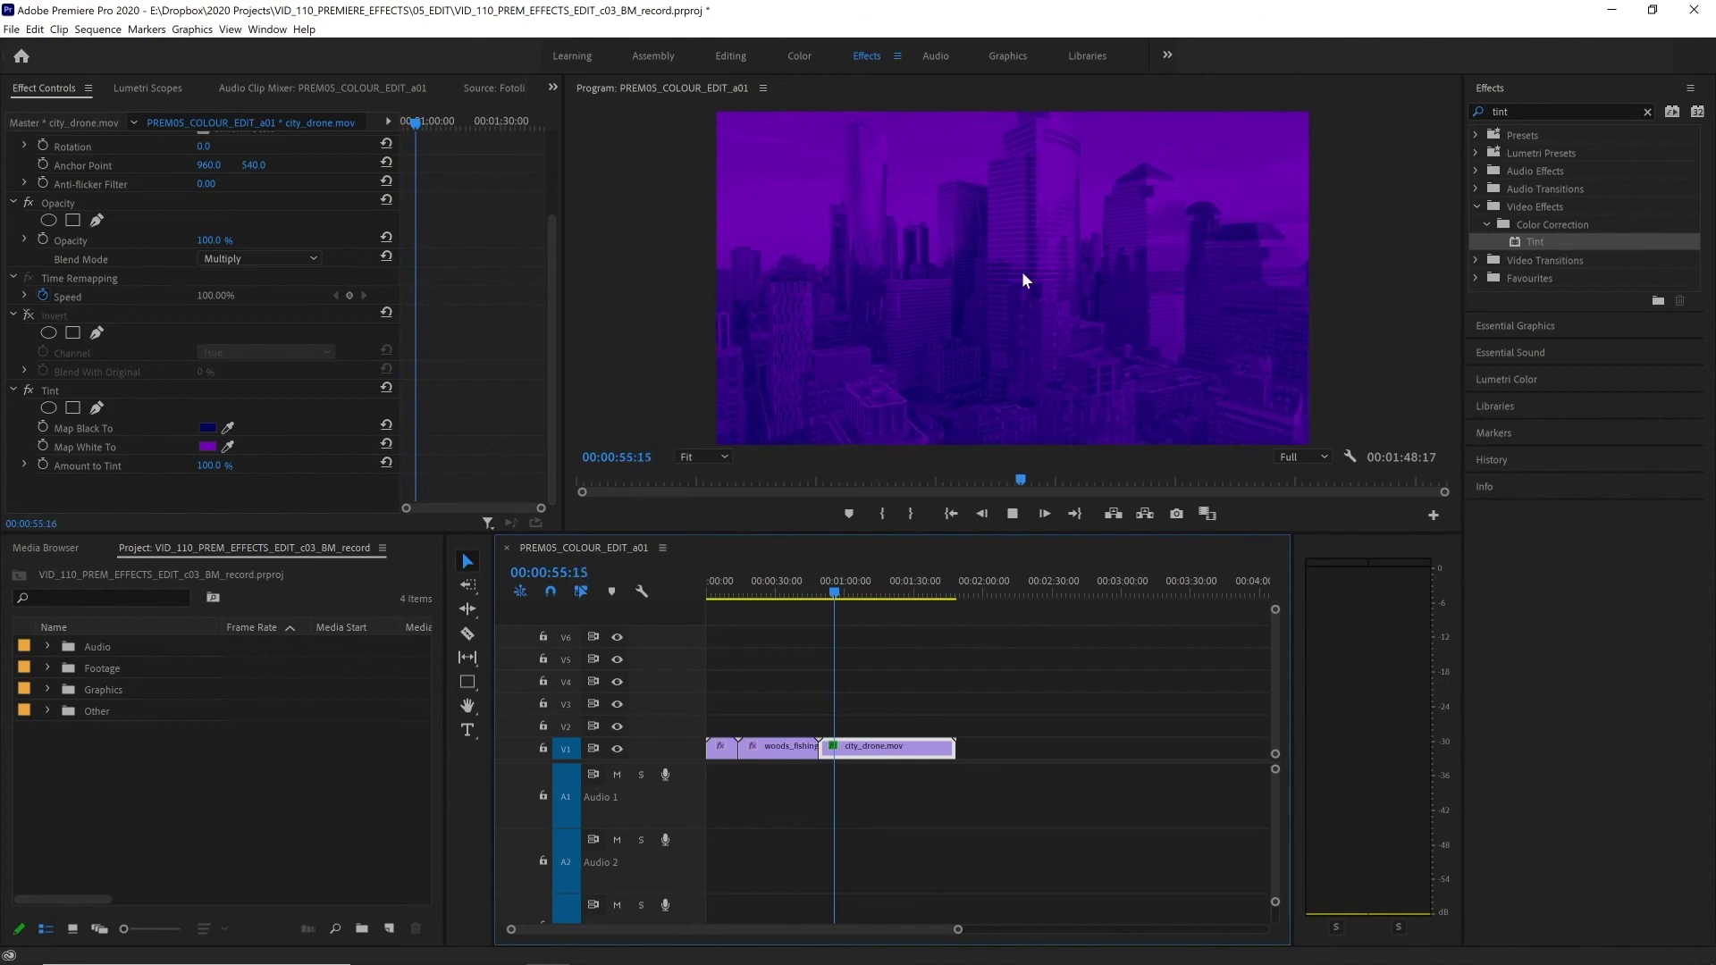
left_click(888, 579)
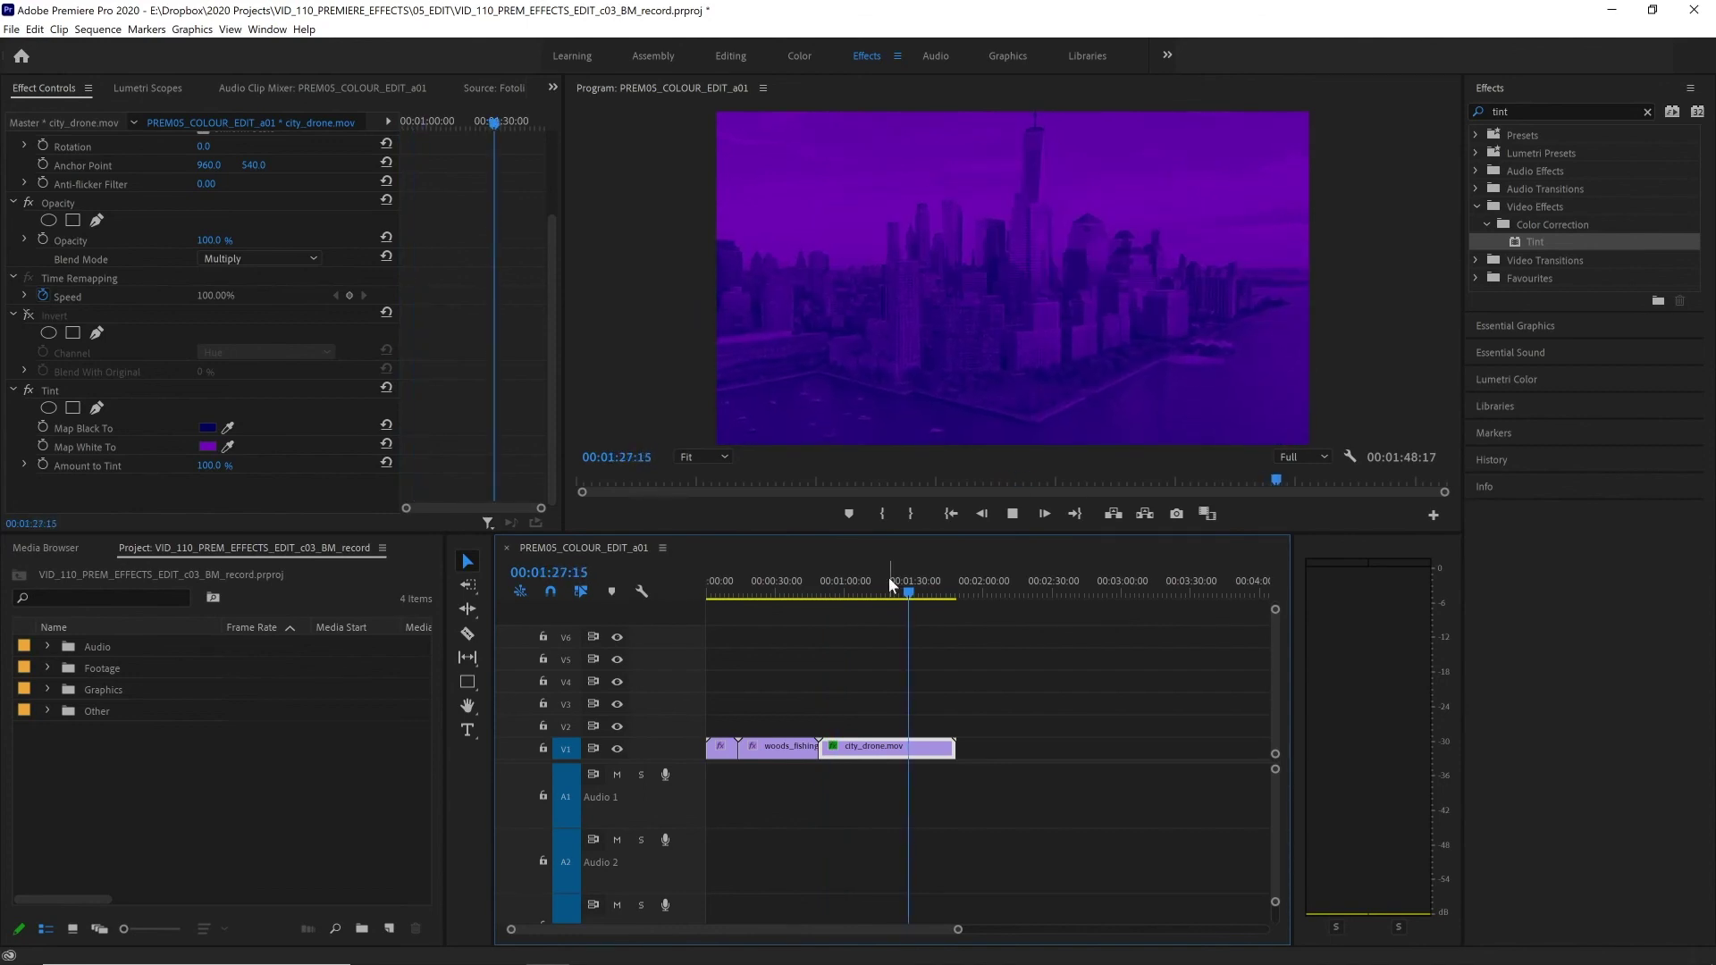